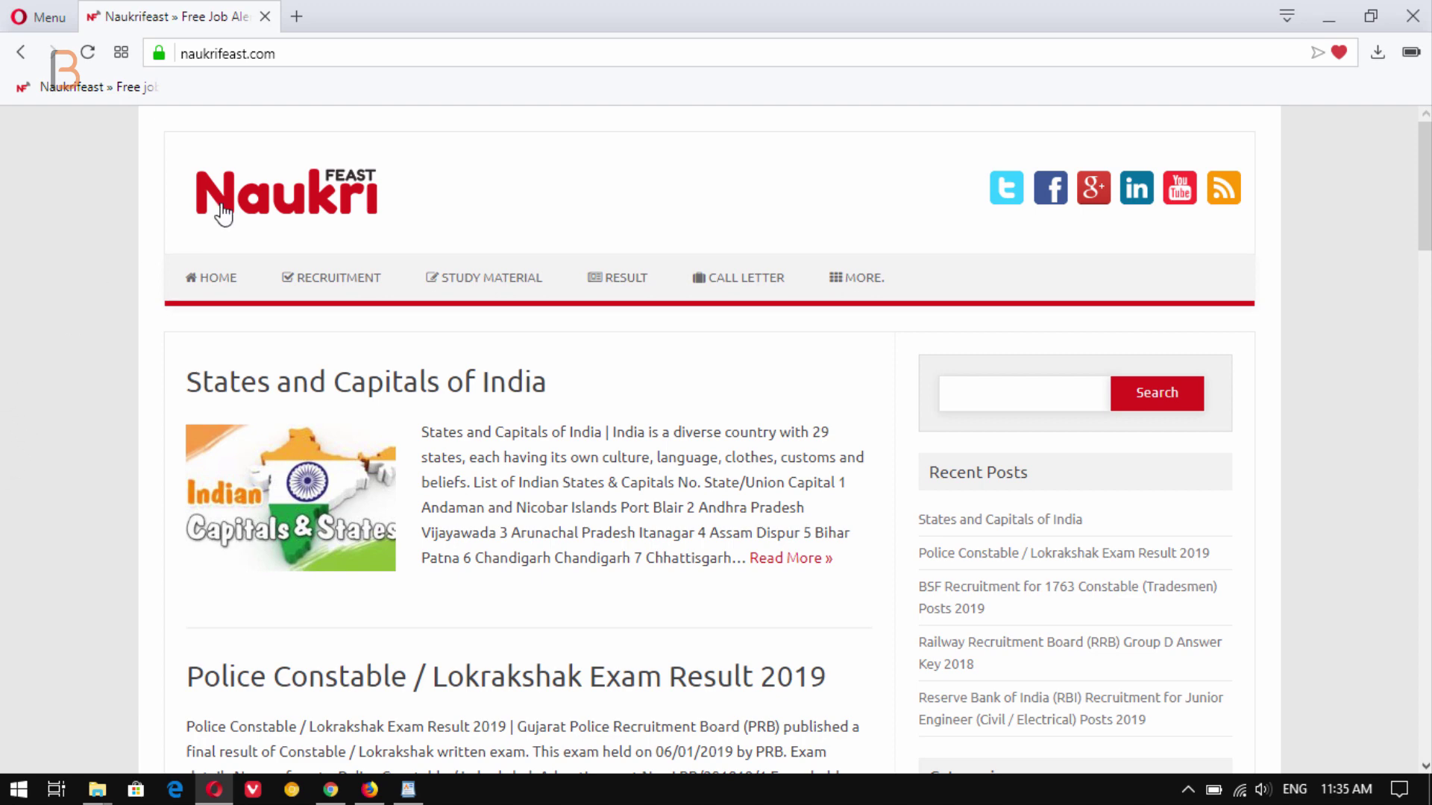
- Go to the wp-admin login page of naukrifeast.com and log in with the prefilled credentials
click(302, 54)
click(337, 54)
text(/)
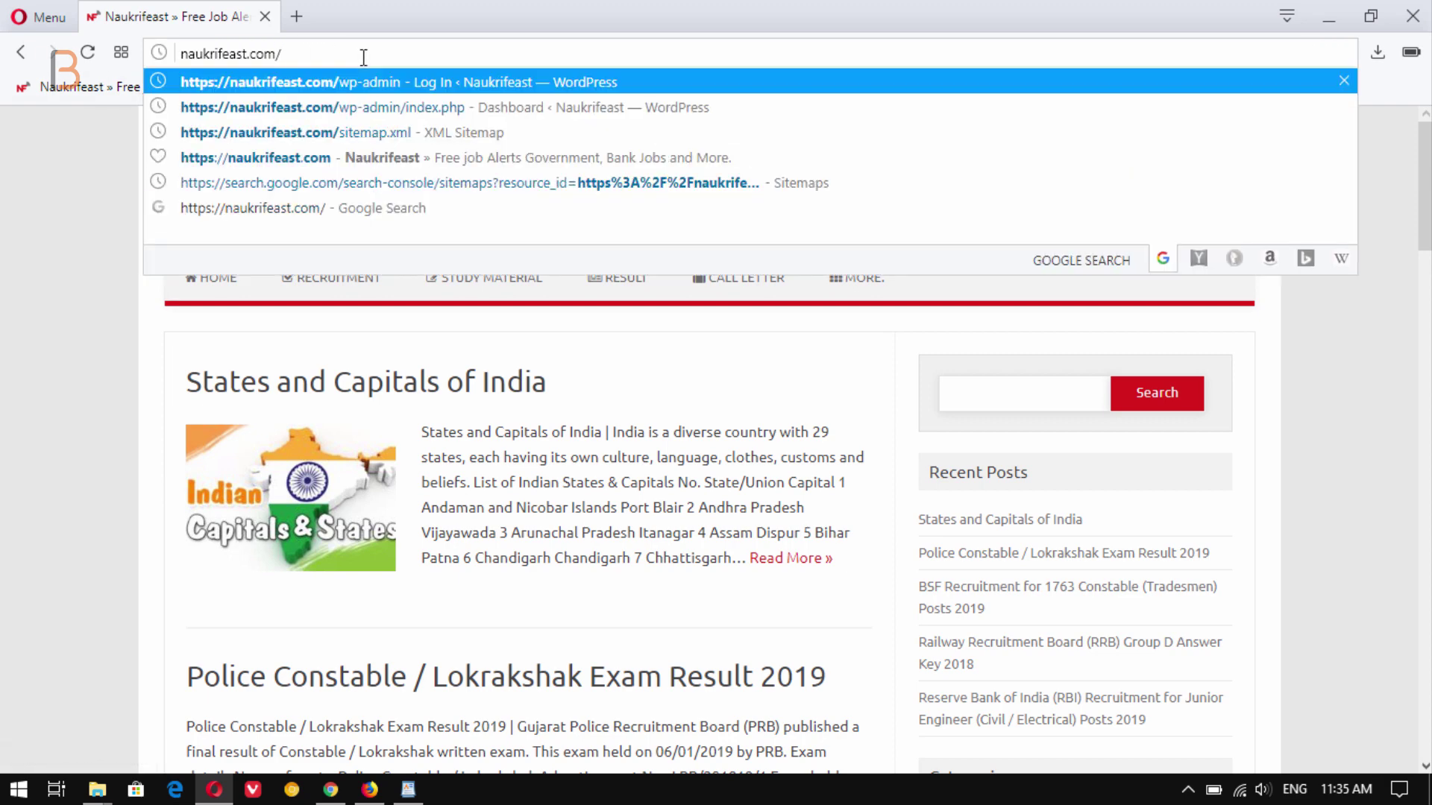
key(Return)
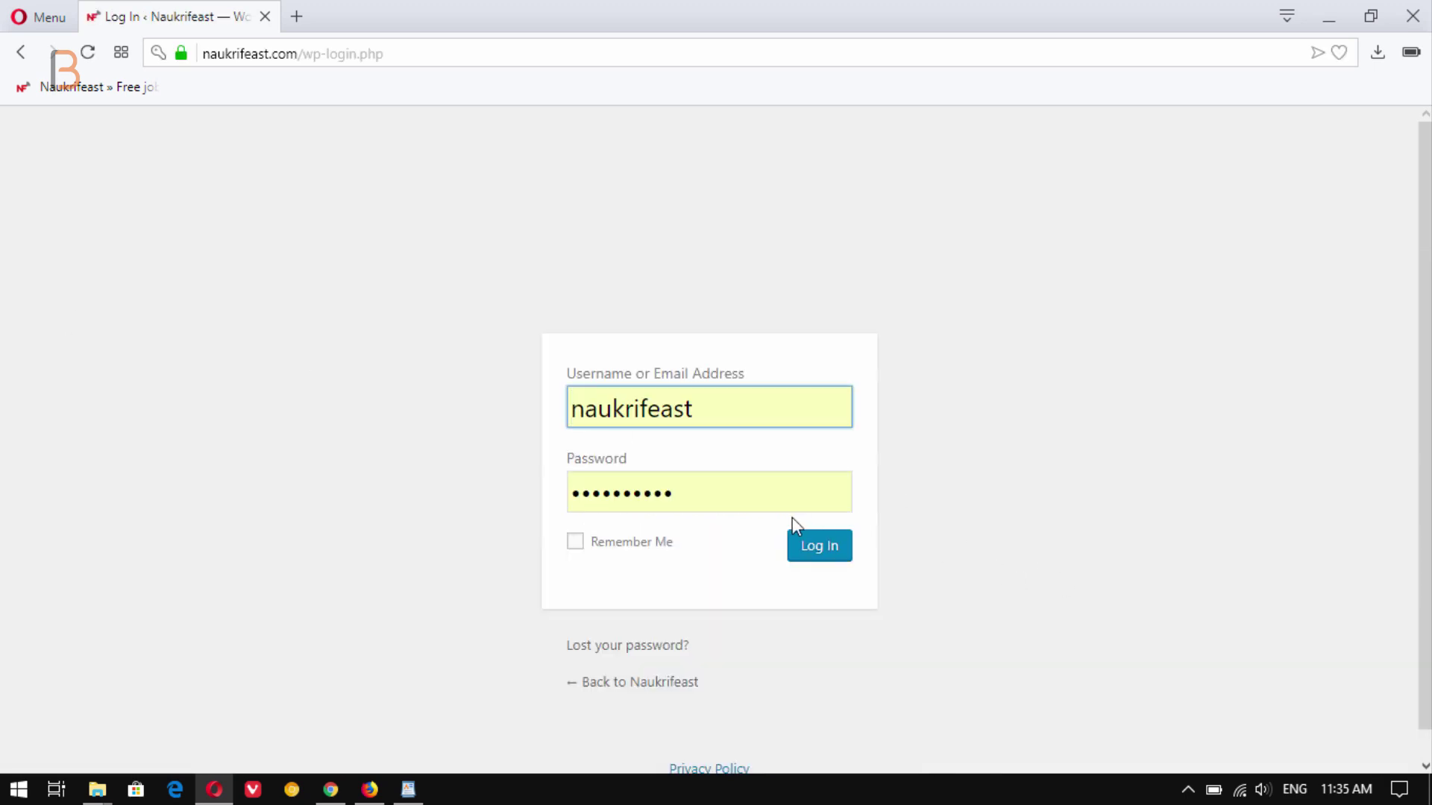
click(820, 546)
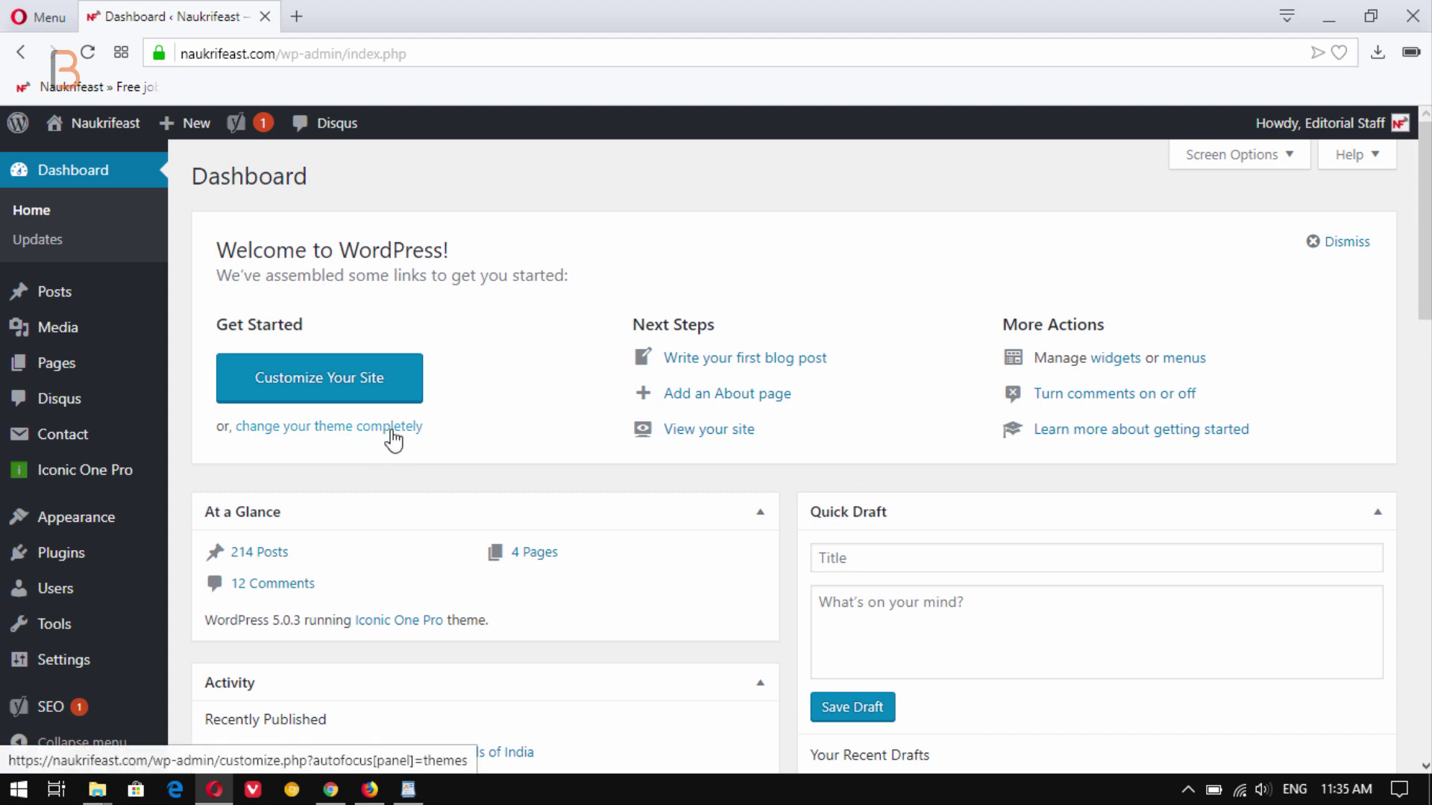
- Open the live Naukrifeast site in a new tab, view its homepage, and return to the WordPress dashboard
mouse_move(105, 123)
right_click(90, 167)
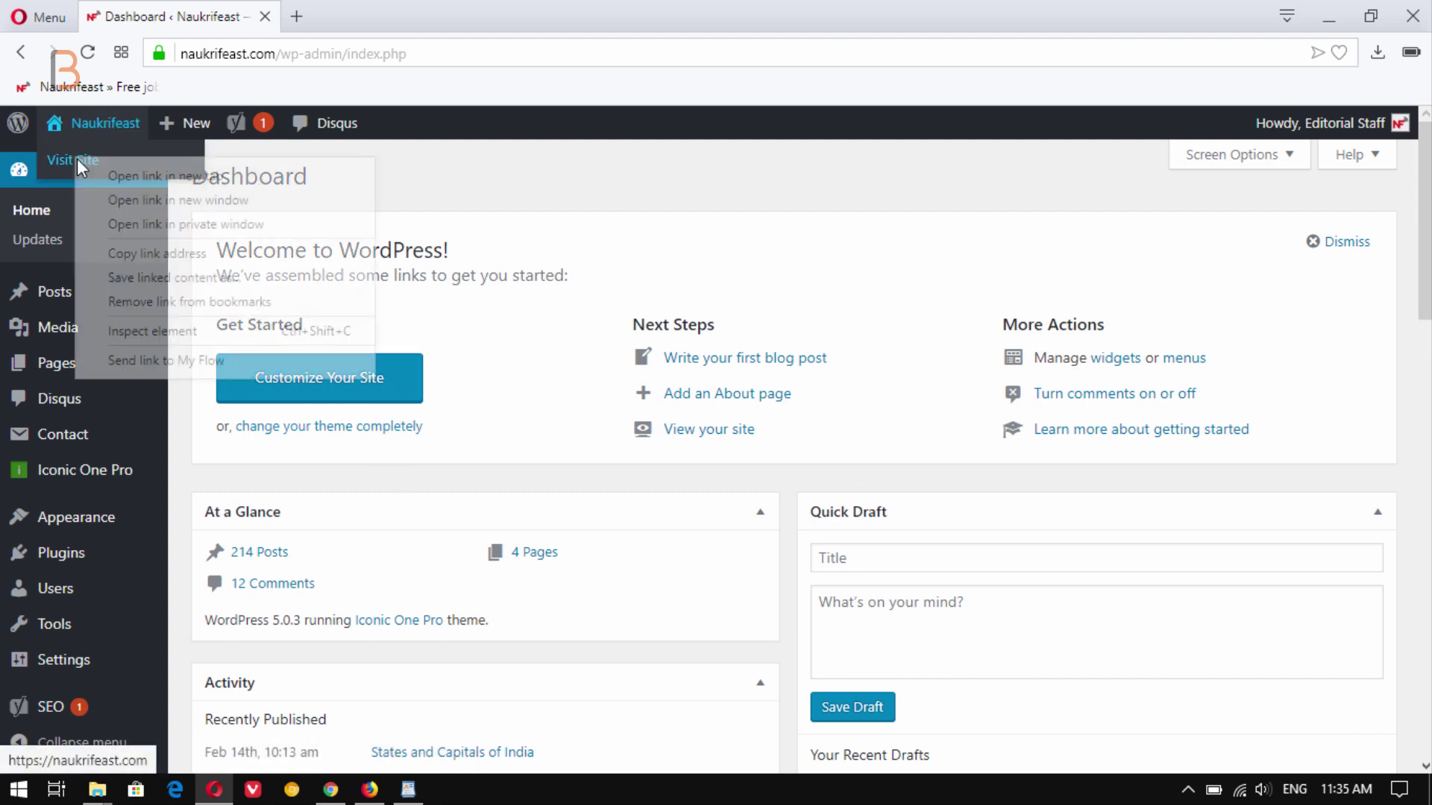
click(115, 170)
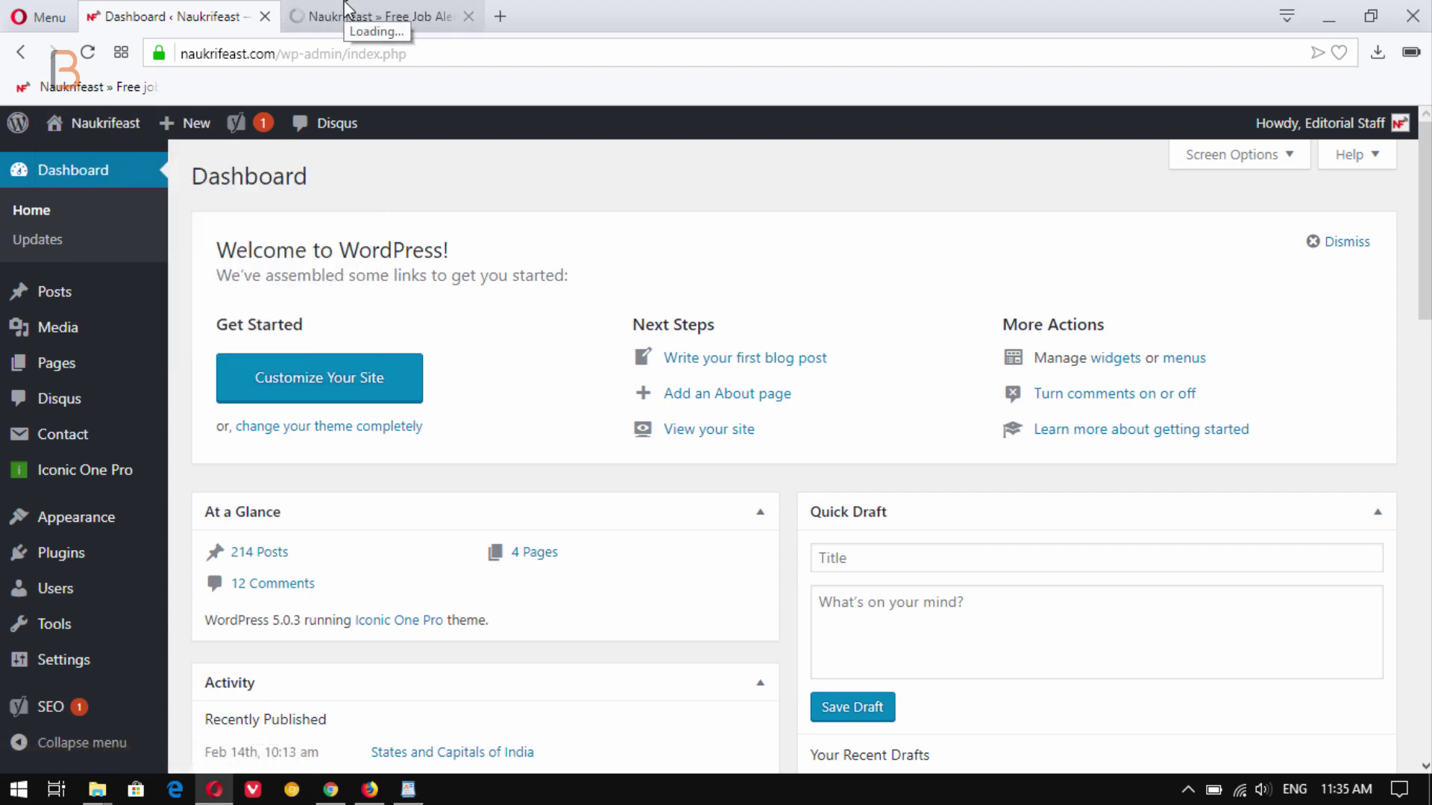
click(345, 11)
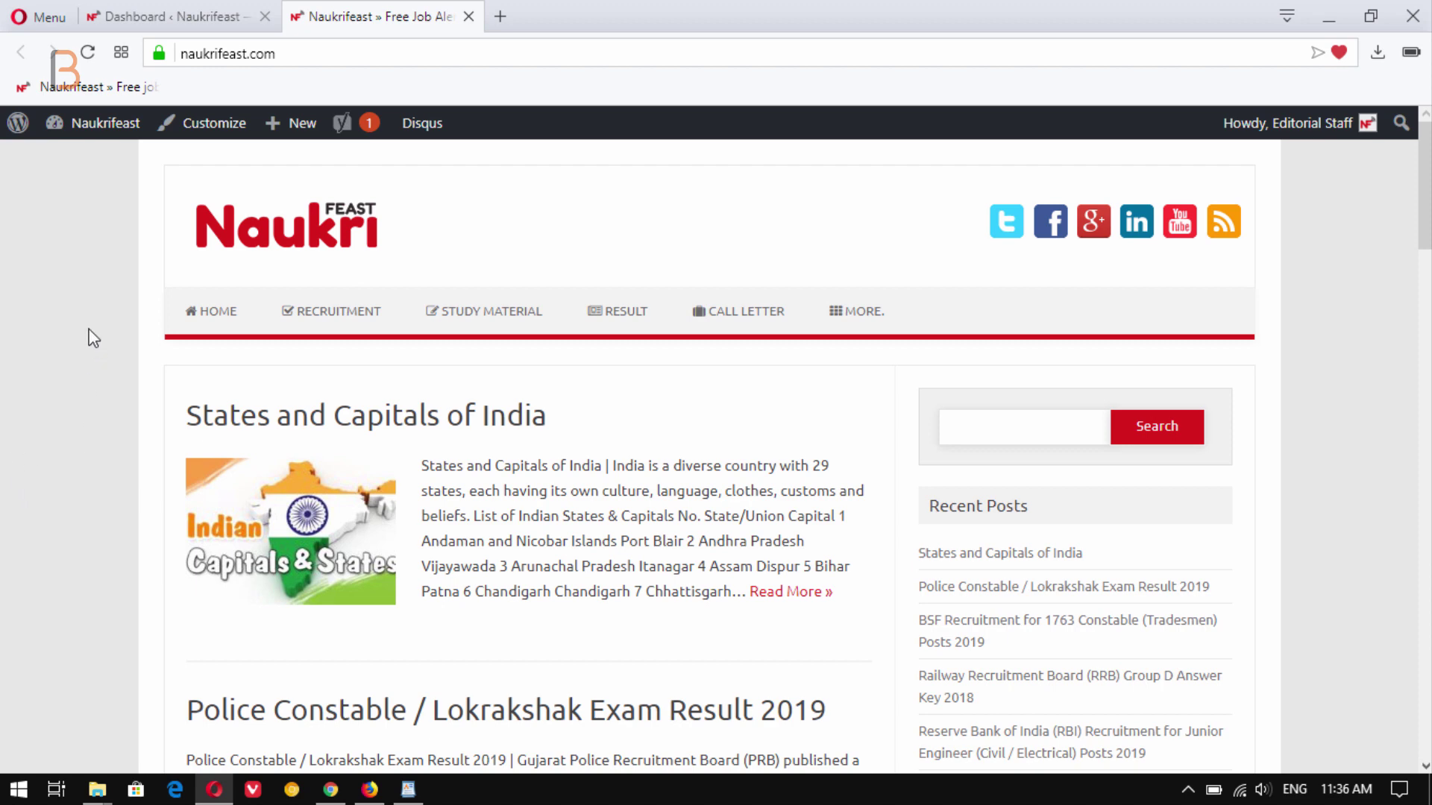
click(187, 9)
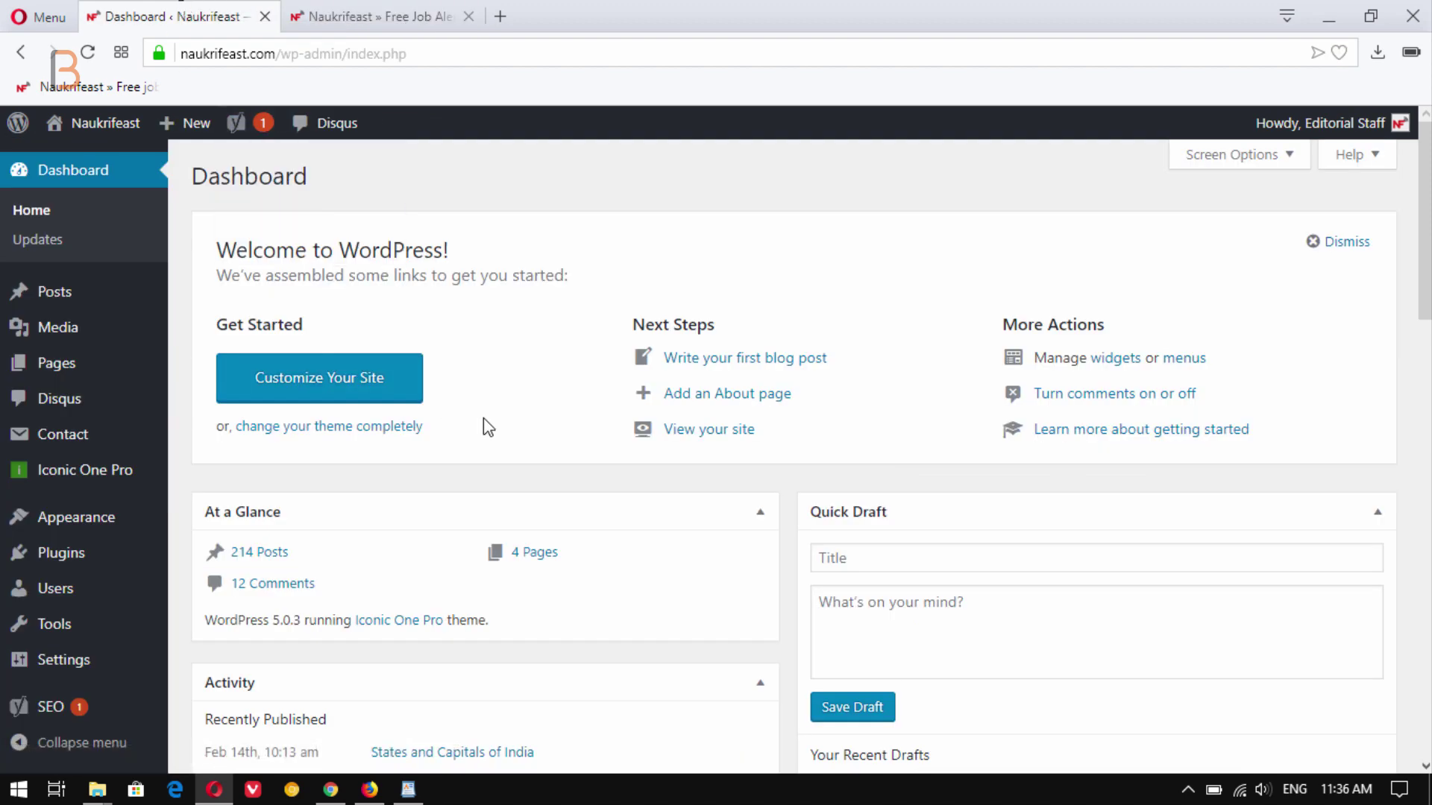
- Open google.com in a new tab placed before the WordPress dashboard tab
click(500, 17)
drag(540, 12, 144, 13)
text(google.com)
key(Return)
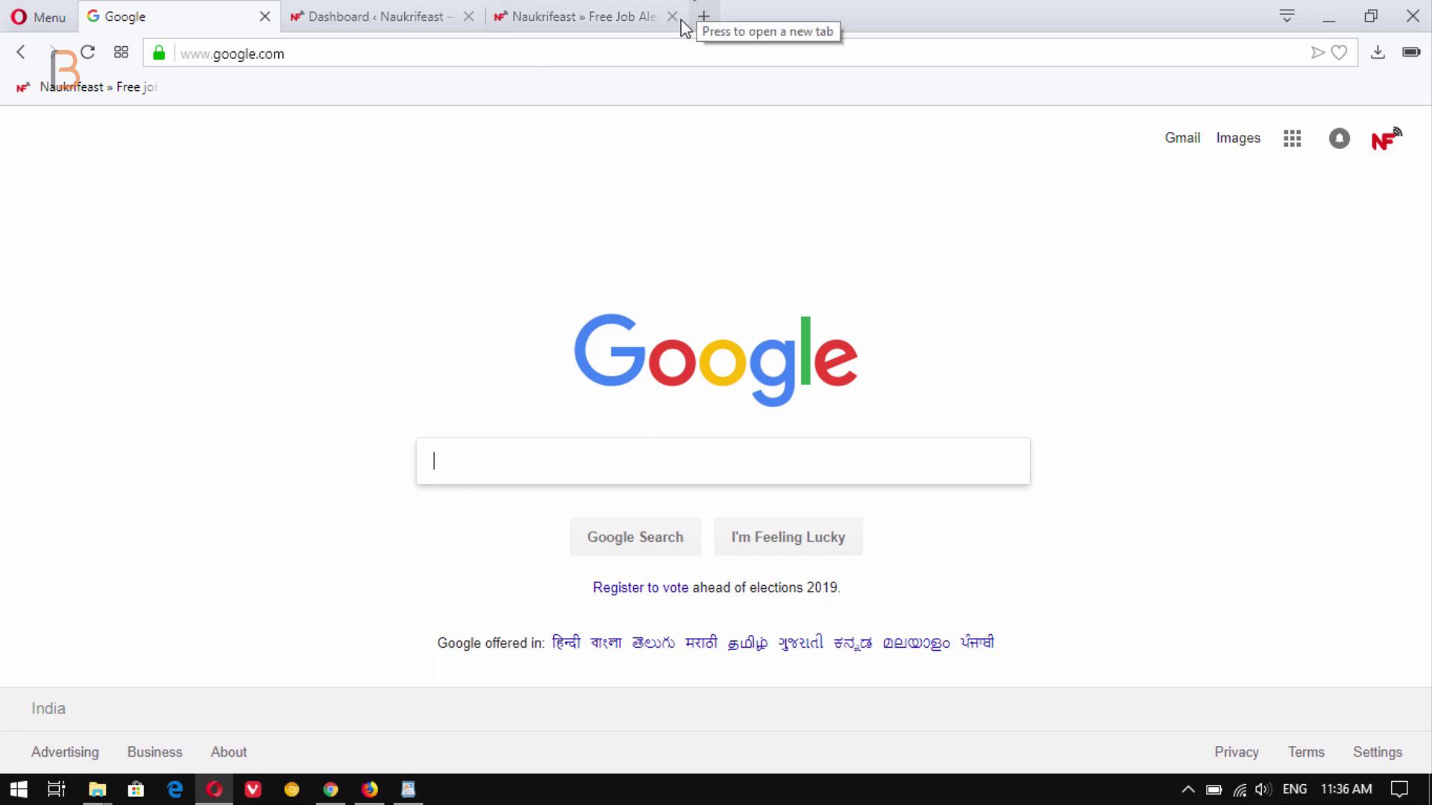
- Search Google for "naukri radar" in a new tab
click(706, 18)
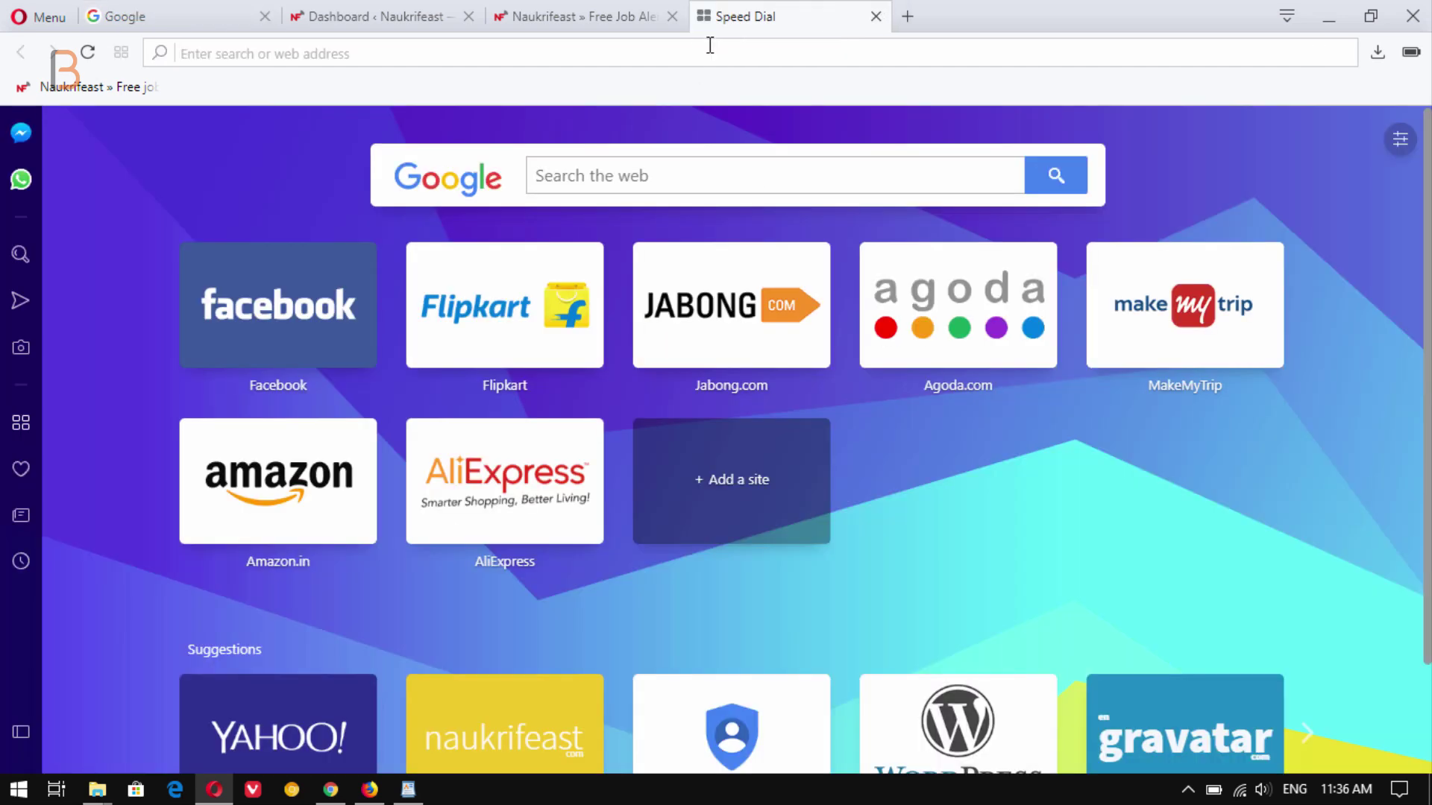
text(na)
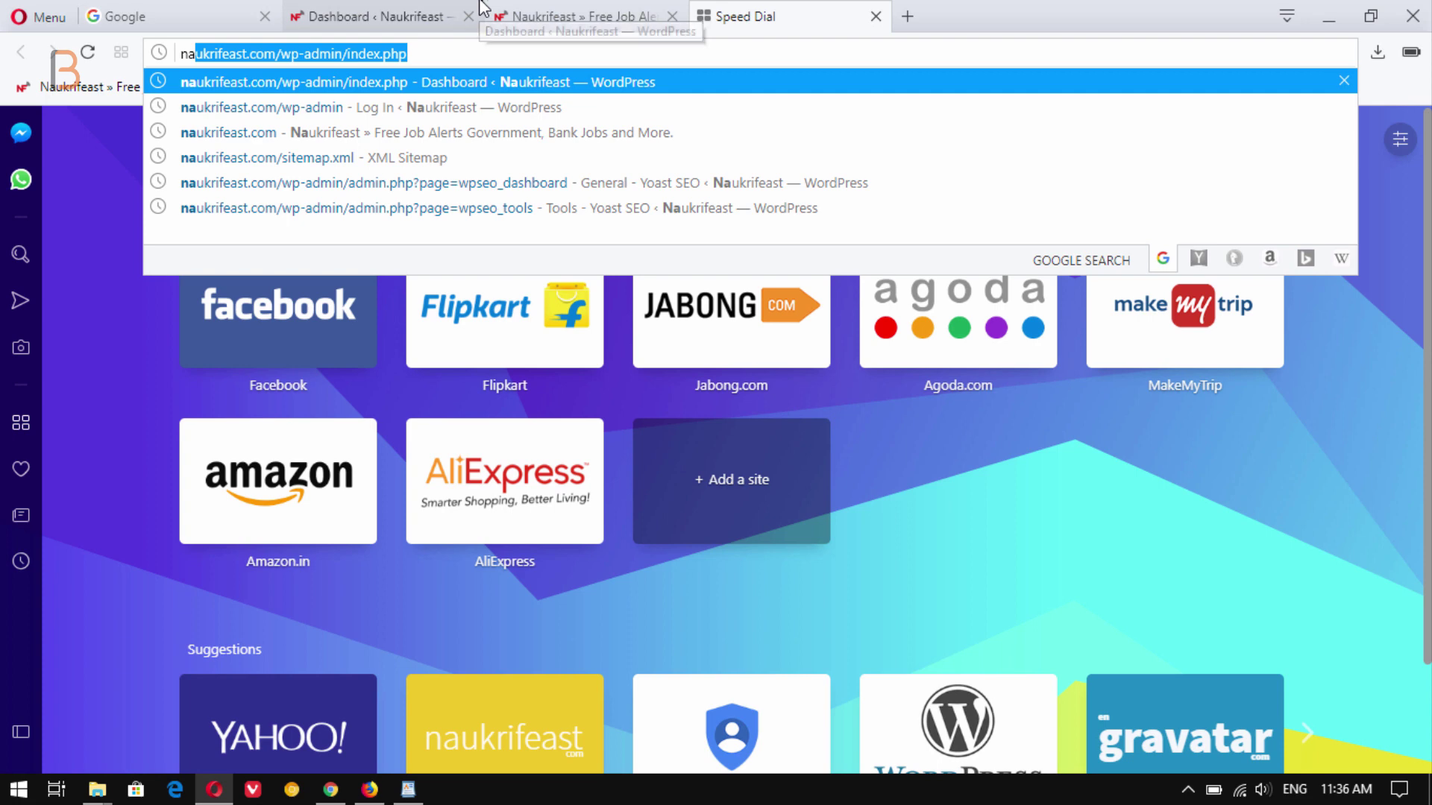
key(BackSpace)
key(BackSpace)
key(BackSpace)
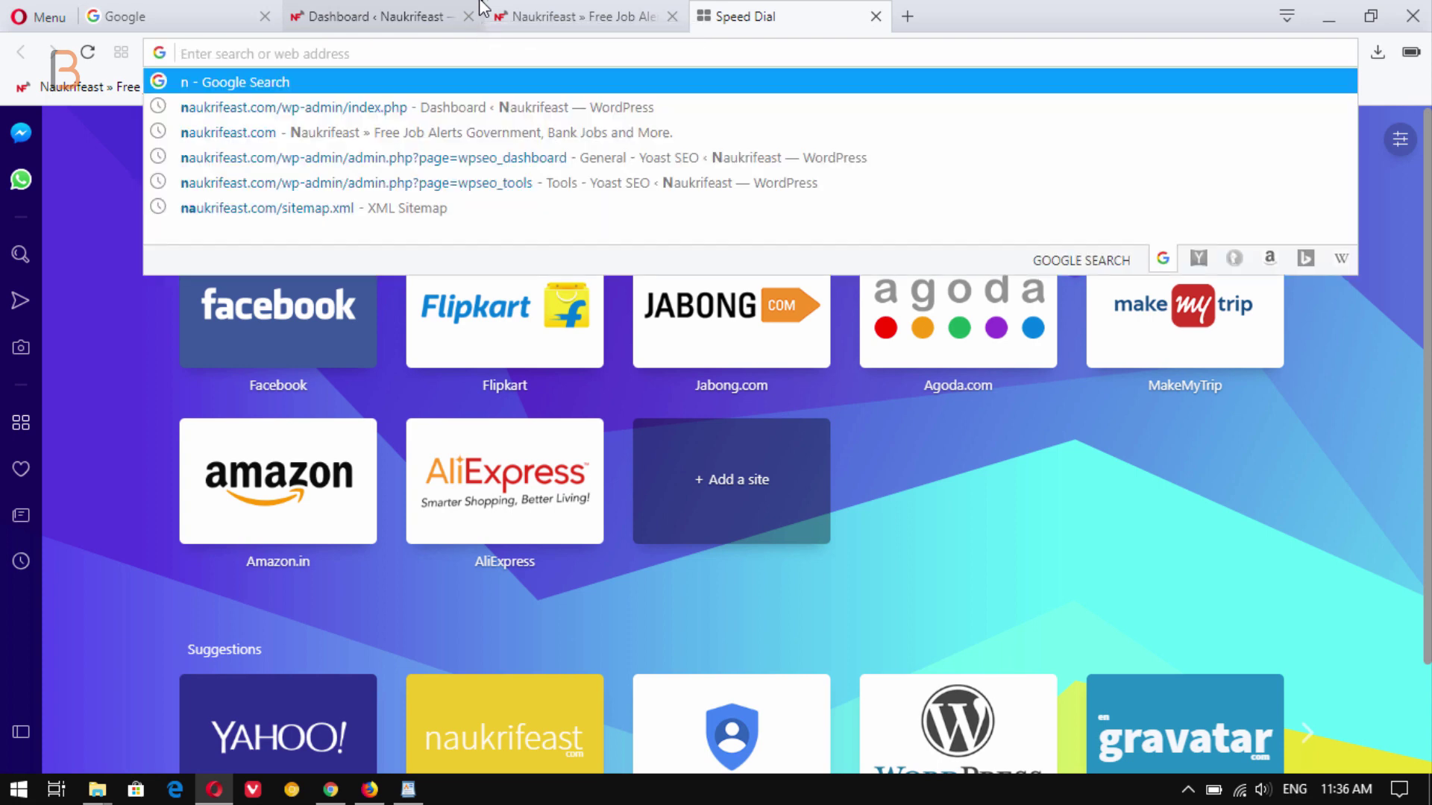
text(naukriradf)
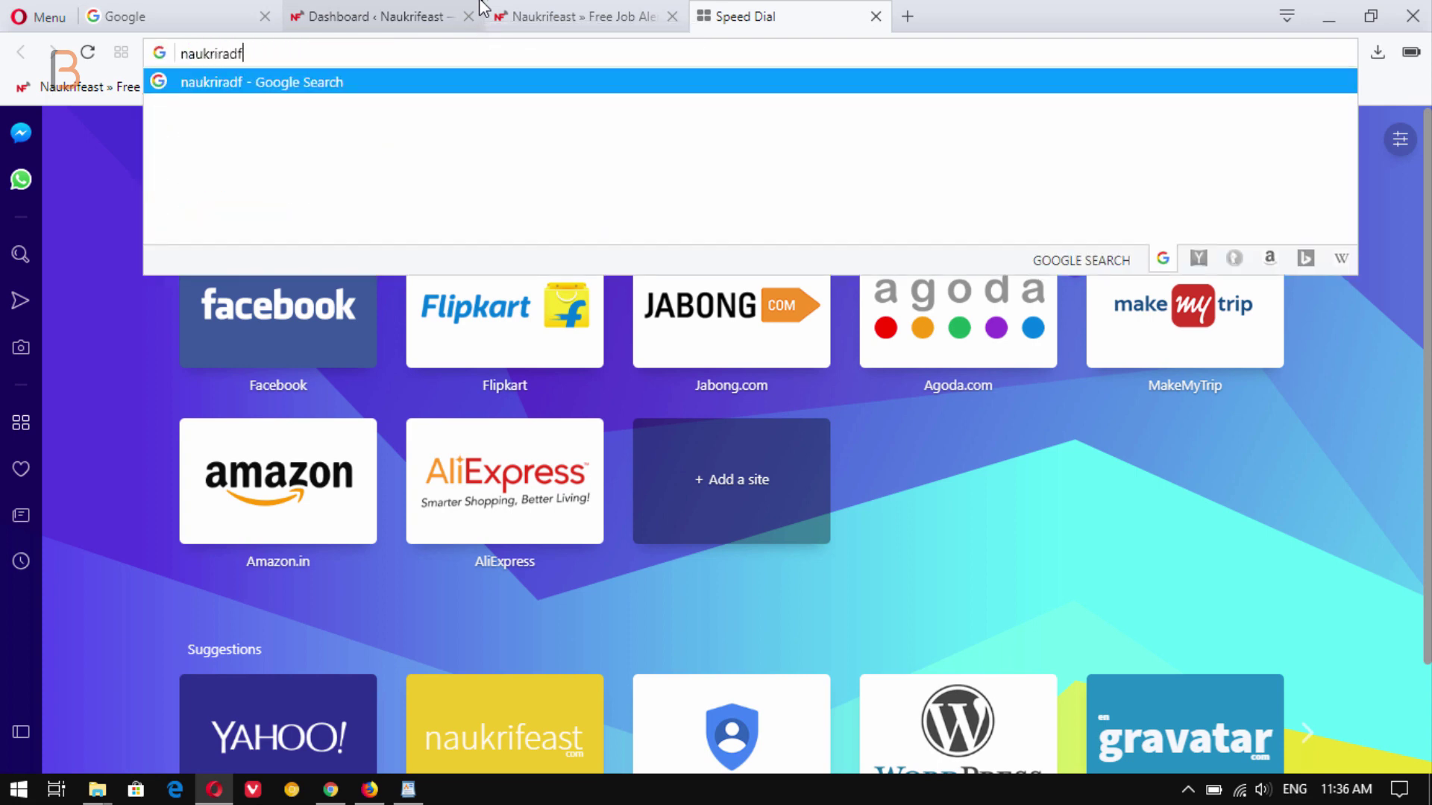
key(BackSpace)
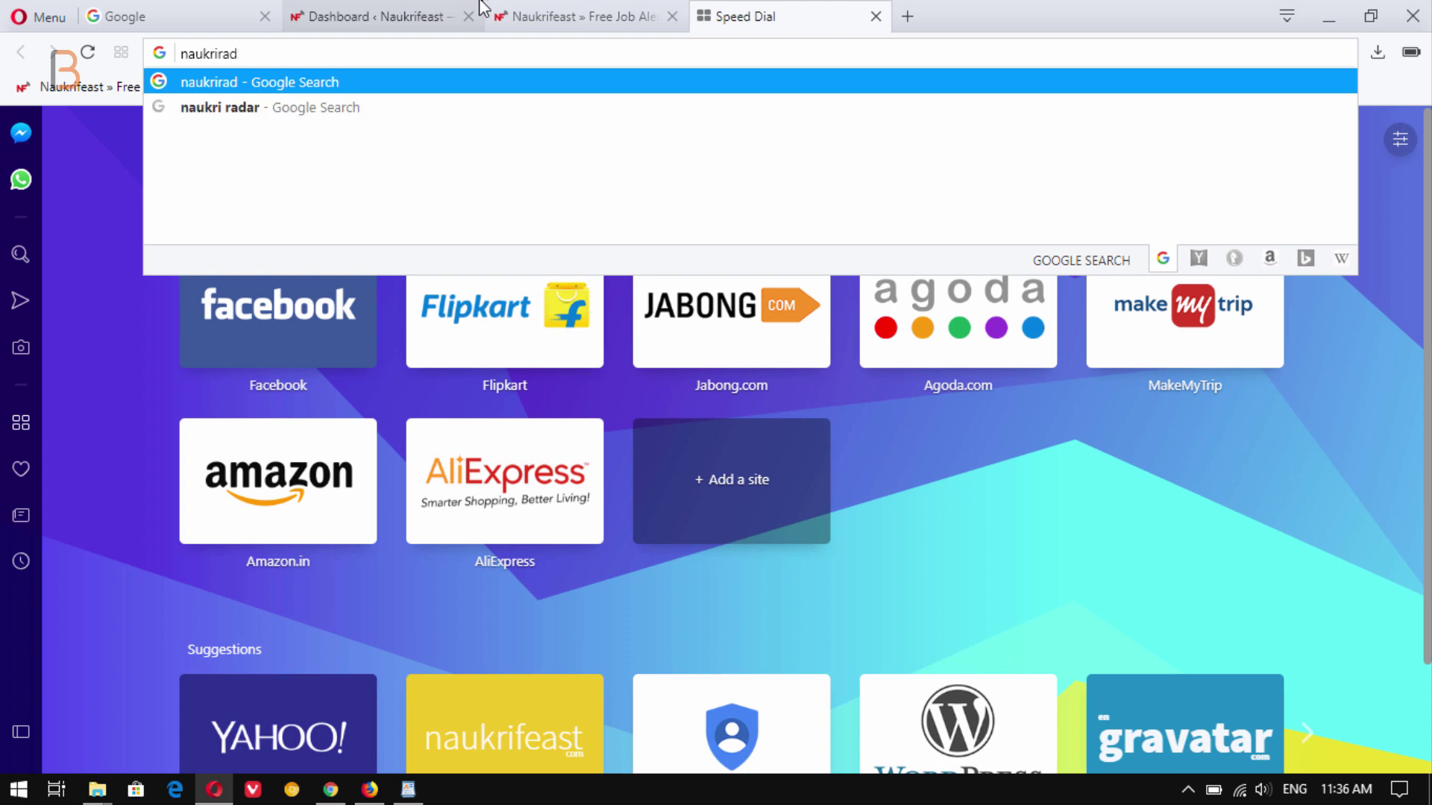
key(Down)
key(Return)
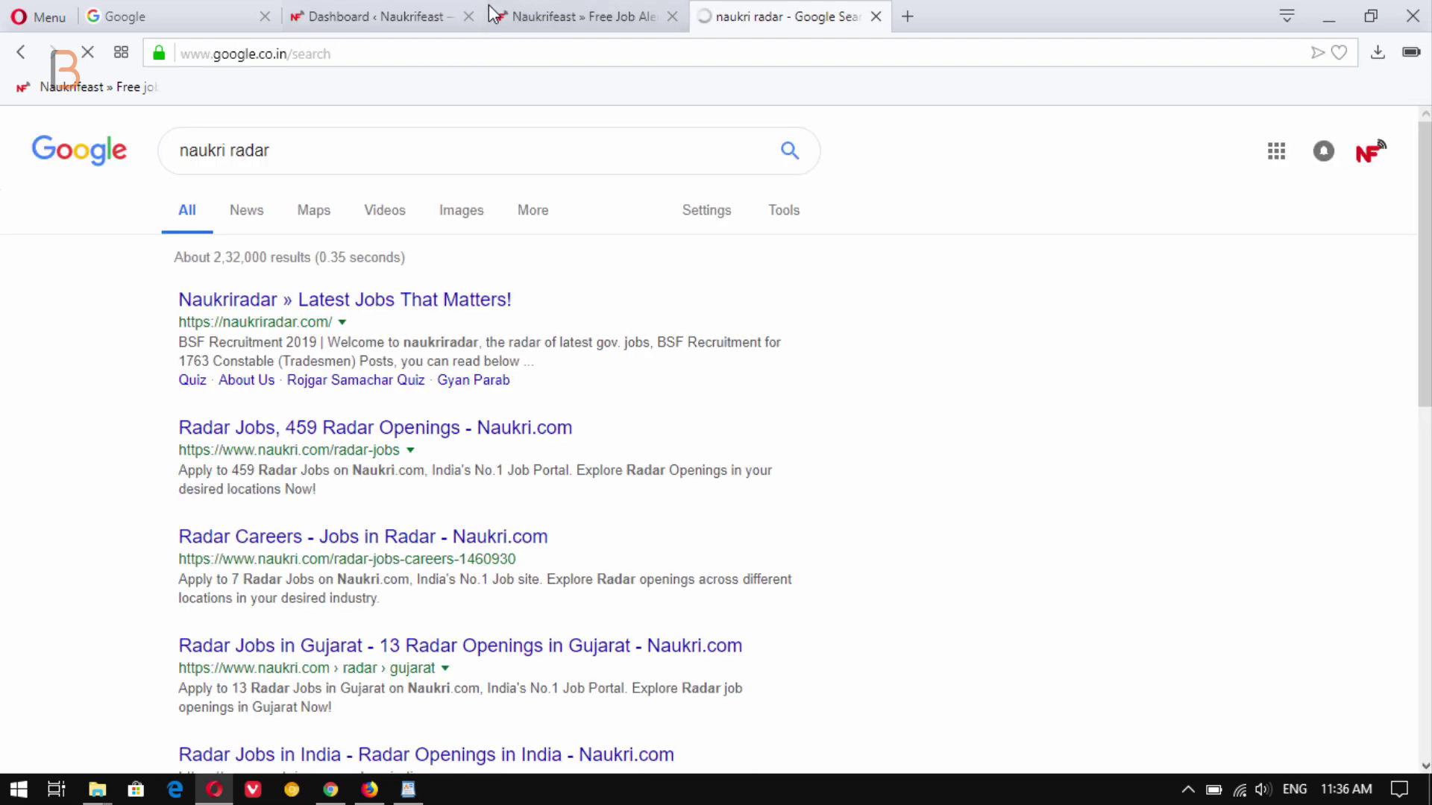
- Open the Naukriradar site from the search results and allow its notifications
click(312, 301)
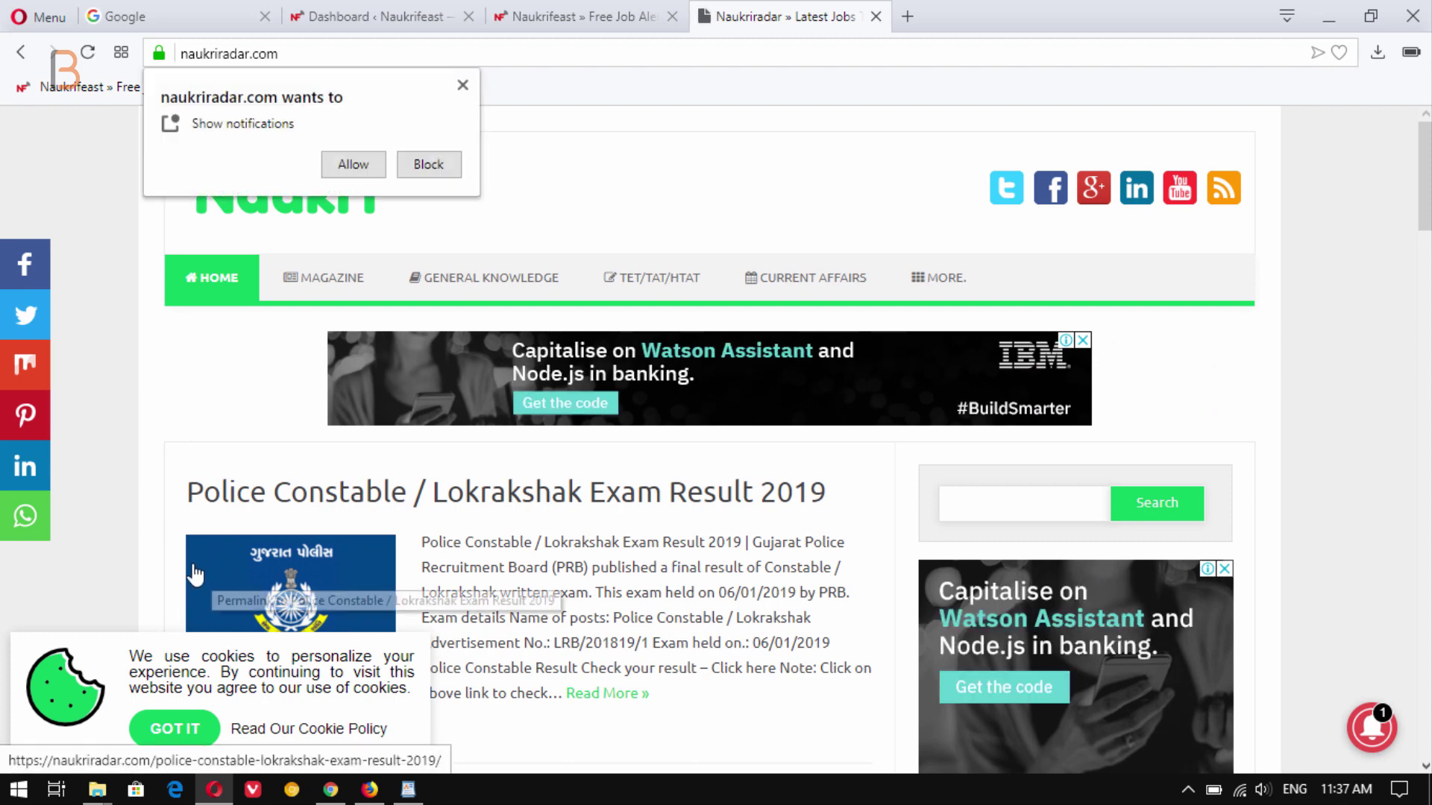
click(354, 163)
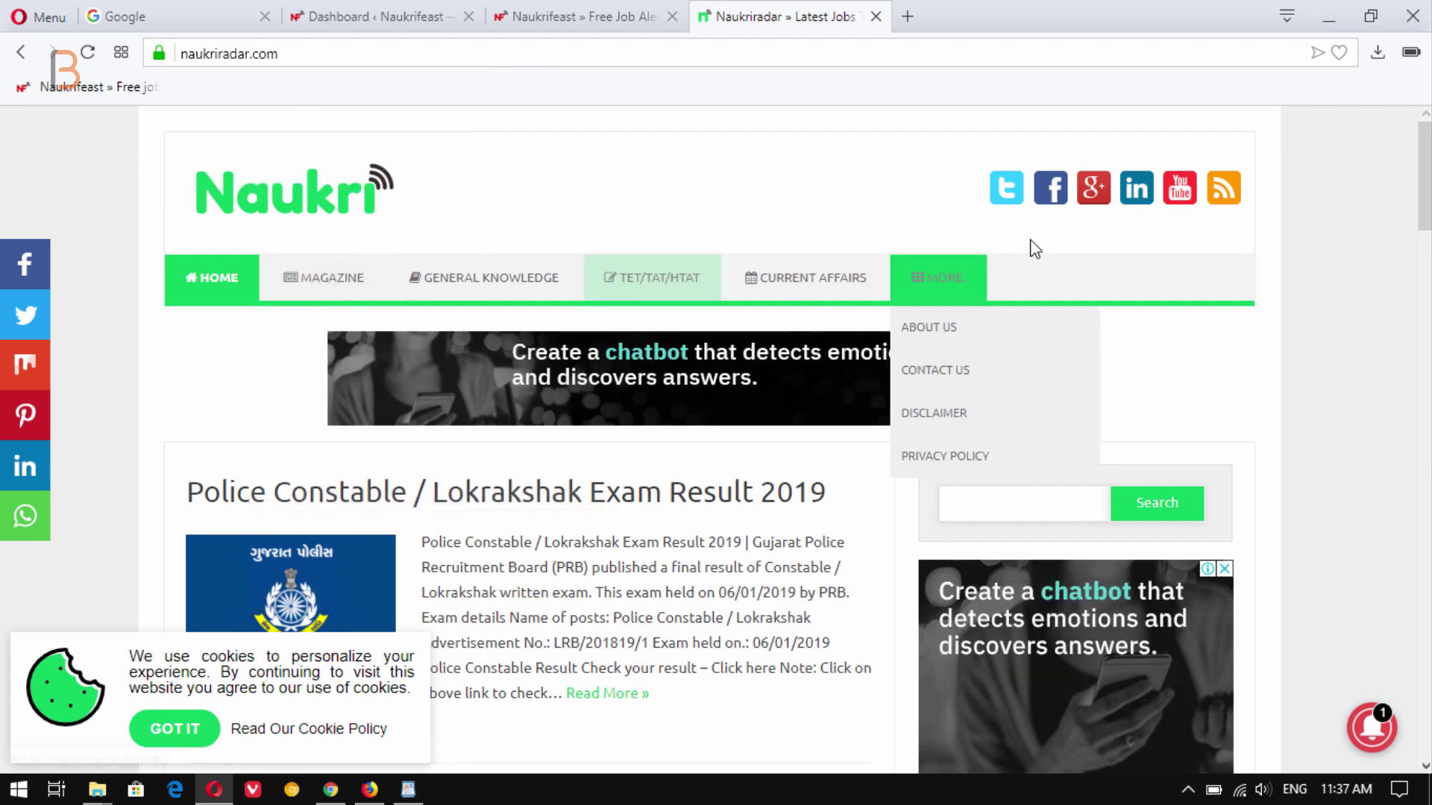
- View the post on BSF Recruitment for 1763 Constable (Tradesmen) Posts 2019, and return to the WordPress dashboard after closing its tab
scroll(1396, 257, down, 4)
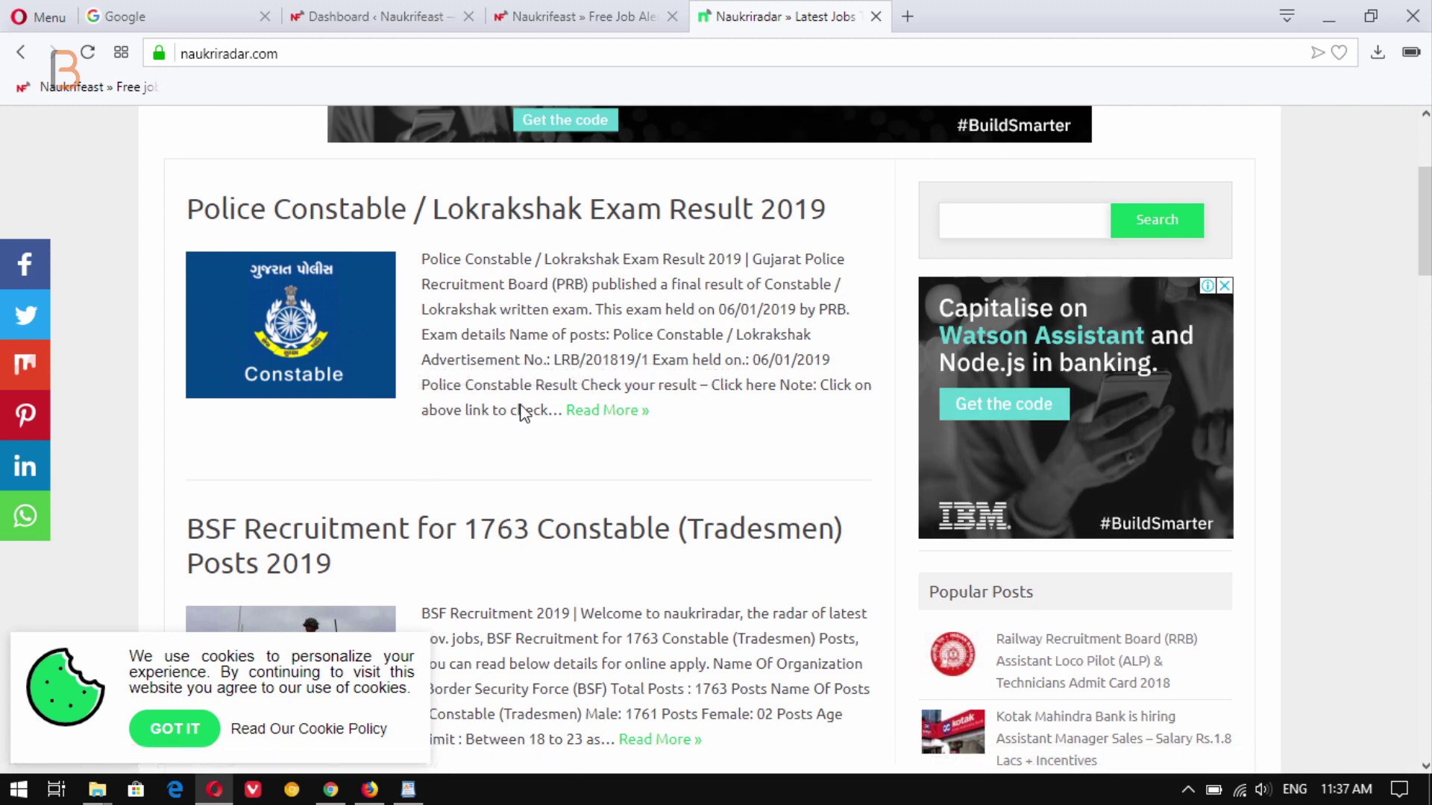
scroll(536, 395, down, 3)
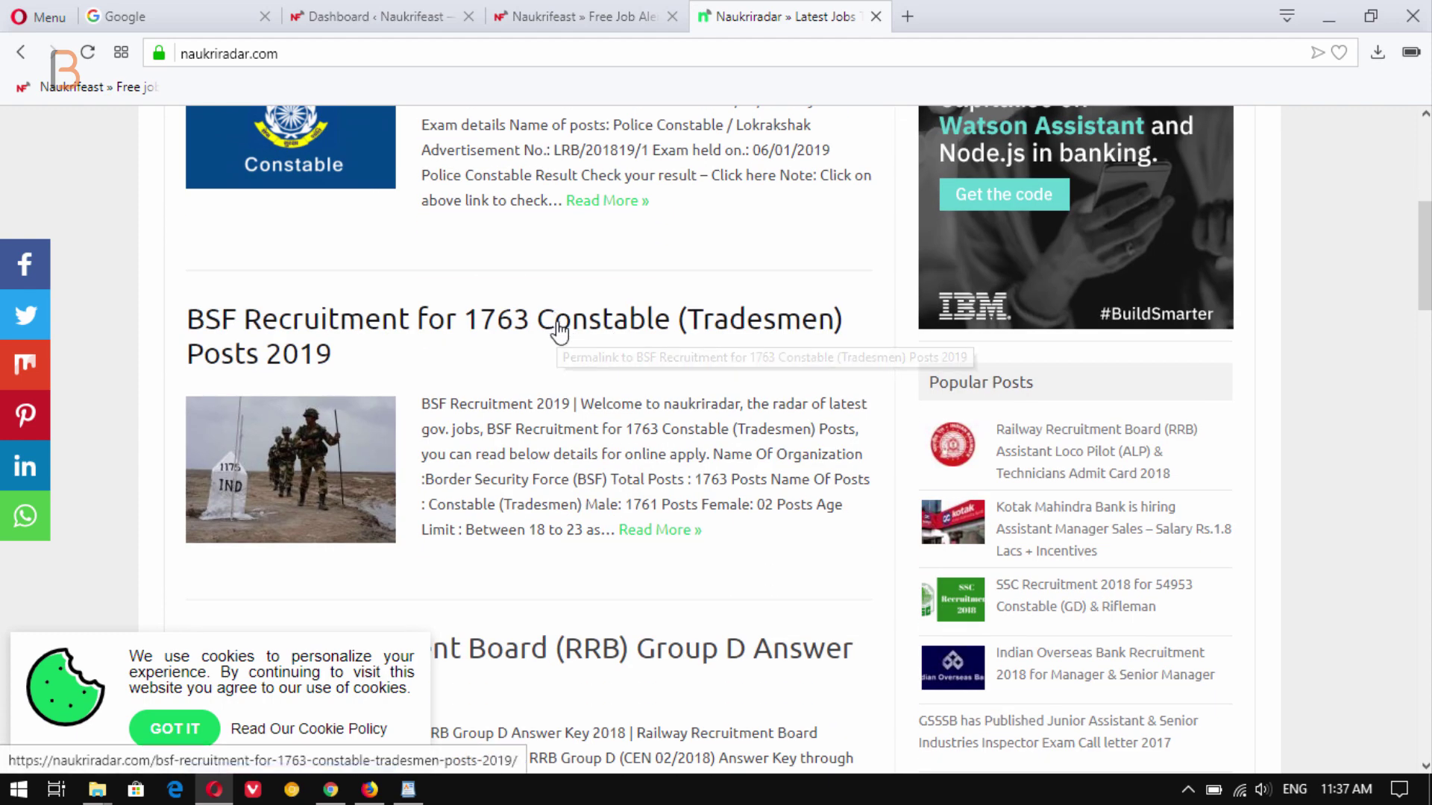
click(593, 328)
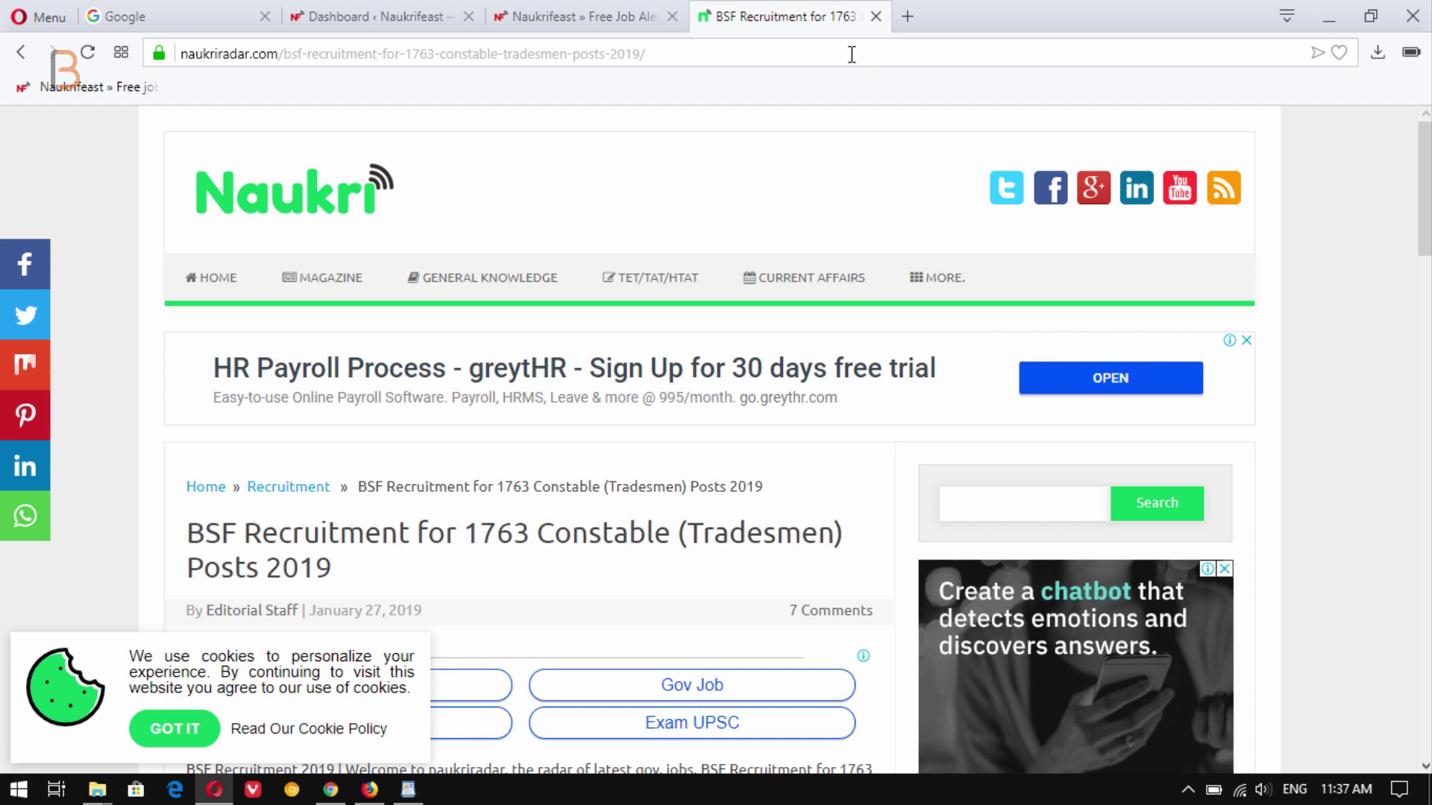
click(875, 16)
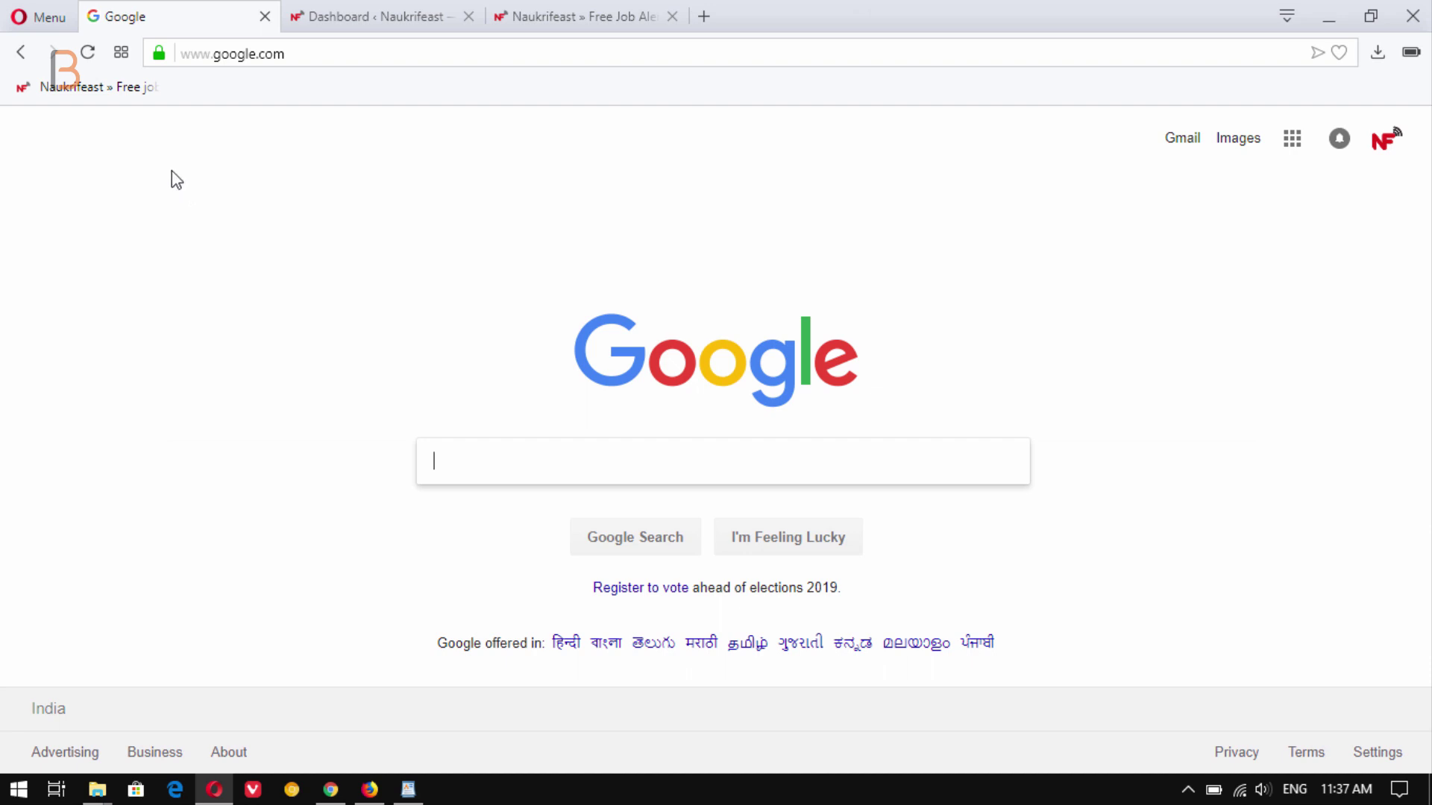
click(329, 16)
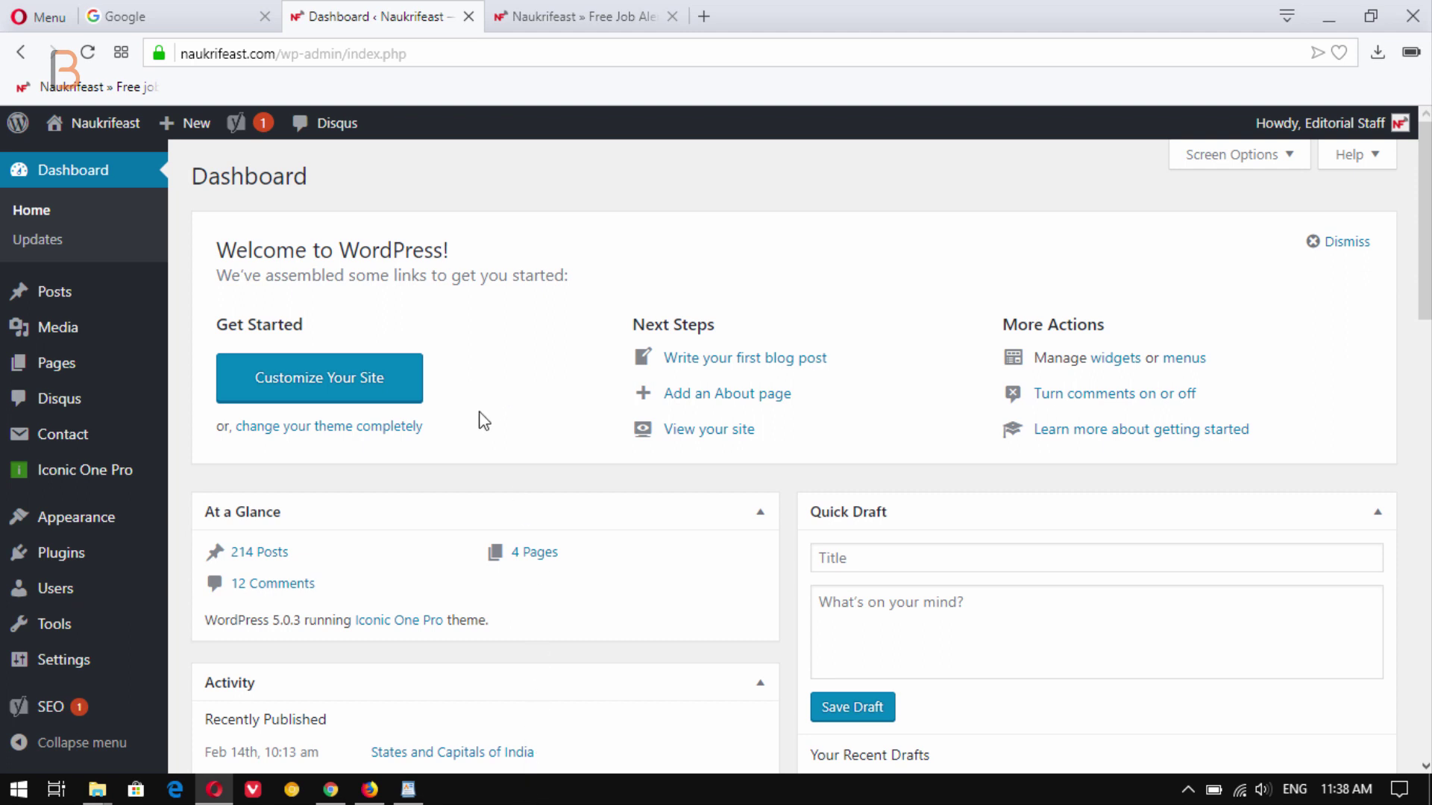
- Switch to Firefox and look through the Current Openings list on the BOB Financial page
click(369, 788)
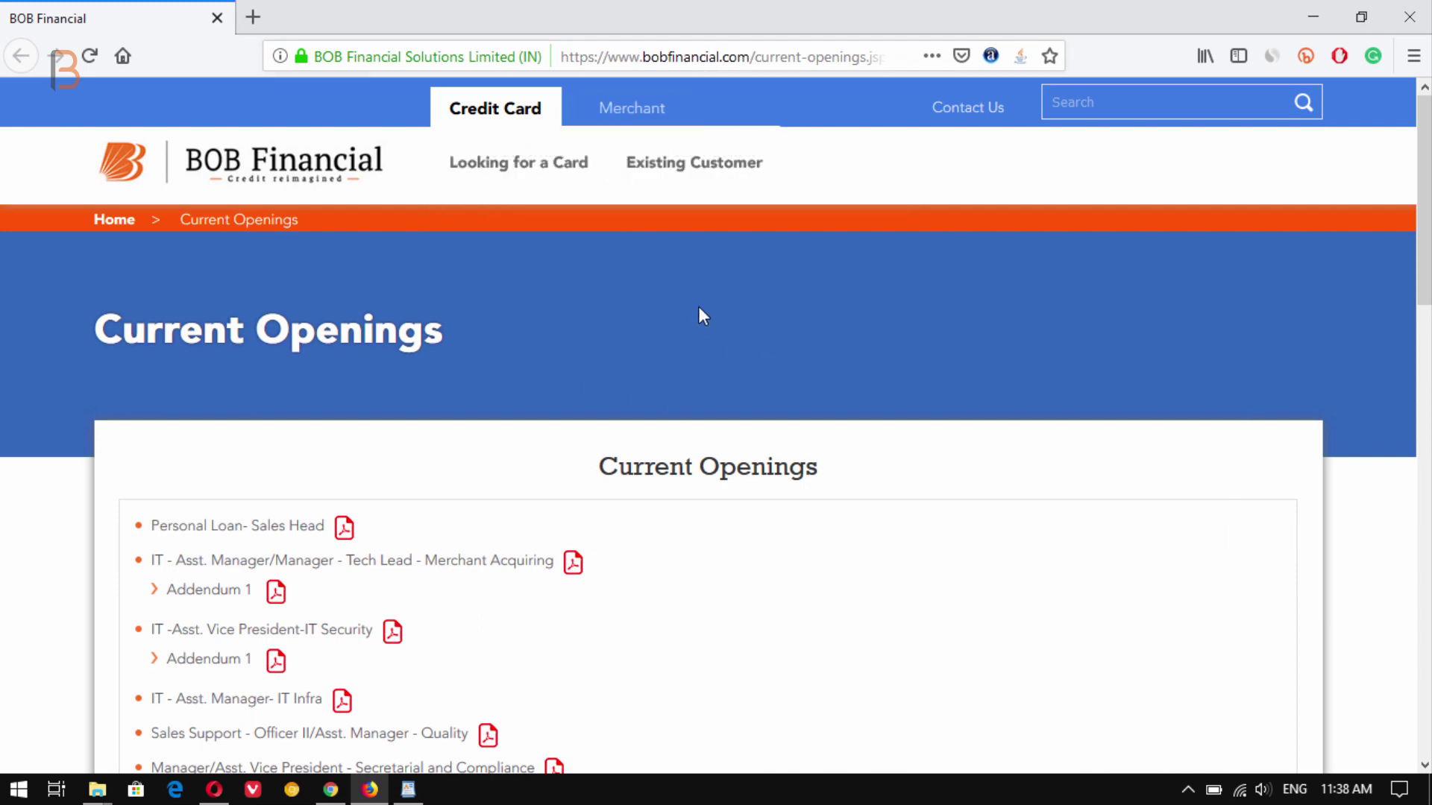
drag(1425, 178, 1426, 126)
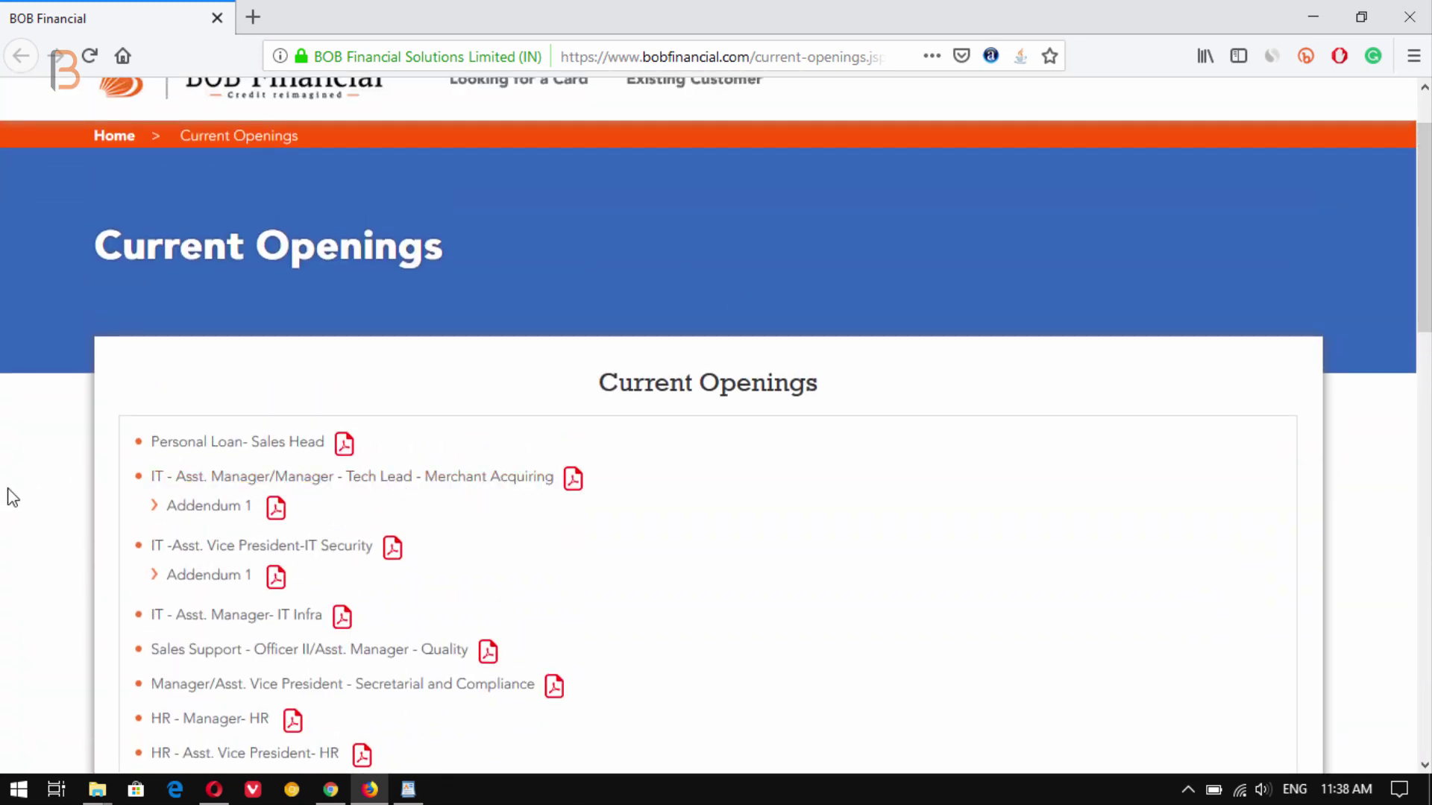
scroll(358, 288, up, 1)
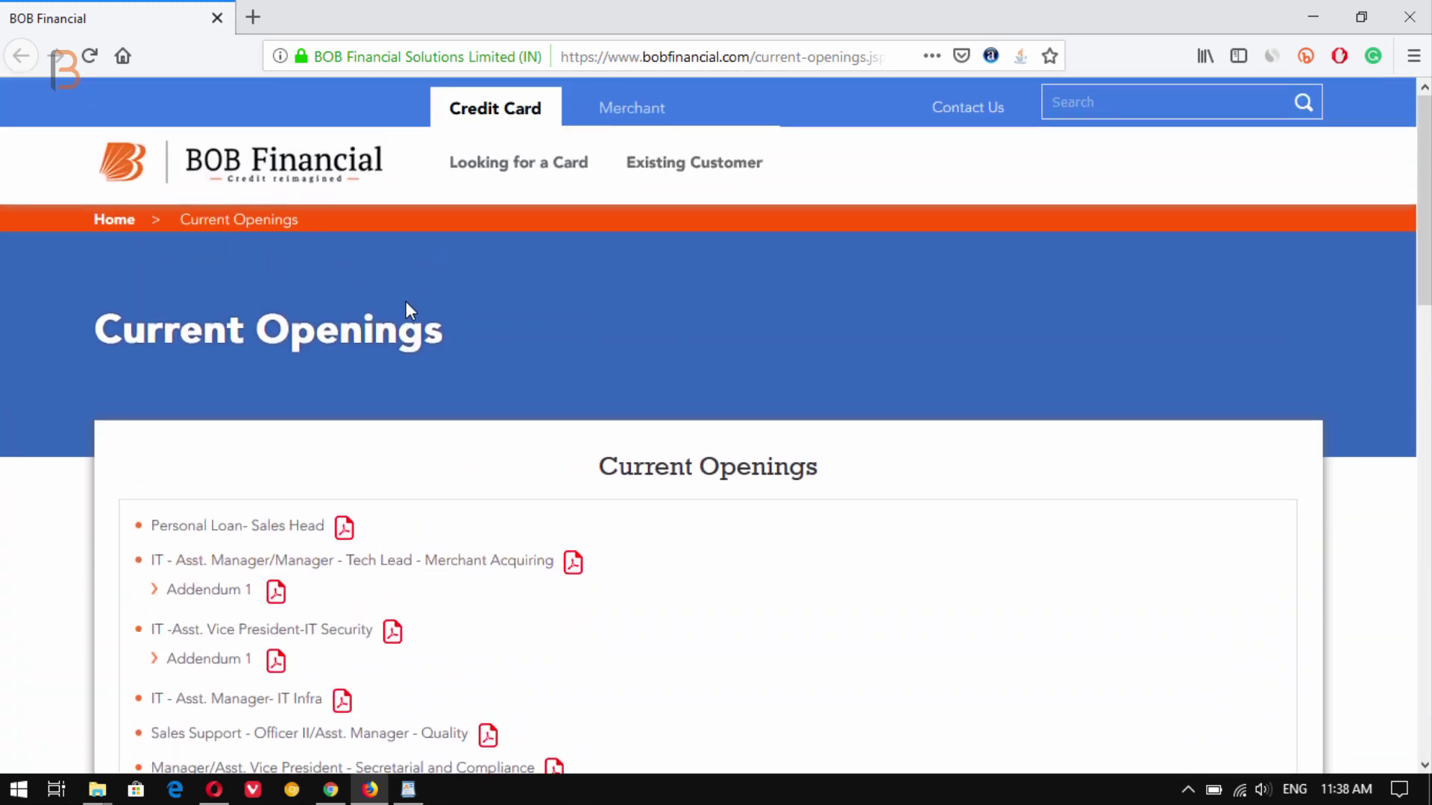
scroll(518, 309, down, 3)
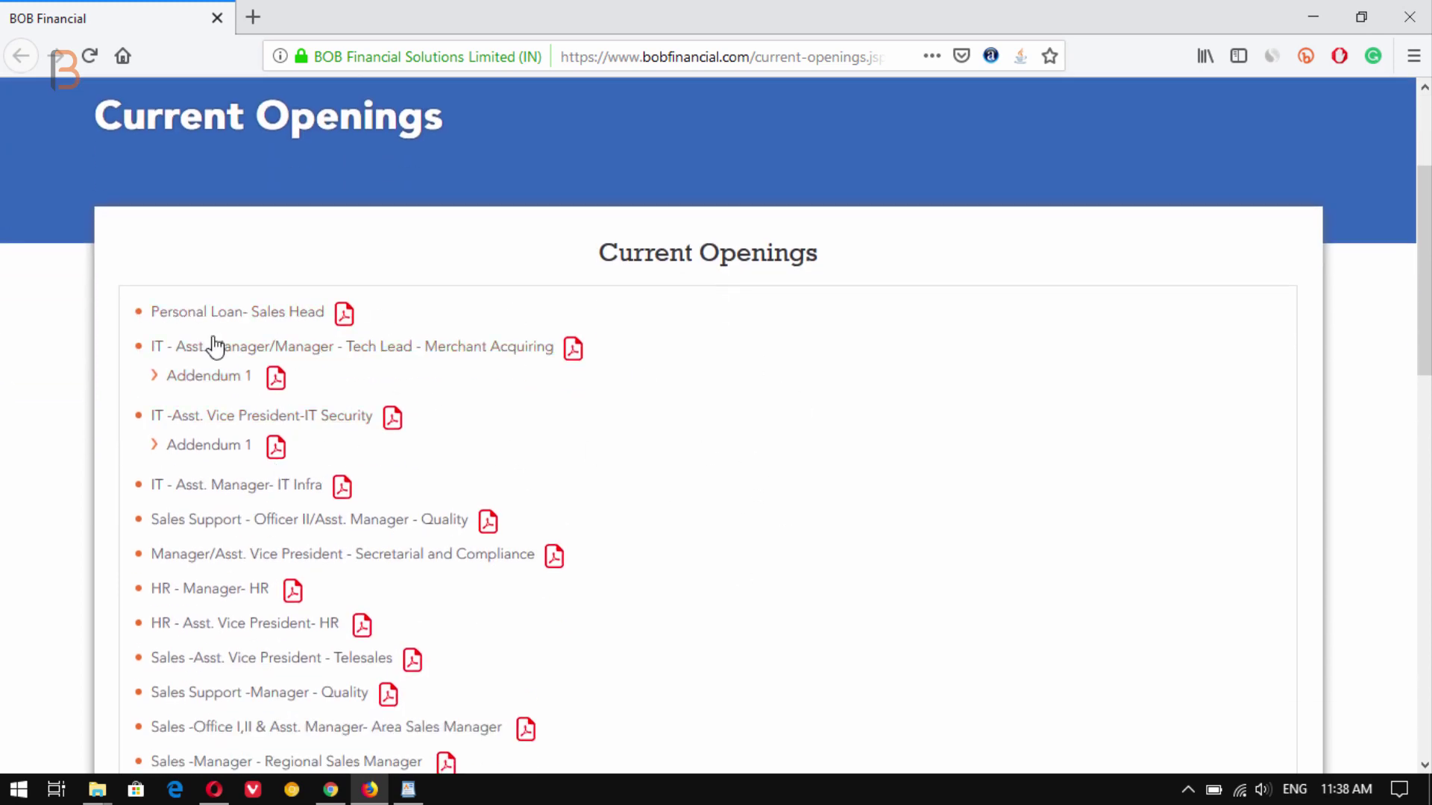
scroll(313, 399, down, 4)
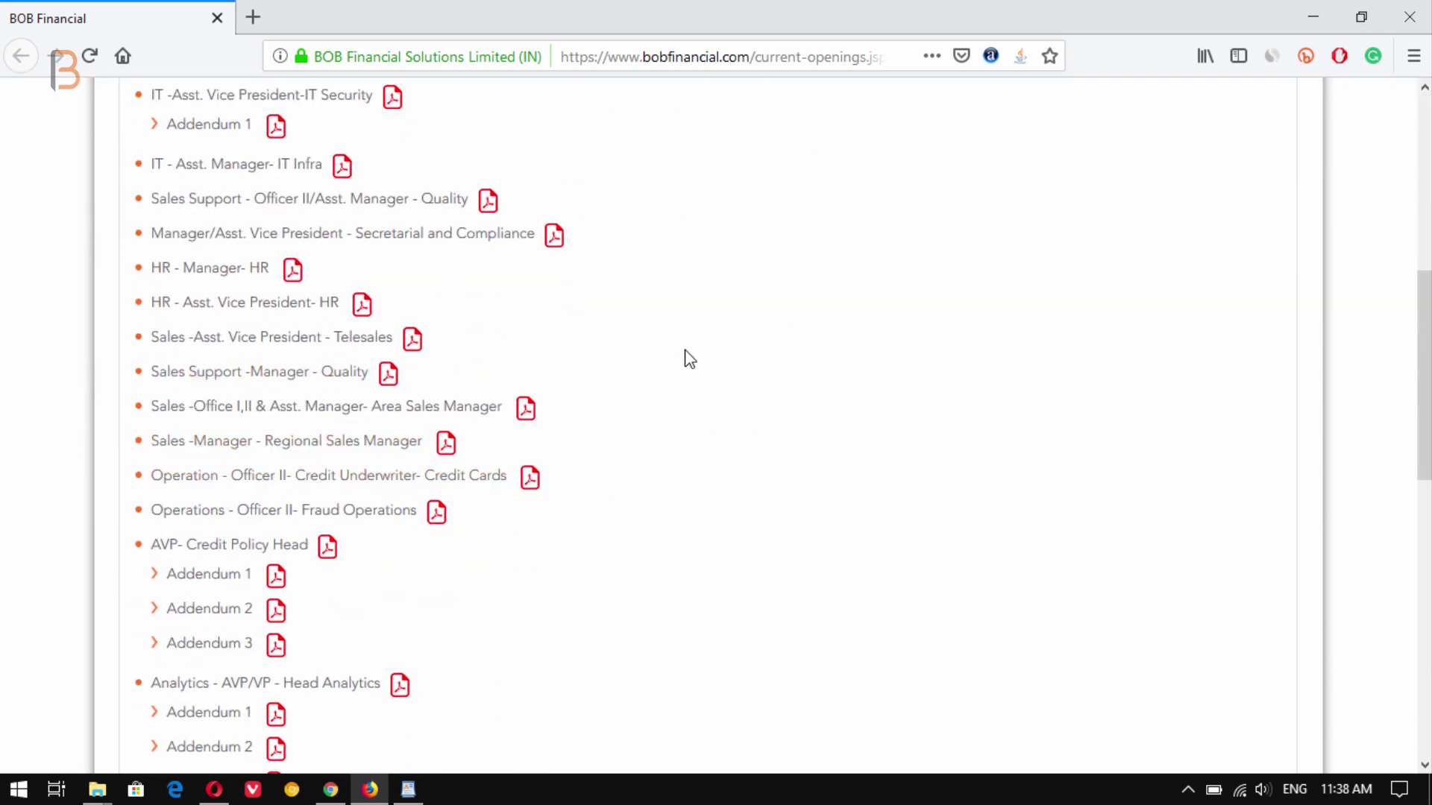
scroll(689, 358, up, 4)
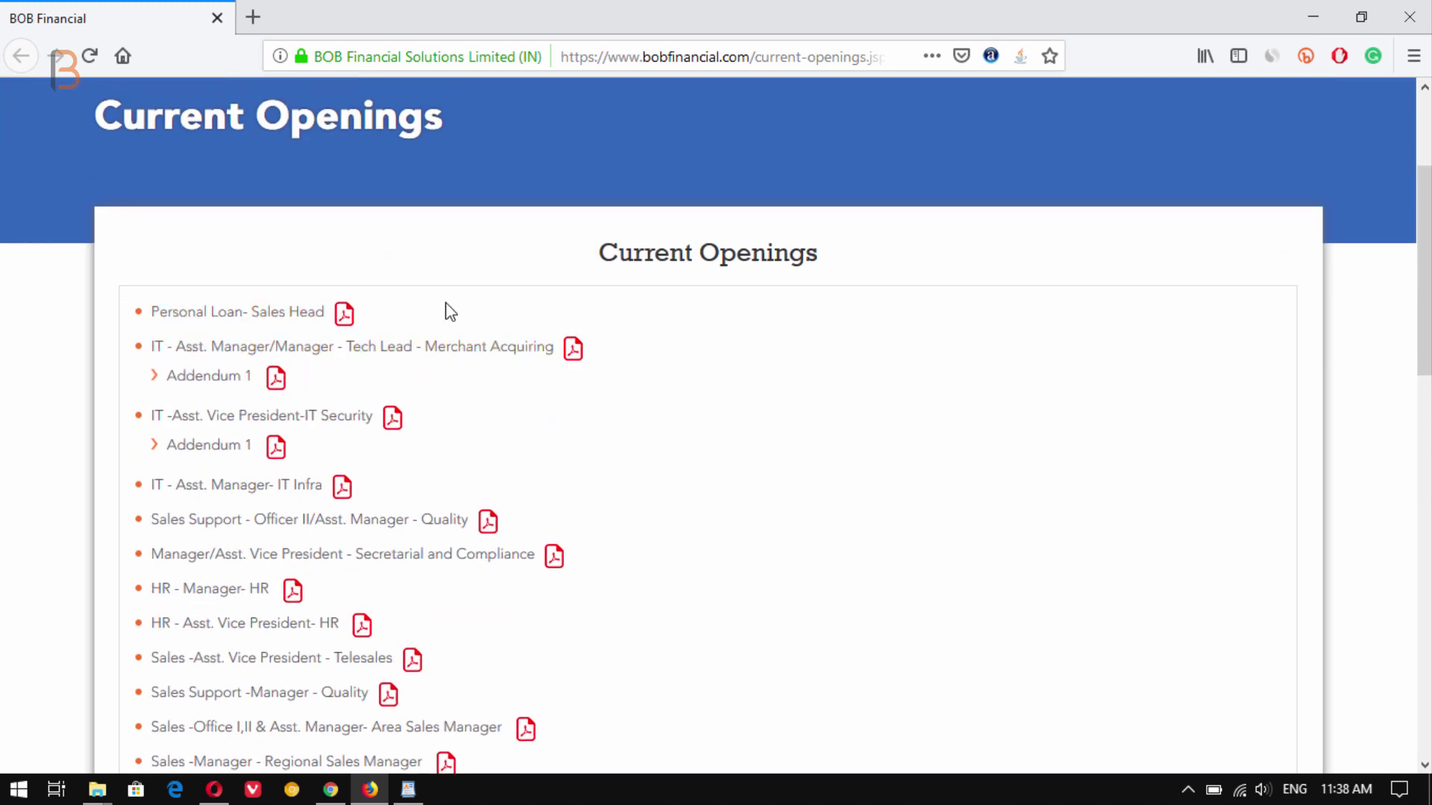
- Open the Personal Loan- Sales Head PDF, review its position details, and close it
click(283, 313)
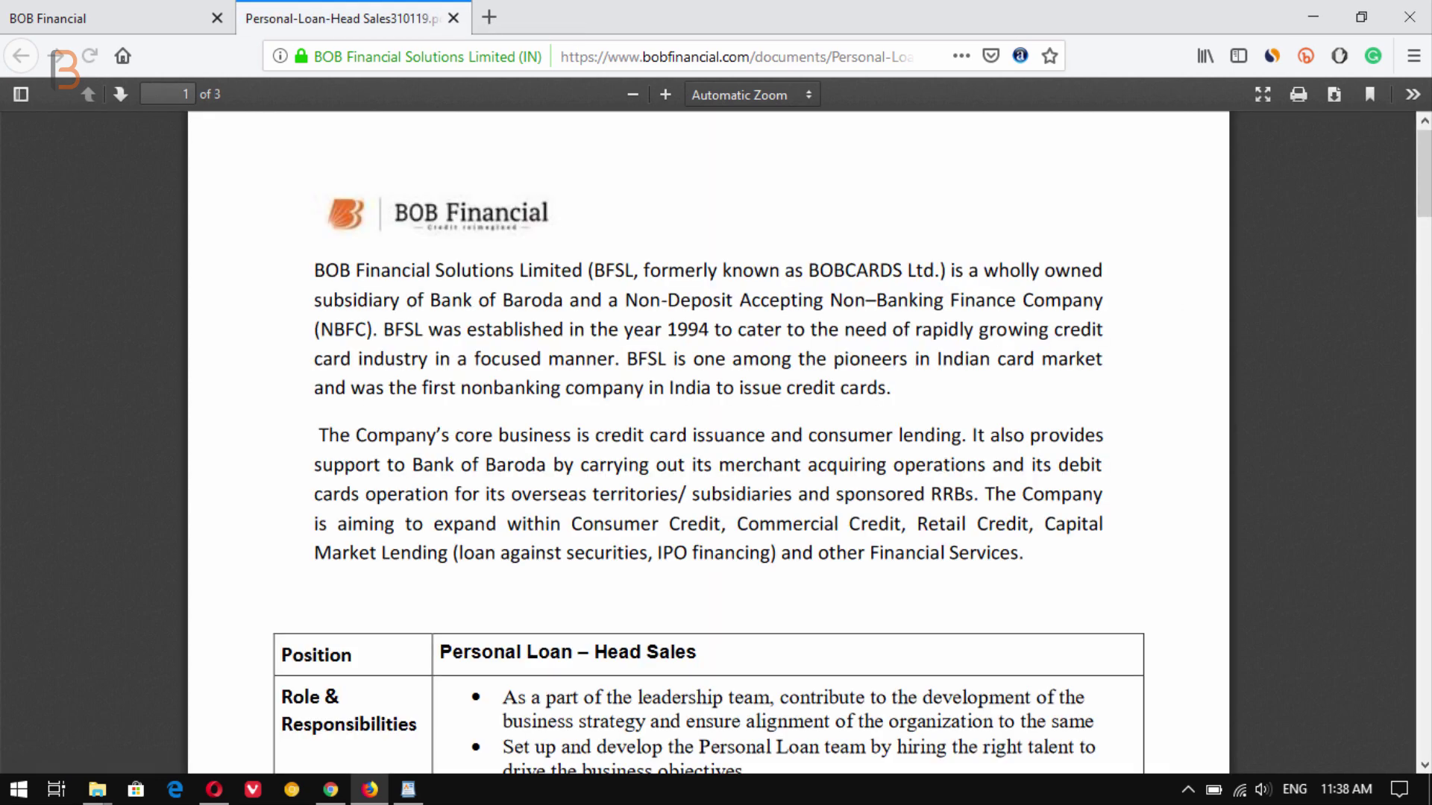
scroll(591, 291, down, 3)
drag(1424, 216, 1425, 171)
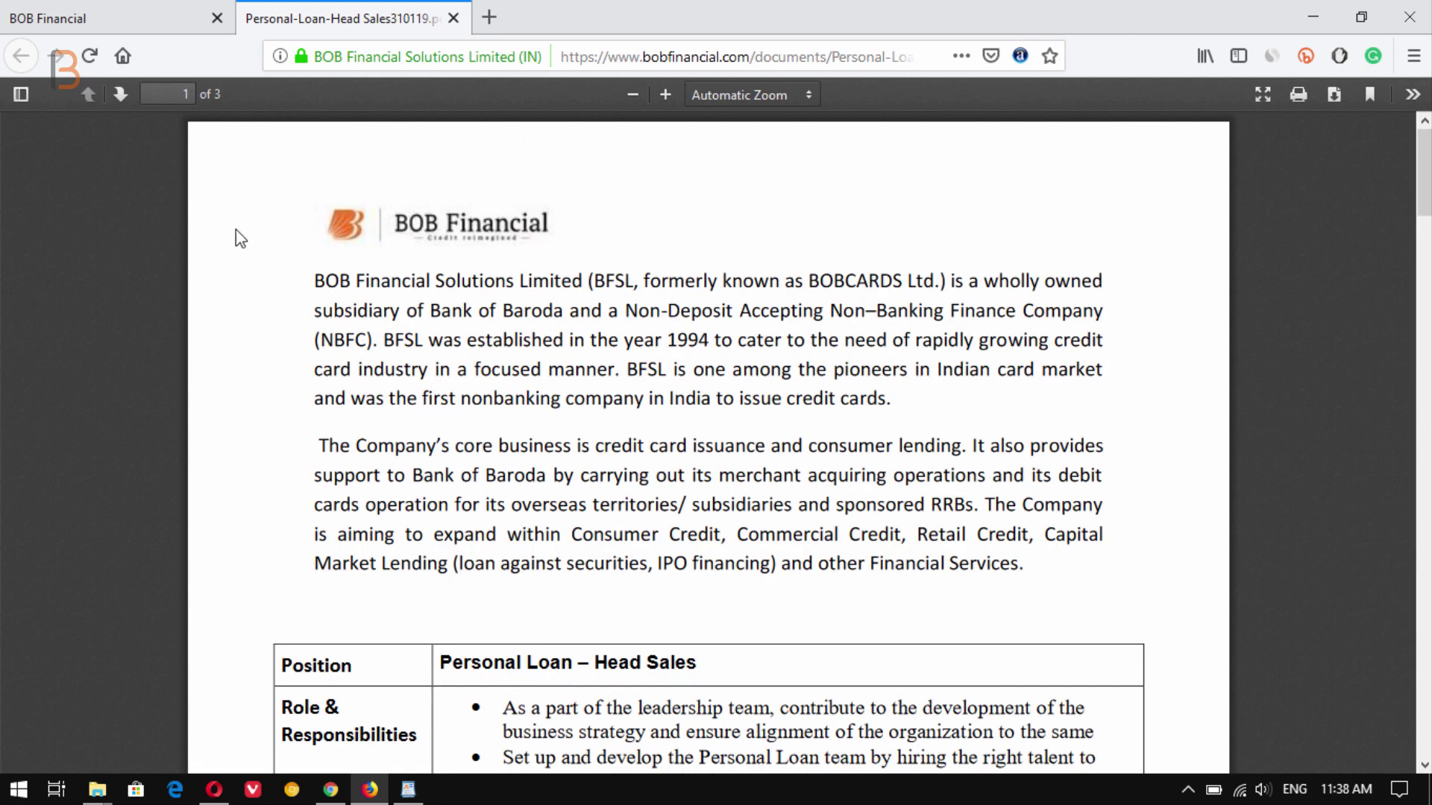
click(455, 18)
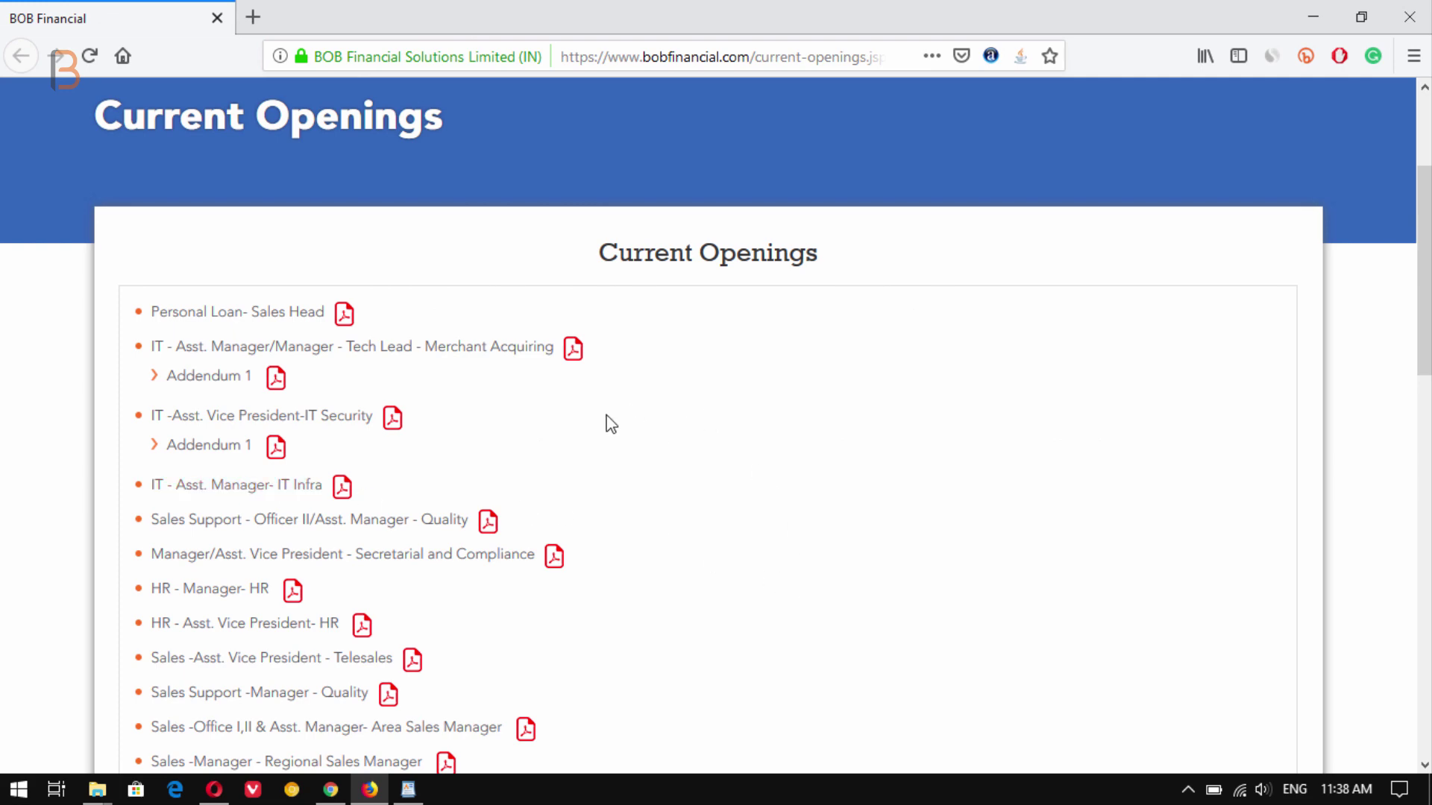
- Examine the remaining BOB Financial openings down to the page footer and return to the start of the page
scroll(408, 457, down, 6)
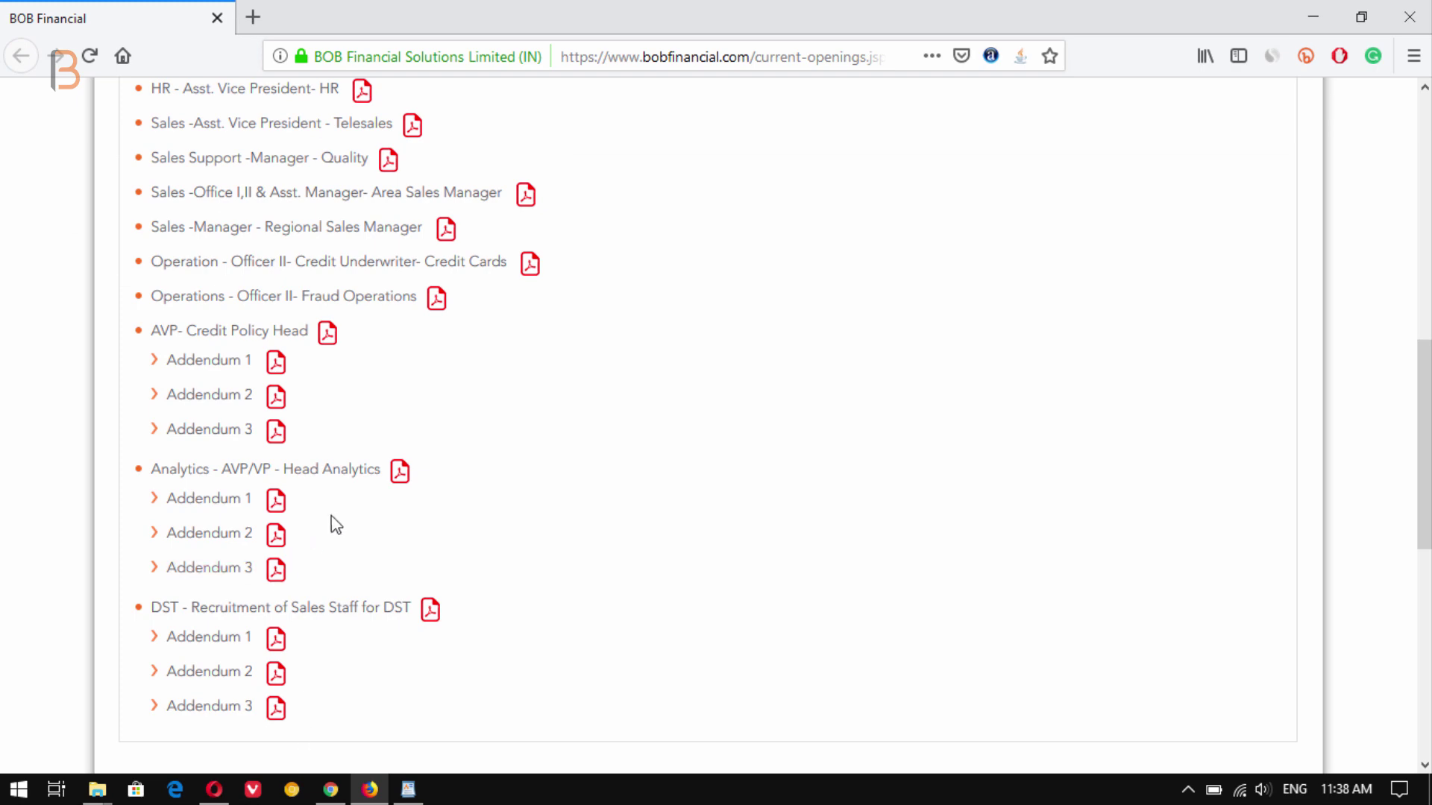
scroll(328, 528, down, 1)
scroll(442, 470, down, 6)
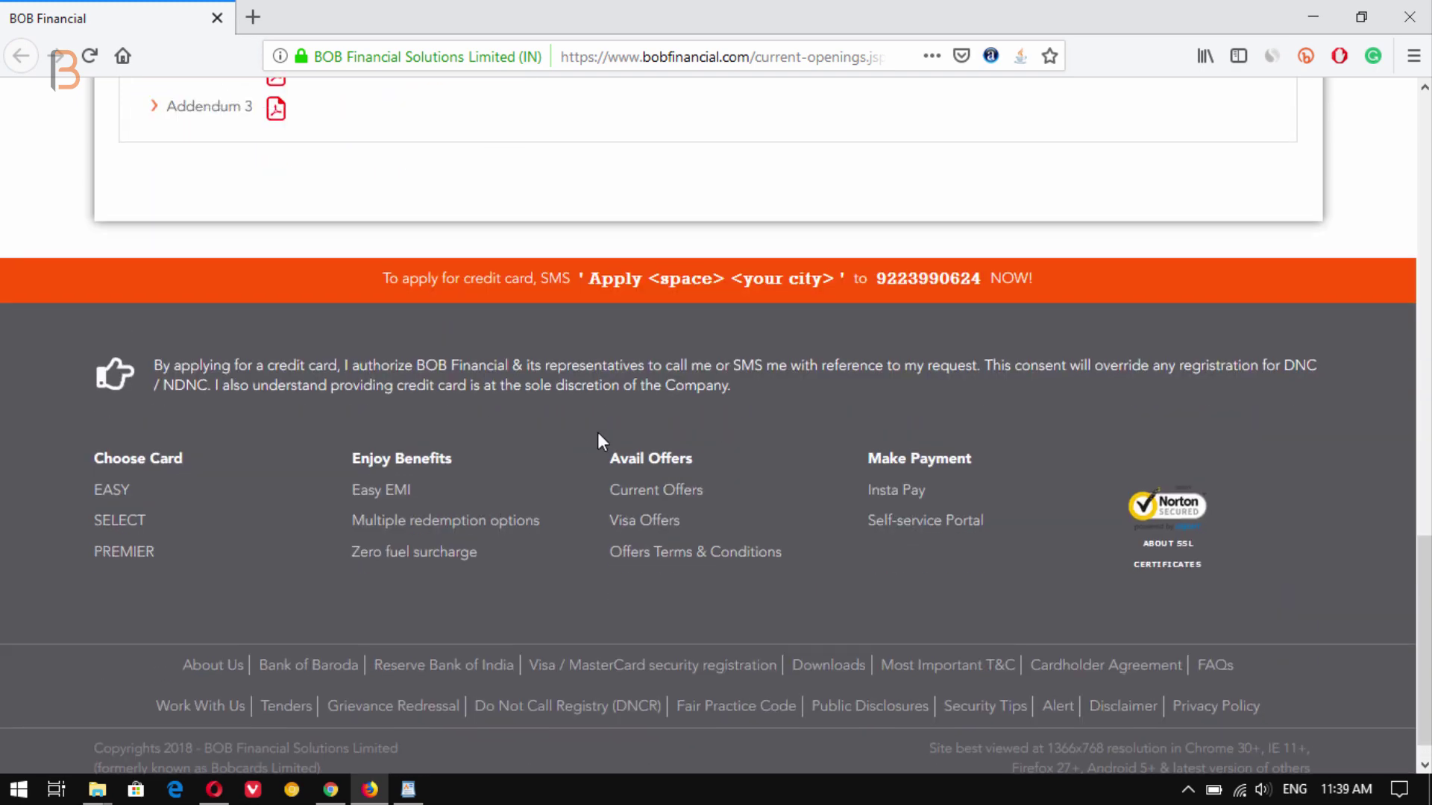
scroll(582, 446, up, 15)
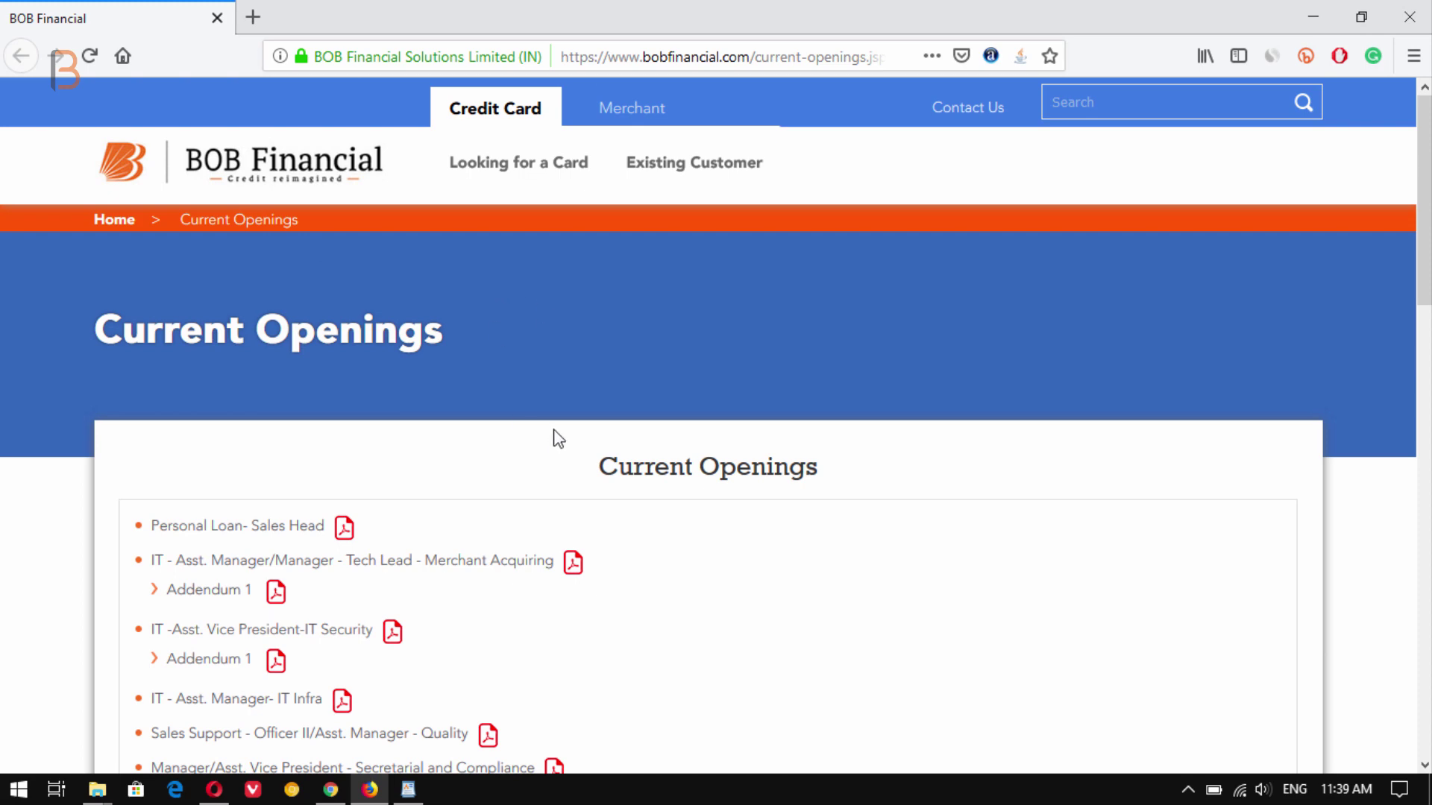
- Switch to WordPad, look over the drafted job text, and copy its heading "Bank Of Baroda Recruitment 2019"
click(408, 789)
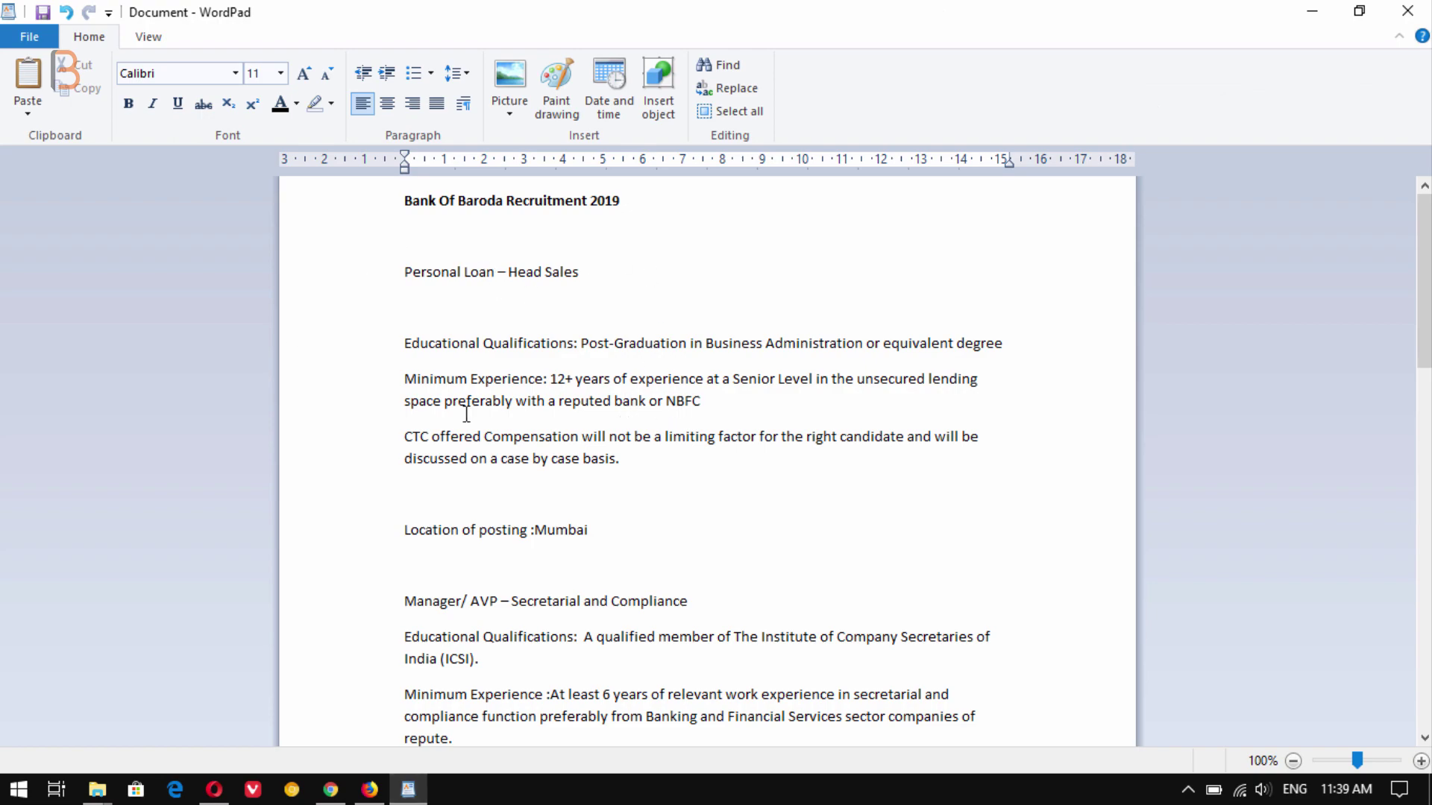
scroll(571, 347, down, 8)
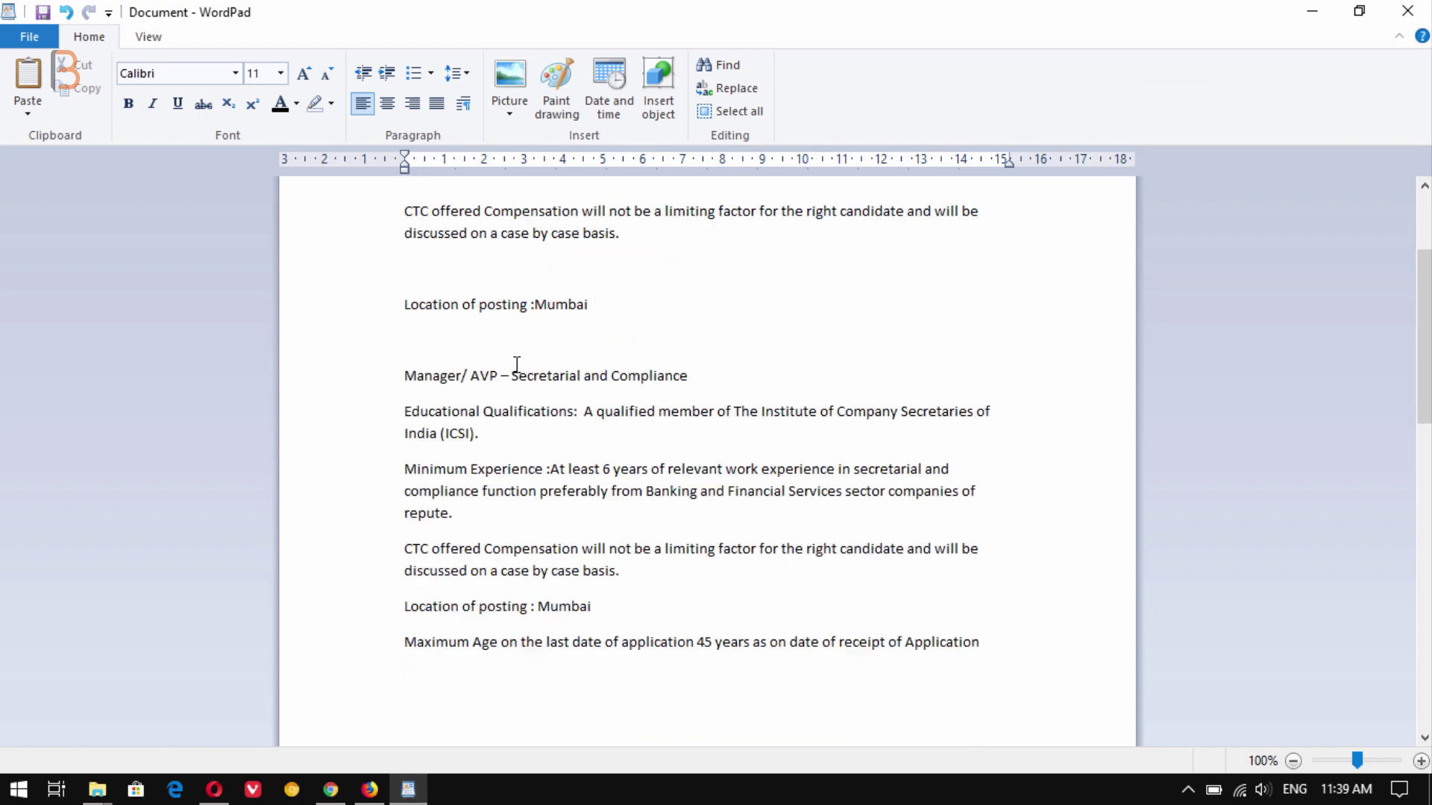
scroll(569, 534, up, 8)
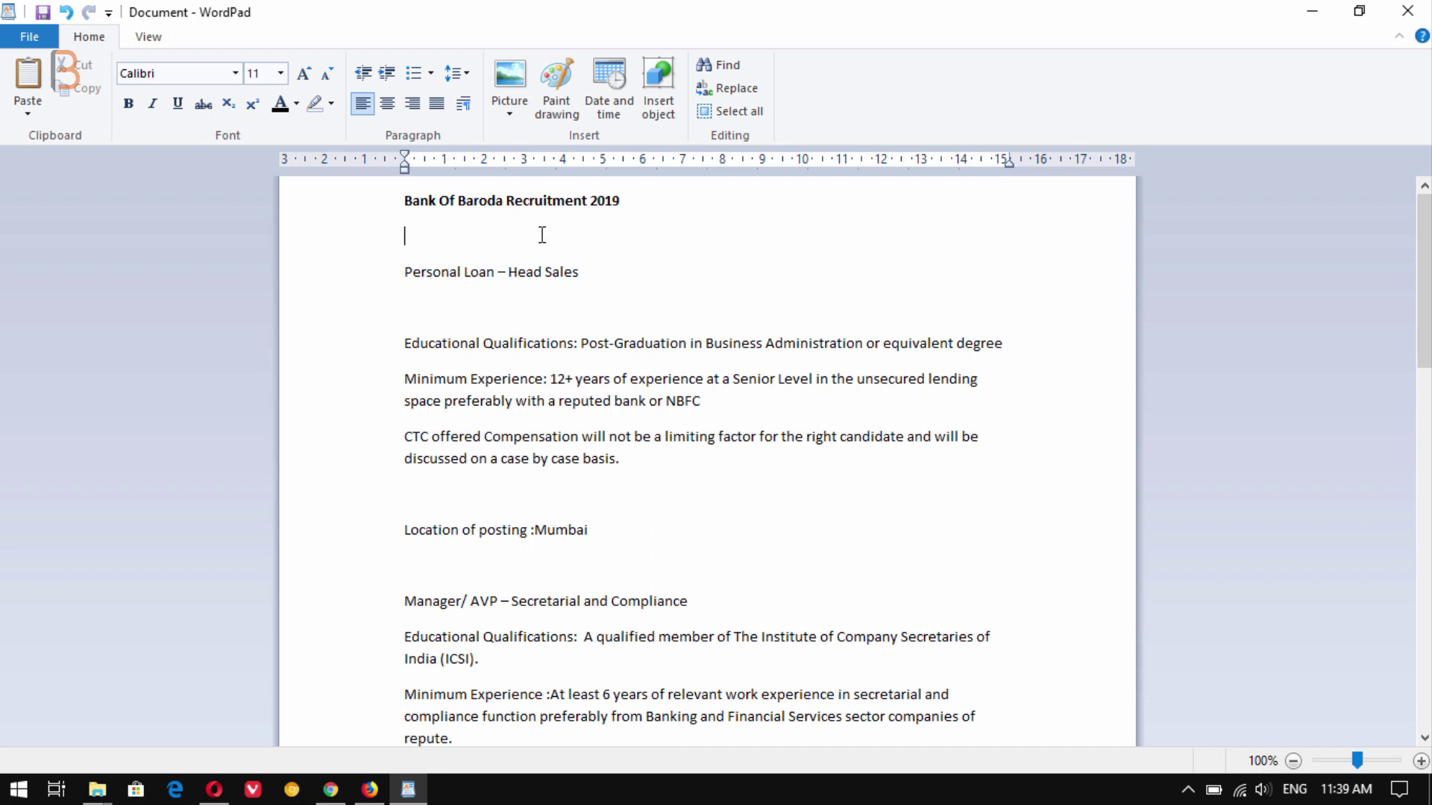
drag(630, 201, 401, 204)
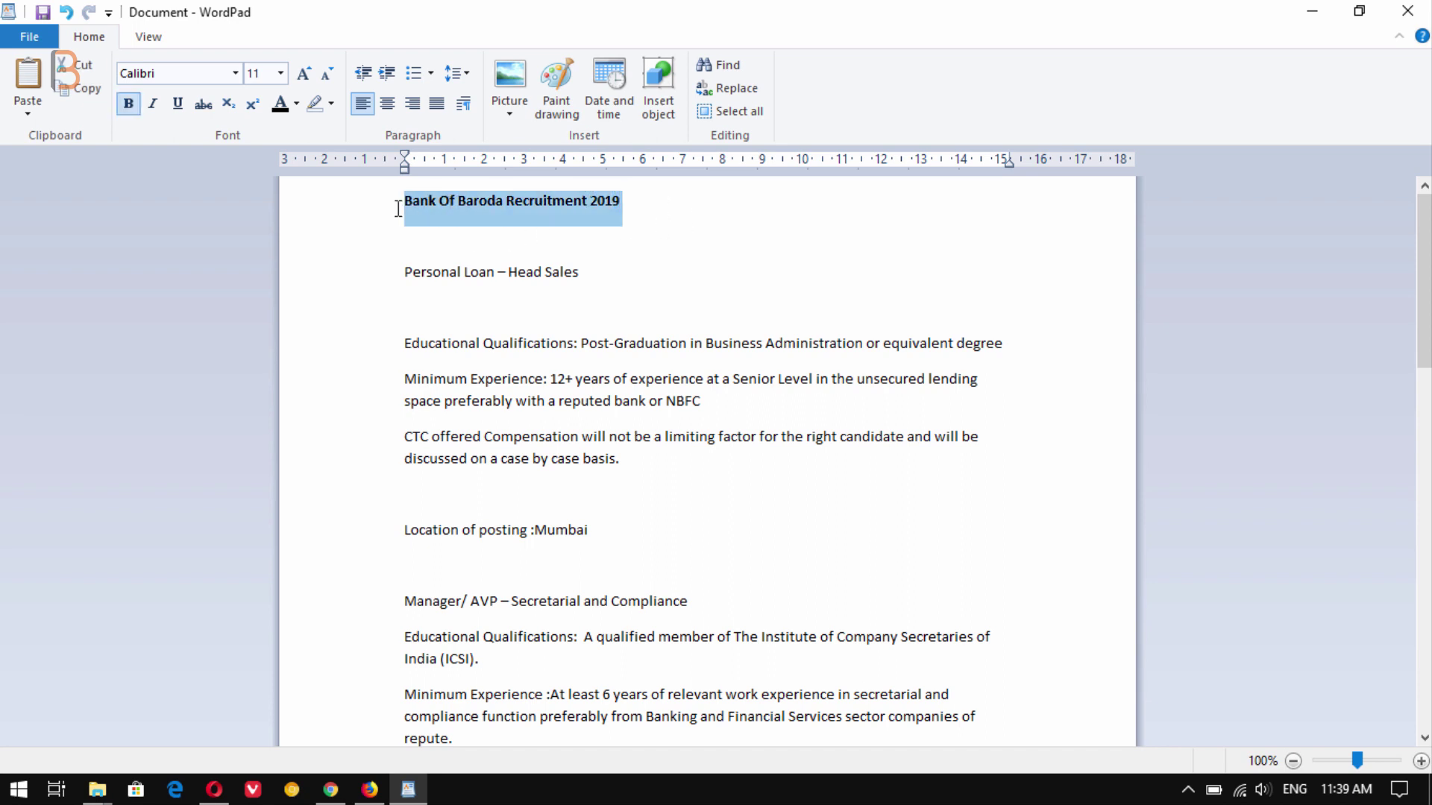
right_click(450, 203)
click(511, 240)
- Switch to Opera and create a new WordPress post titled "Bank Of Baroda Recruitment 2019" using the copied heading
click(214, 789)
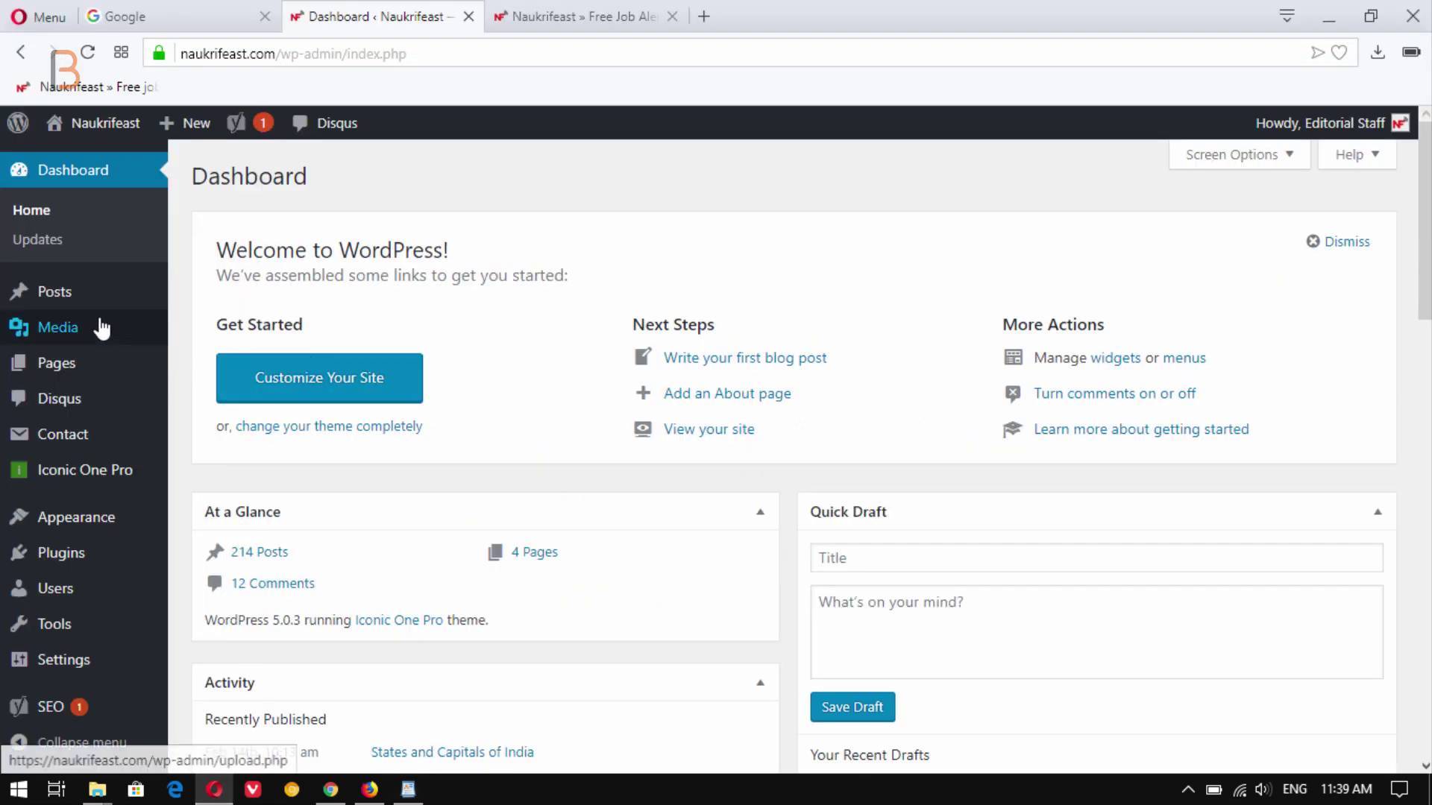
mouse_move(77, 302)
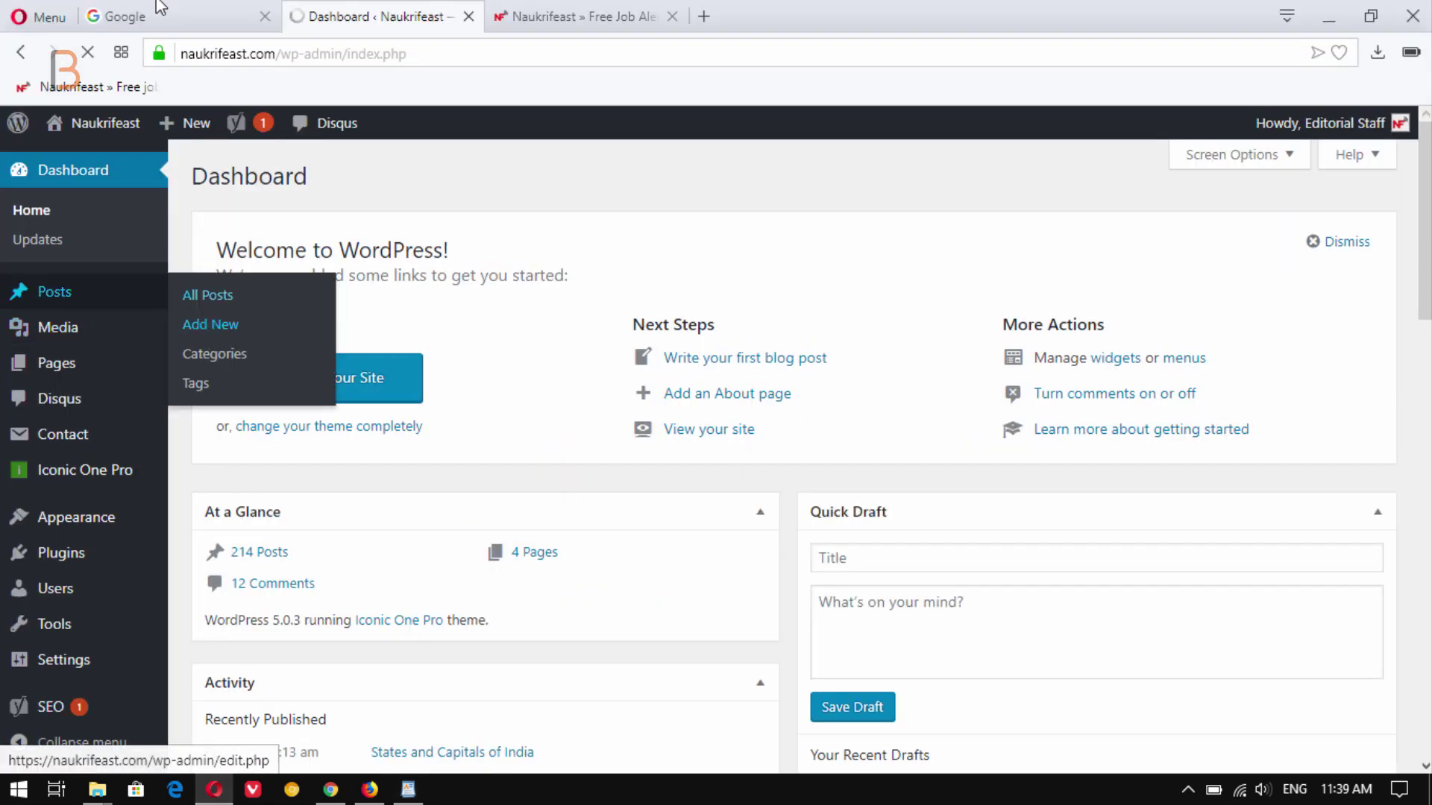
click(210, 326)
key(ctrl+v)
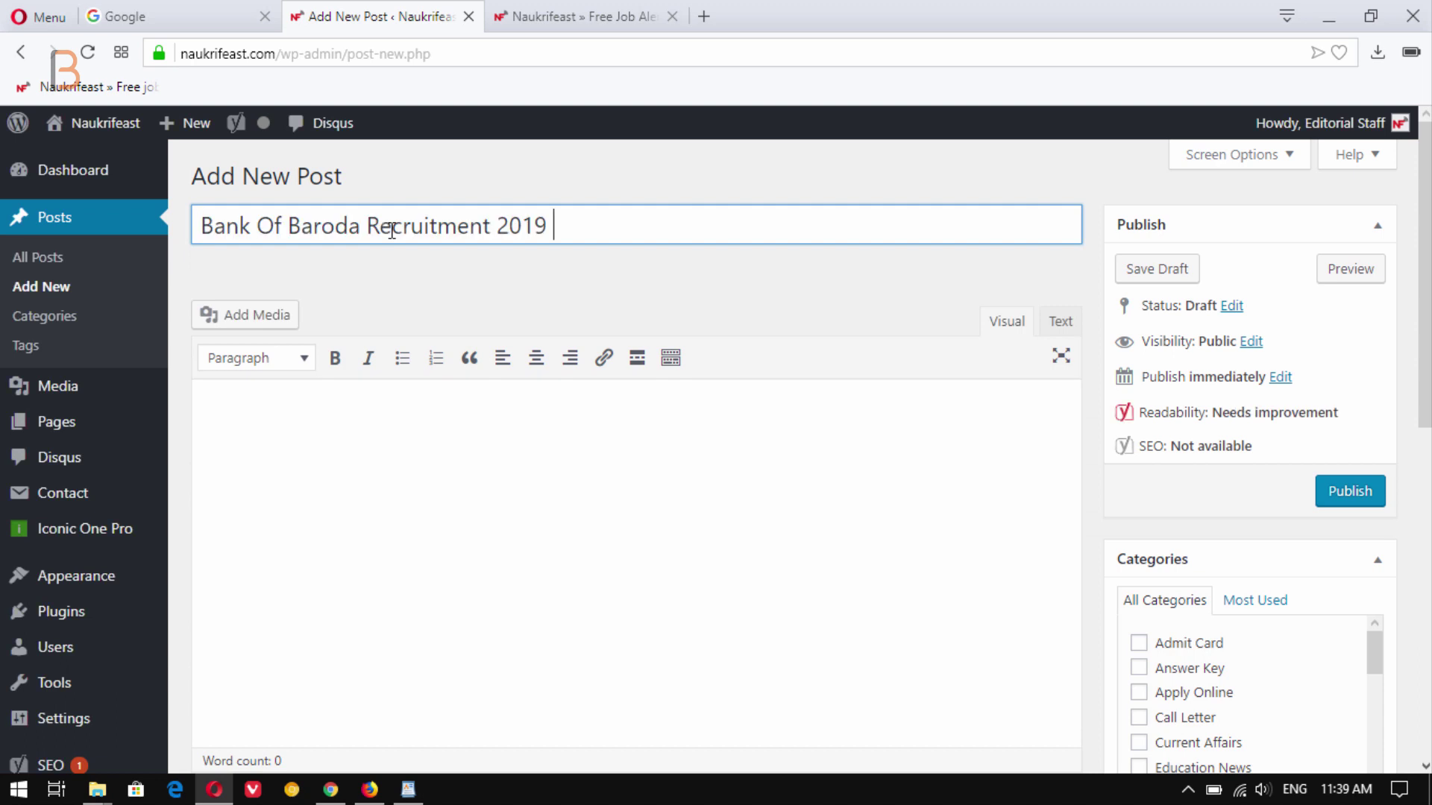
click(477, 442)
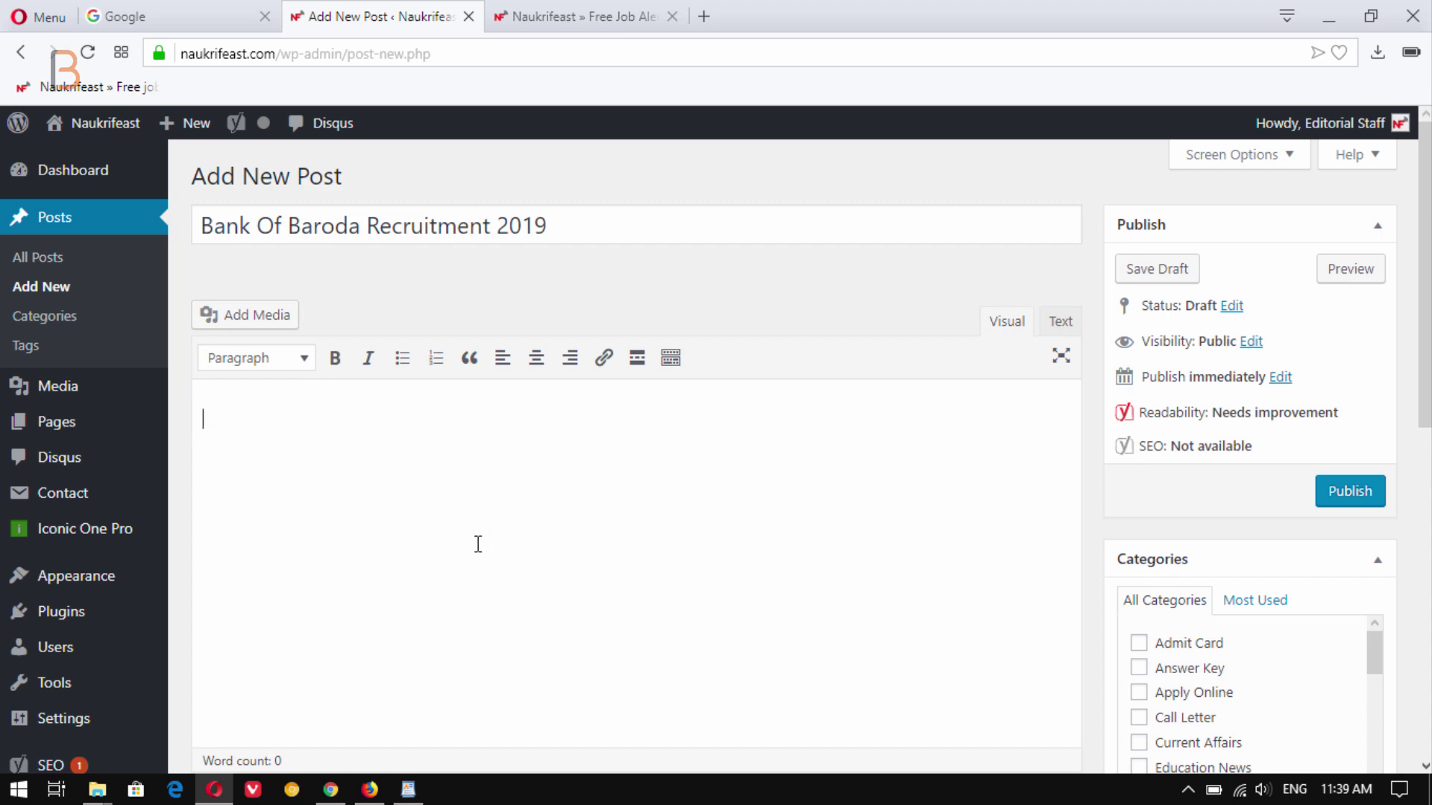
- Switch to Firefox, open the Rapidtags tag generator in a new tab, and generate tags for "Bank Of Baroda Recruitment 2019"
click(369, 789)
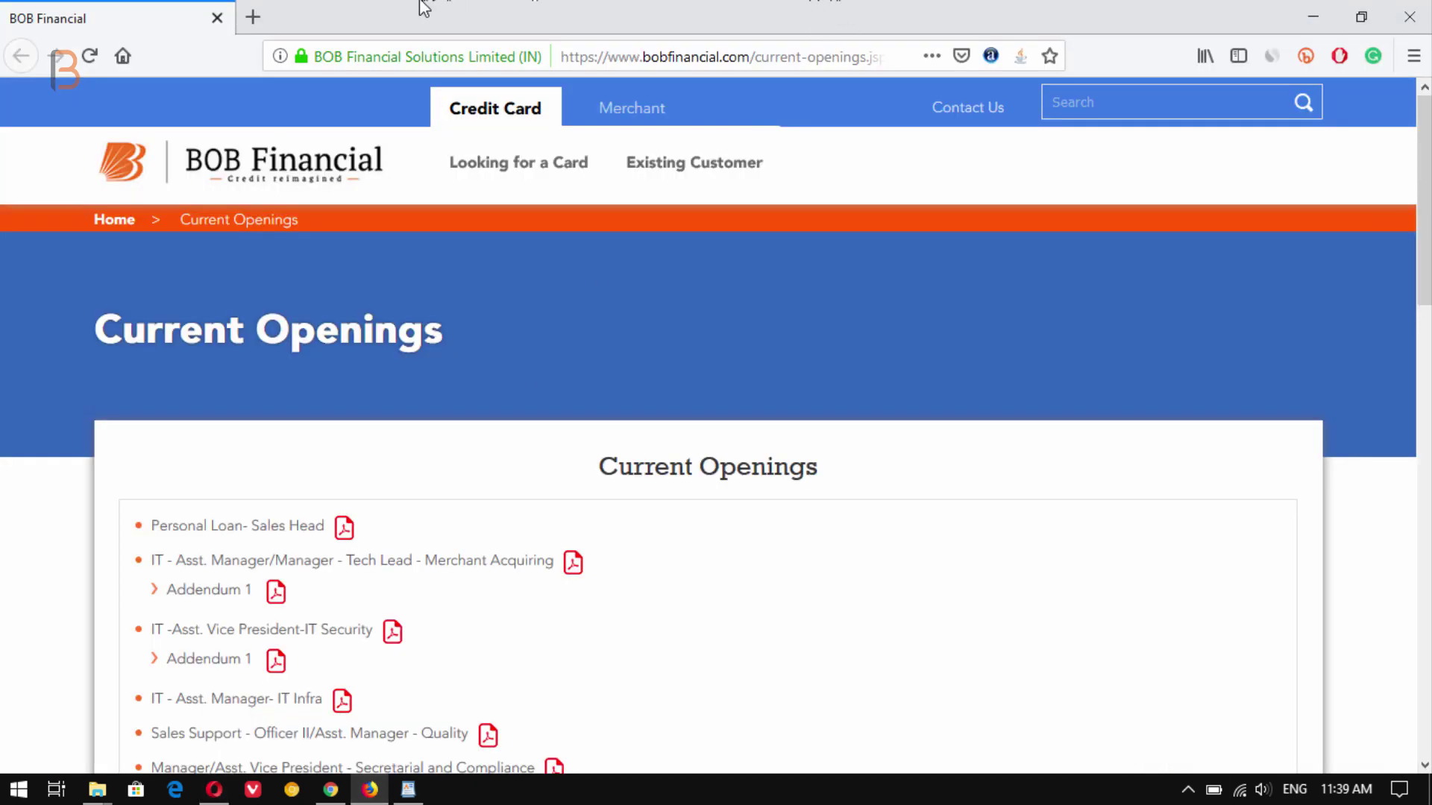
click(251, 16)
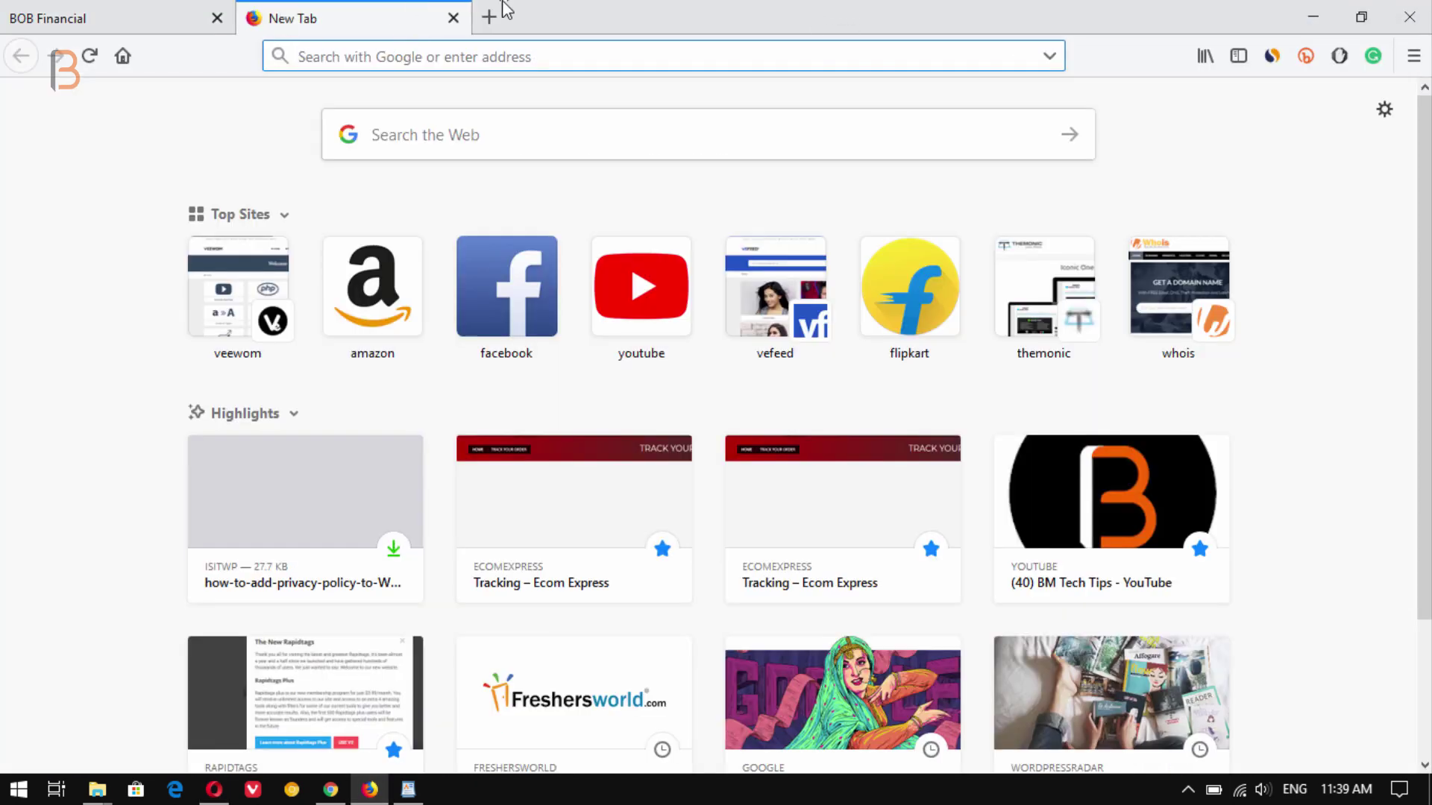
click(1204, 56)
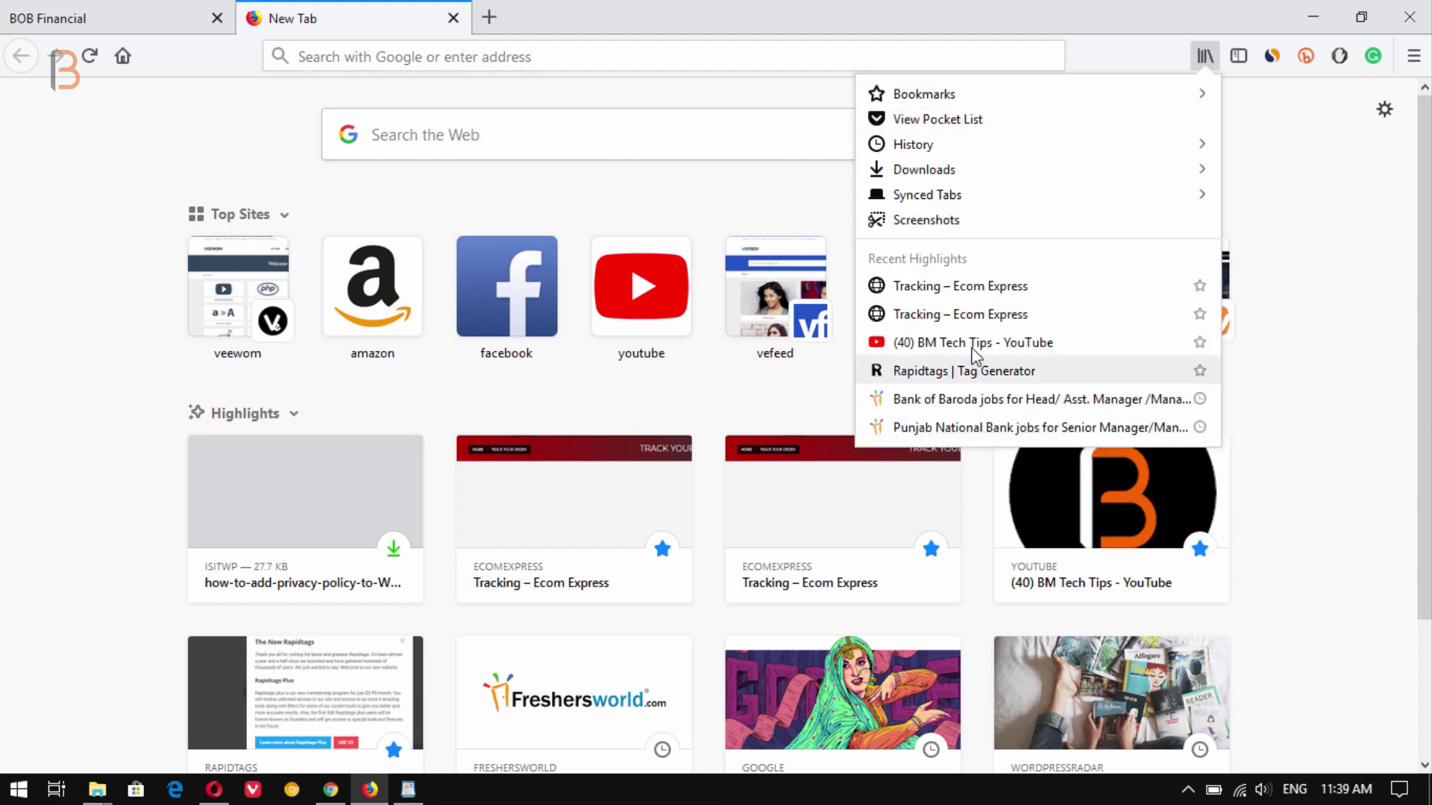
click(969, 372)
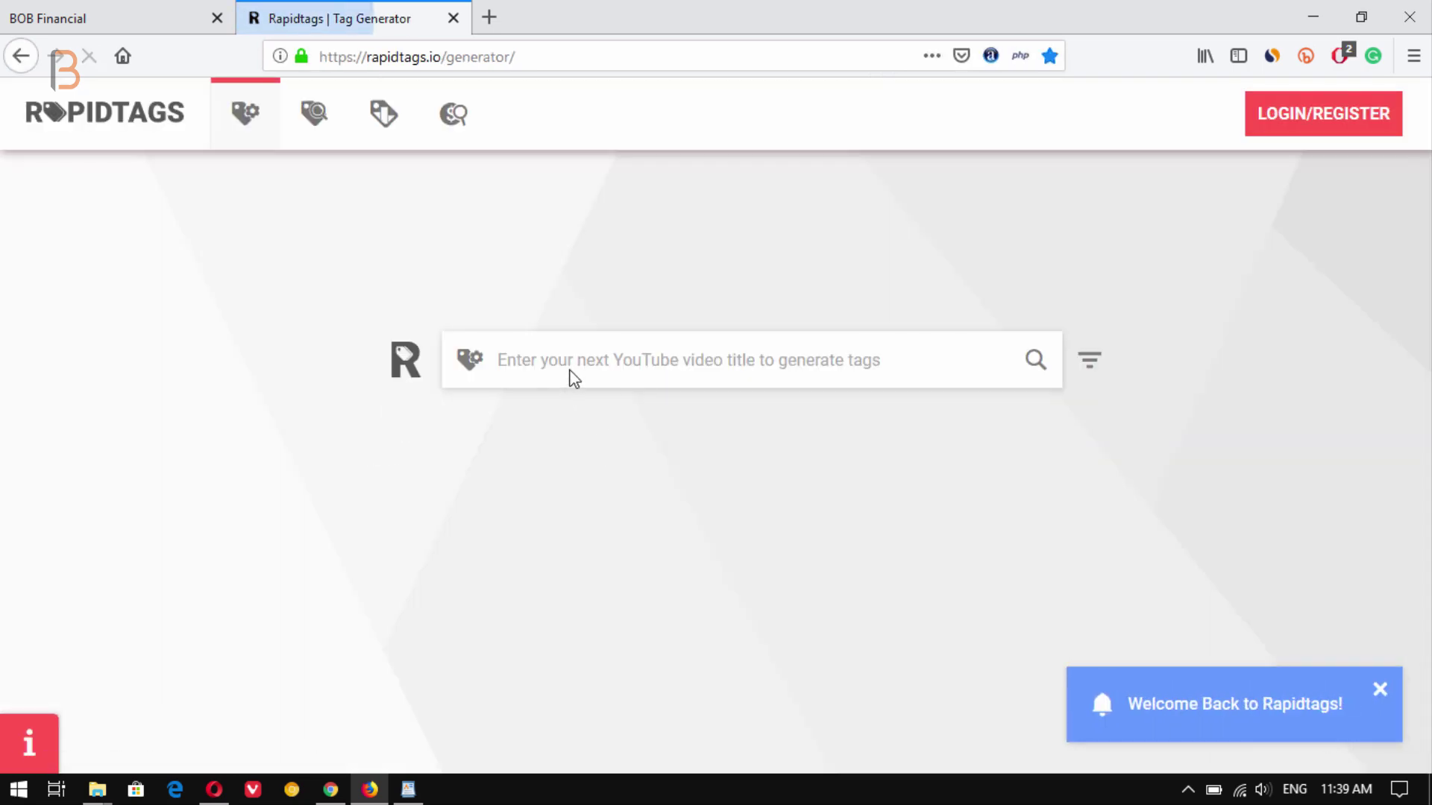
click(571, 369)
key(ctrl+v)
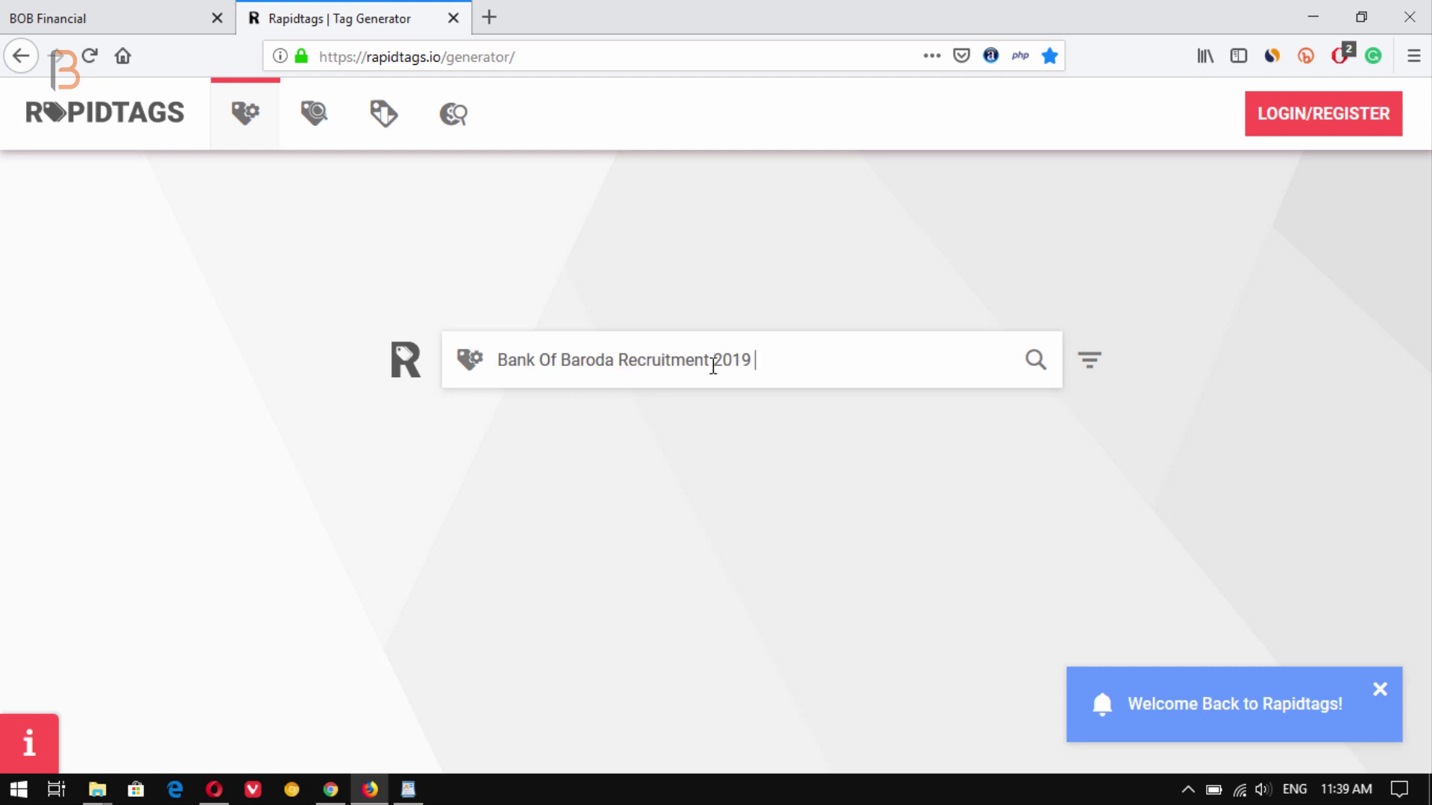
key(ctrl+a)
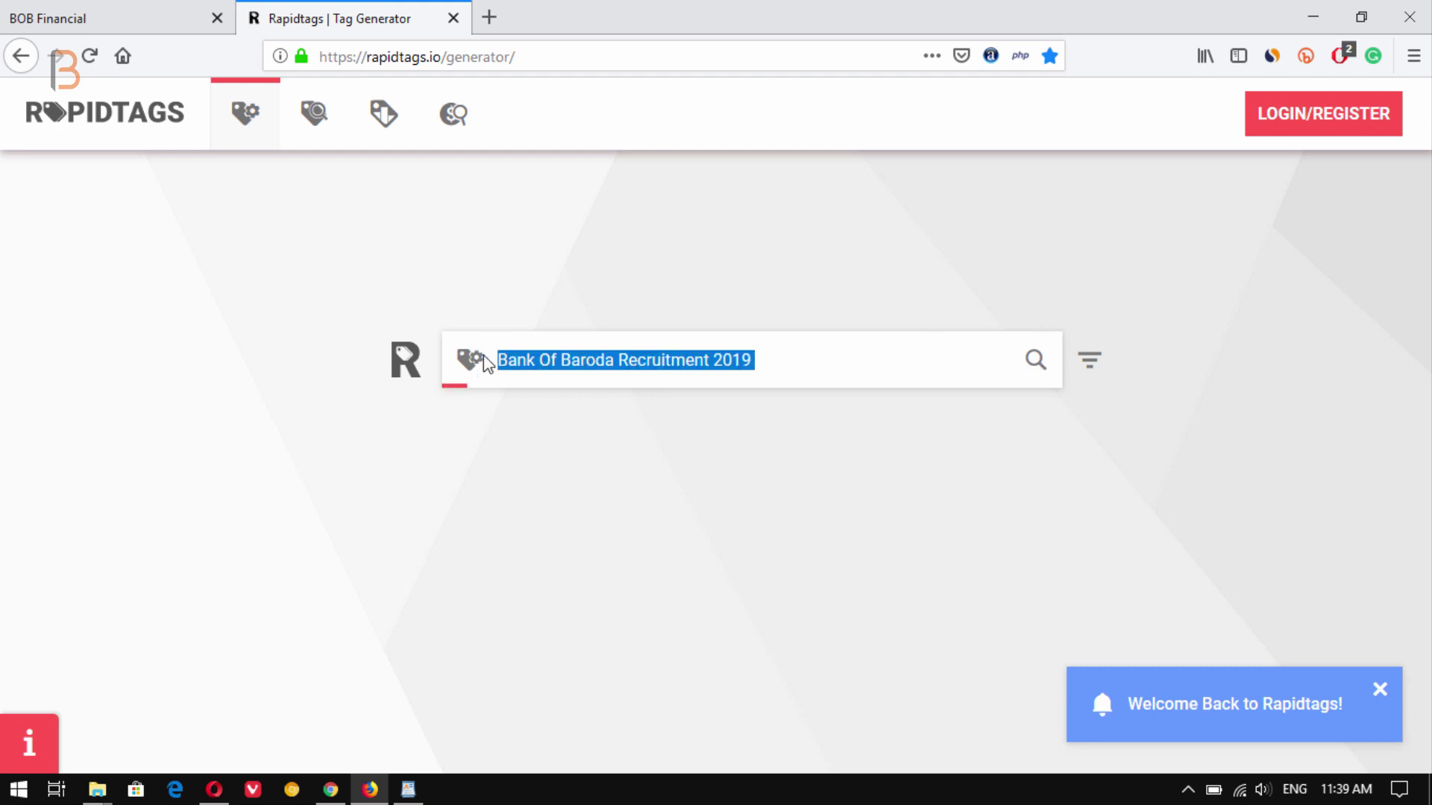
key(Return)
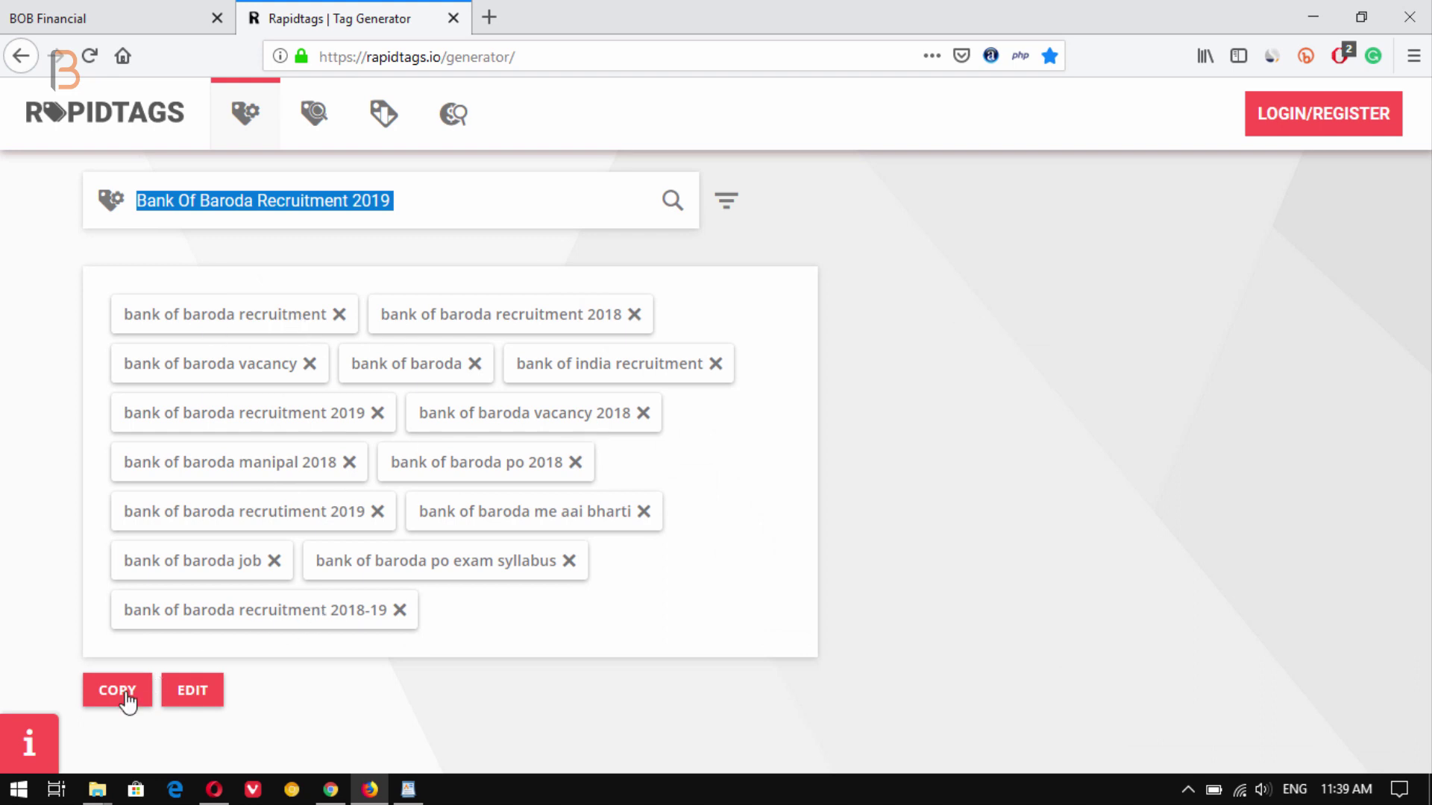
- Remove the bank of baroda tags recruitment 2018, manipal 2018, recruitment 2018-19, vacancy 2018 and po 2018, and copy the remaining tags
click(633, 314)
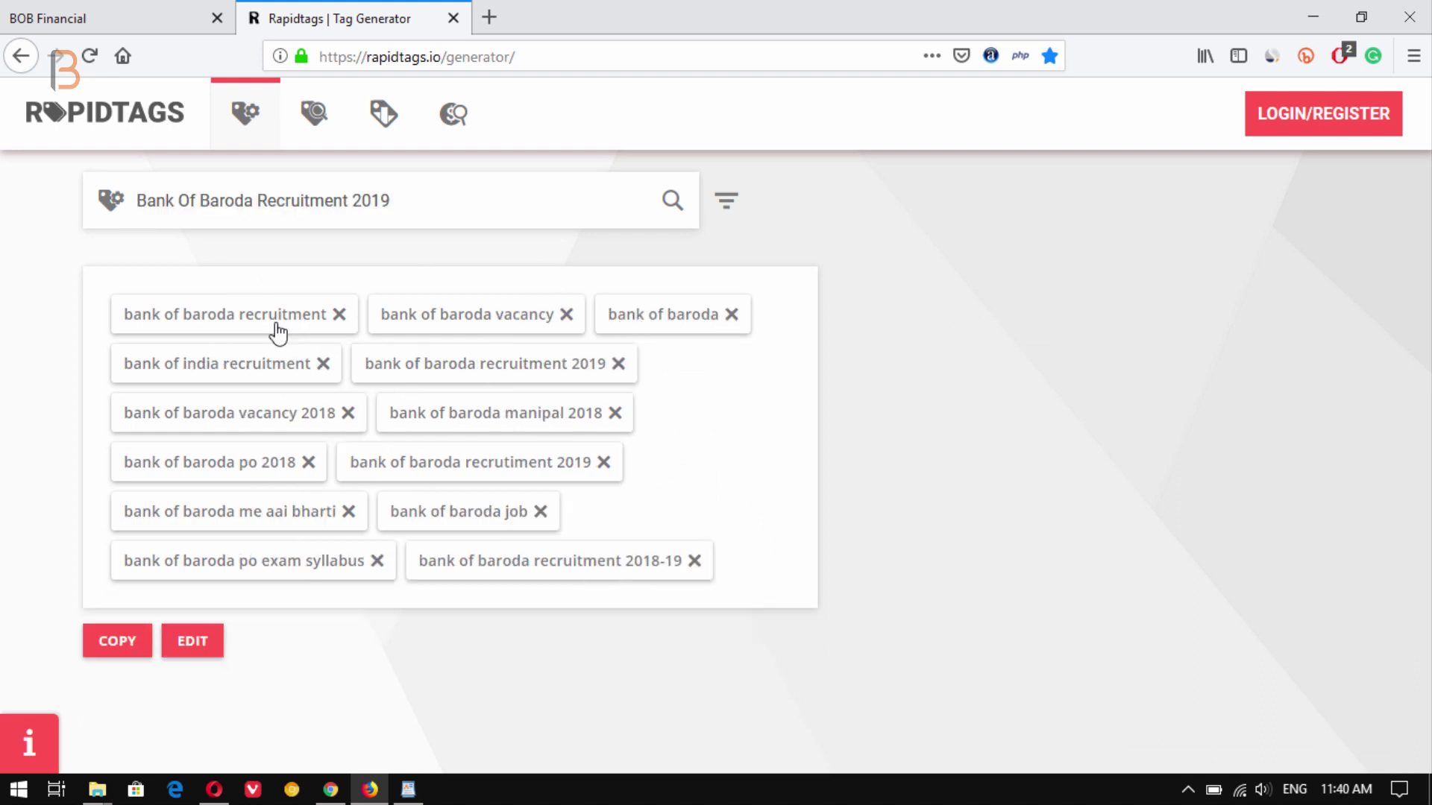
click(616, 413)
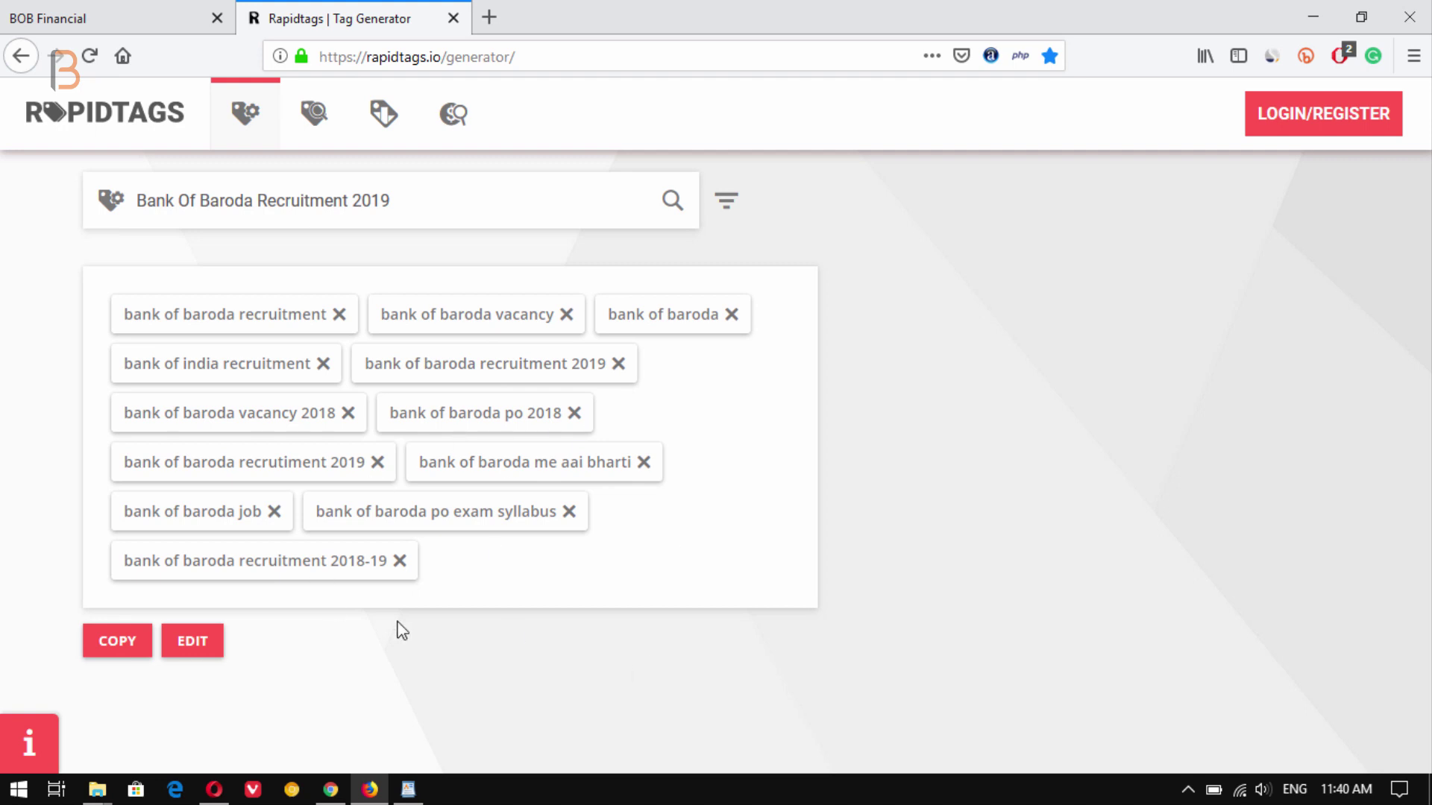
click(401, 561)
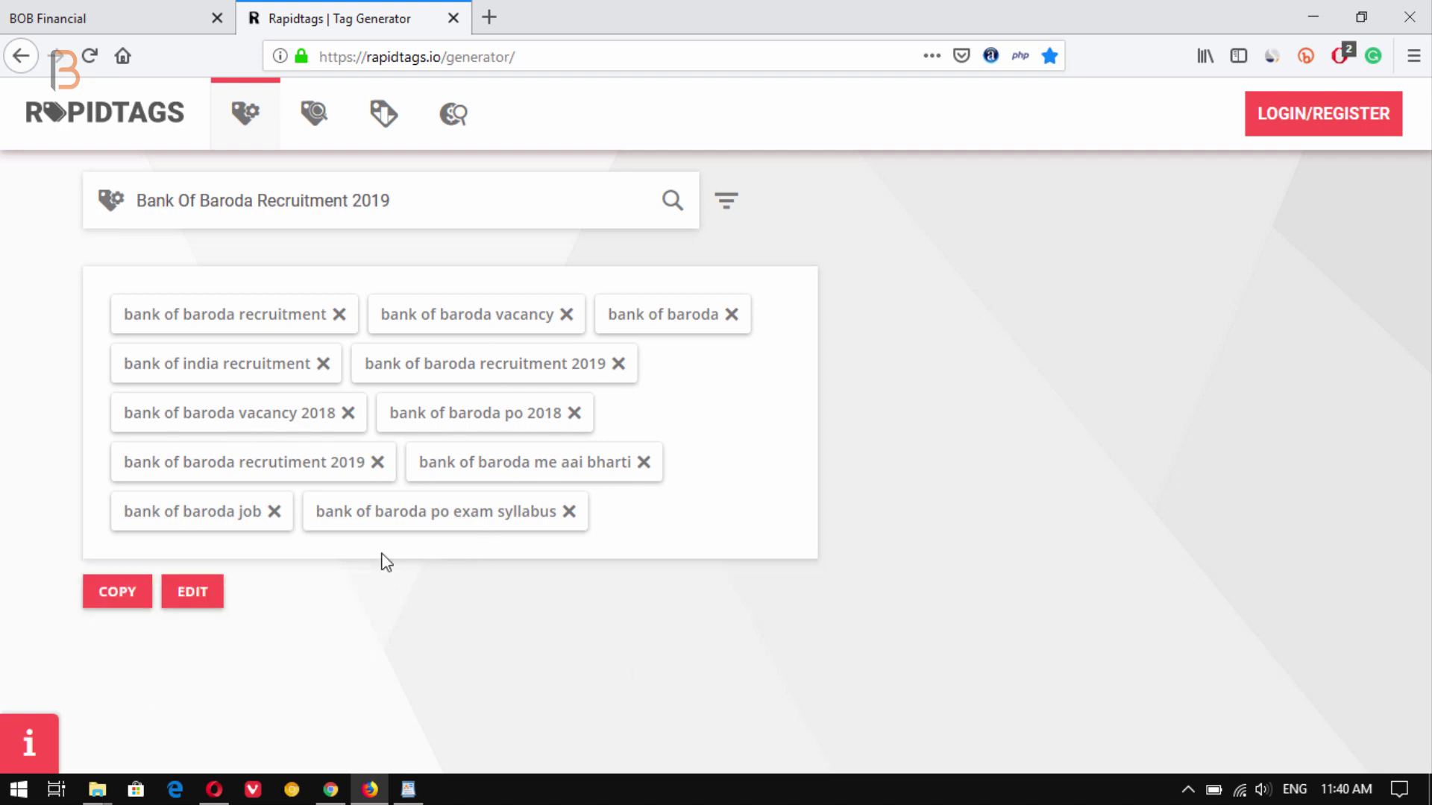
click(347, 412)
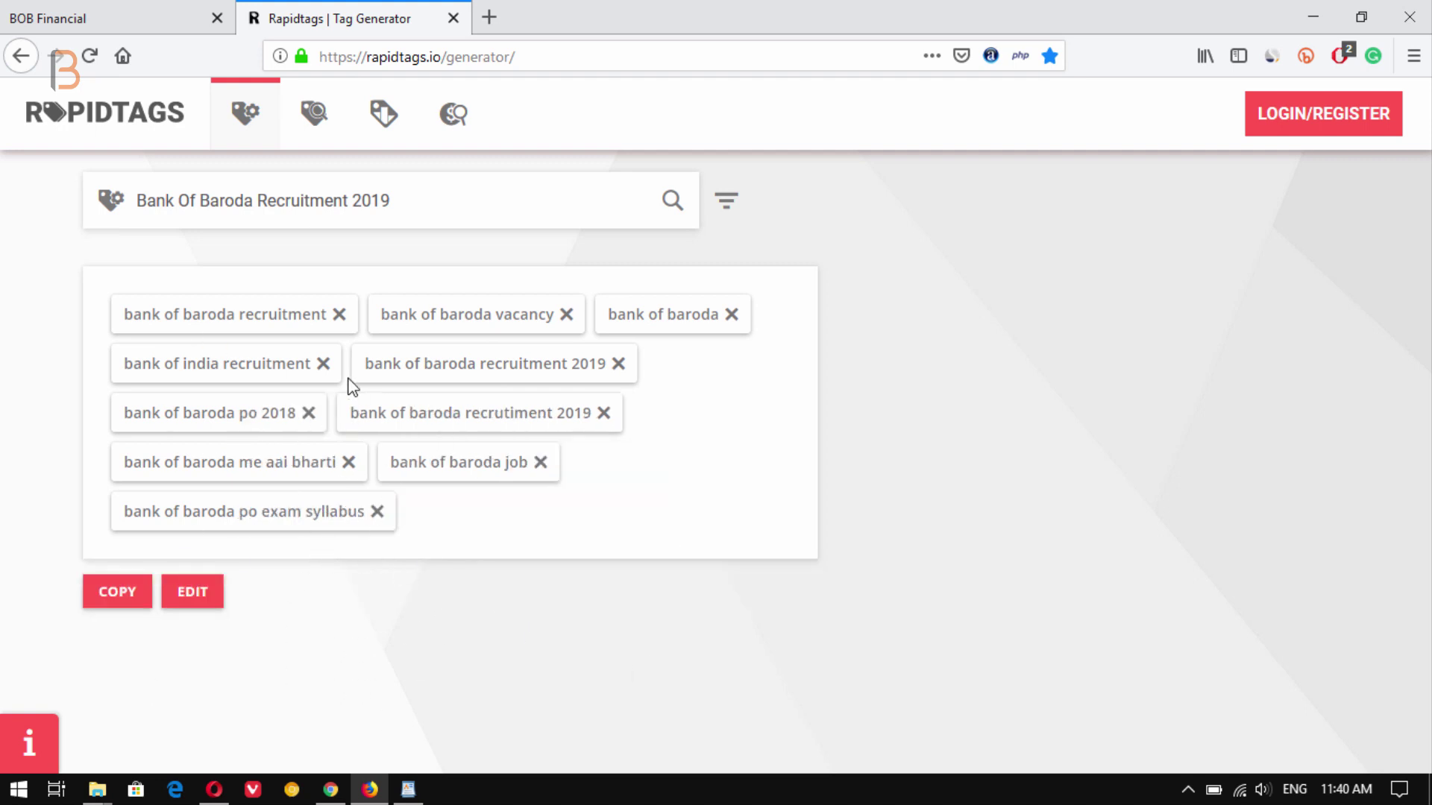
click(308, 414)
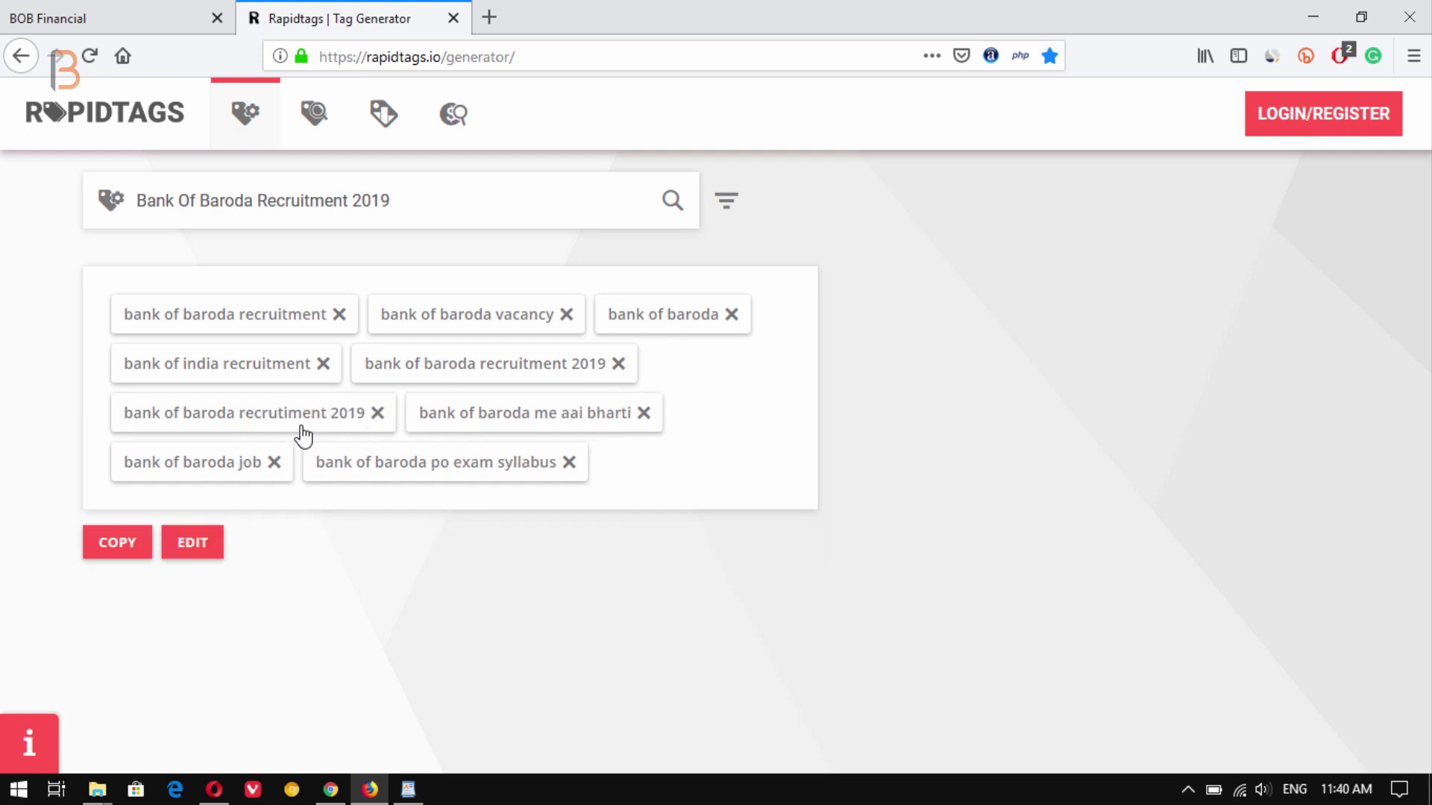
click(136, 565)
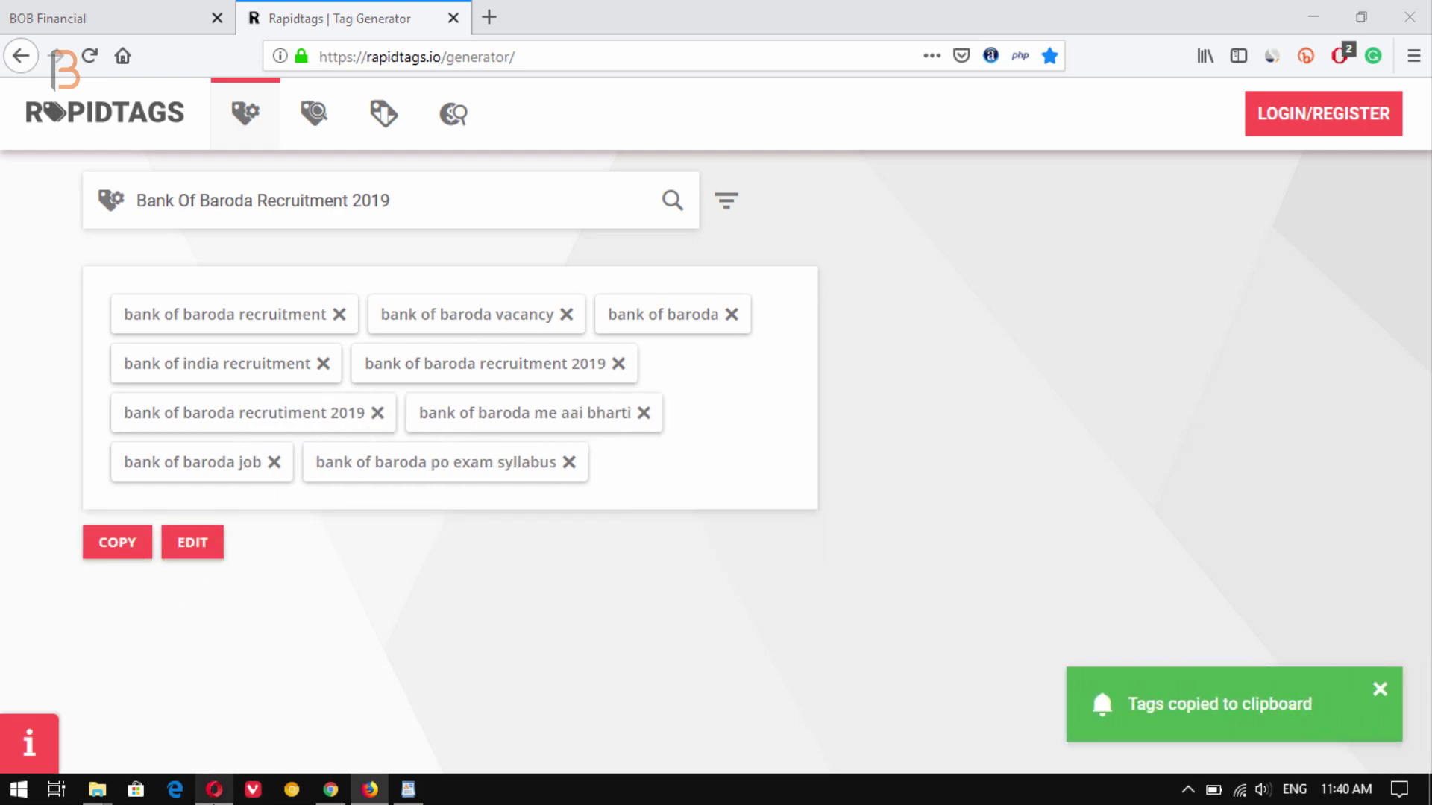
- Switch to Opera and add the copied Rapidtags list to the new post's tags
click(214, 790)
drag(1416, 256, 1416, 497)
click(1182, 431)
key(ctrl+v)
click(1333, 432)
scroll(1124, 458, down, 1)
scroll(1123, 457, down, 3)
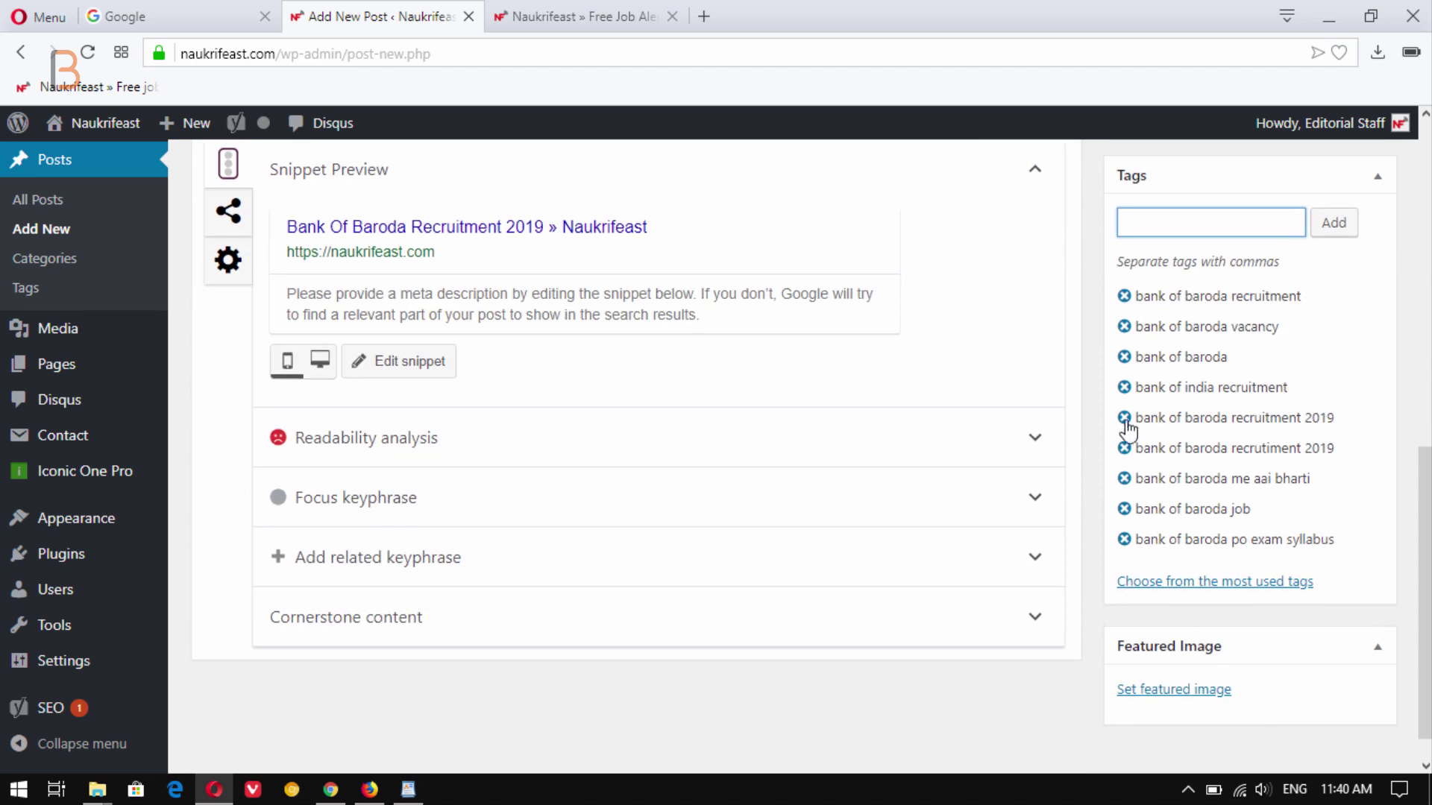
- Remove the post's bank of india recruitment tag and the bank of baroda tags recruitment 2019, recrutiment 2019, me aai bharti and job
click(1123, 418)
click(1123, 417)
click(1124, 417)
click(1124, 418)
click(1123, 417)
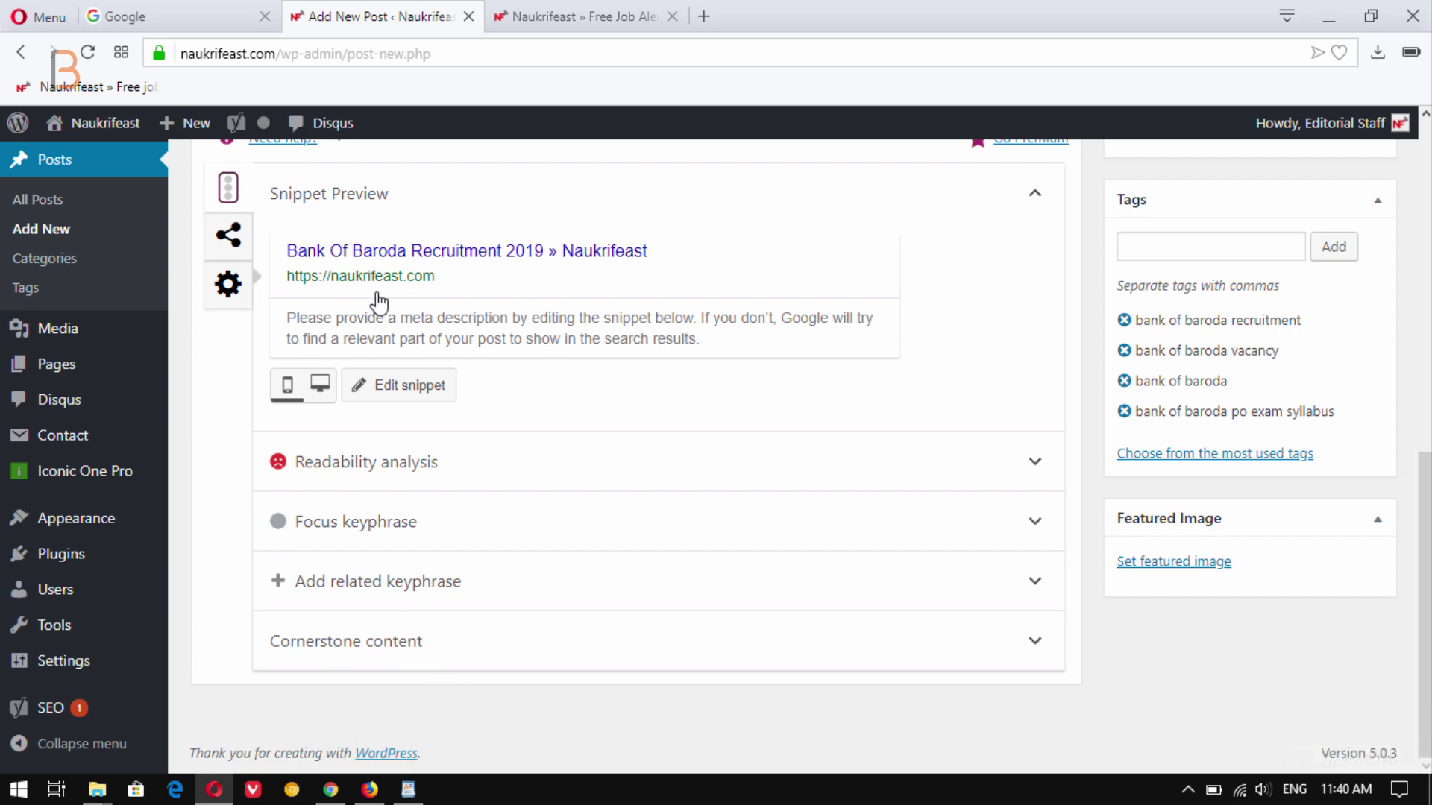
- Copy "Bank Of Baroda Recruitment" from the post title and enter it as the Yoast focus keyphrase
scroll(486, 297, up, 10)
click(447, 224)
click(497, 227)
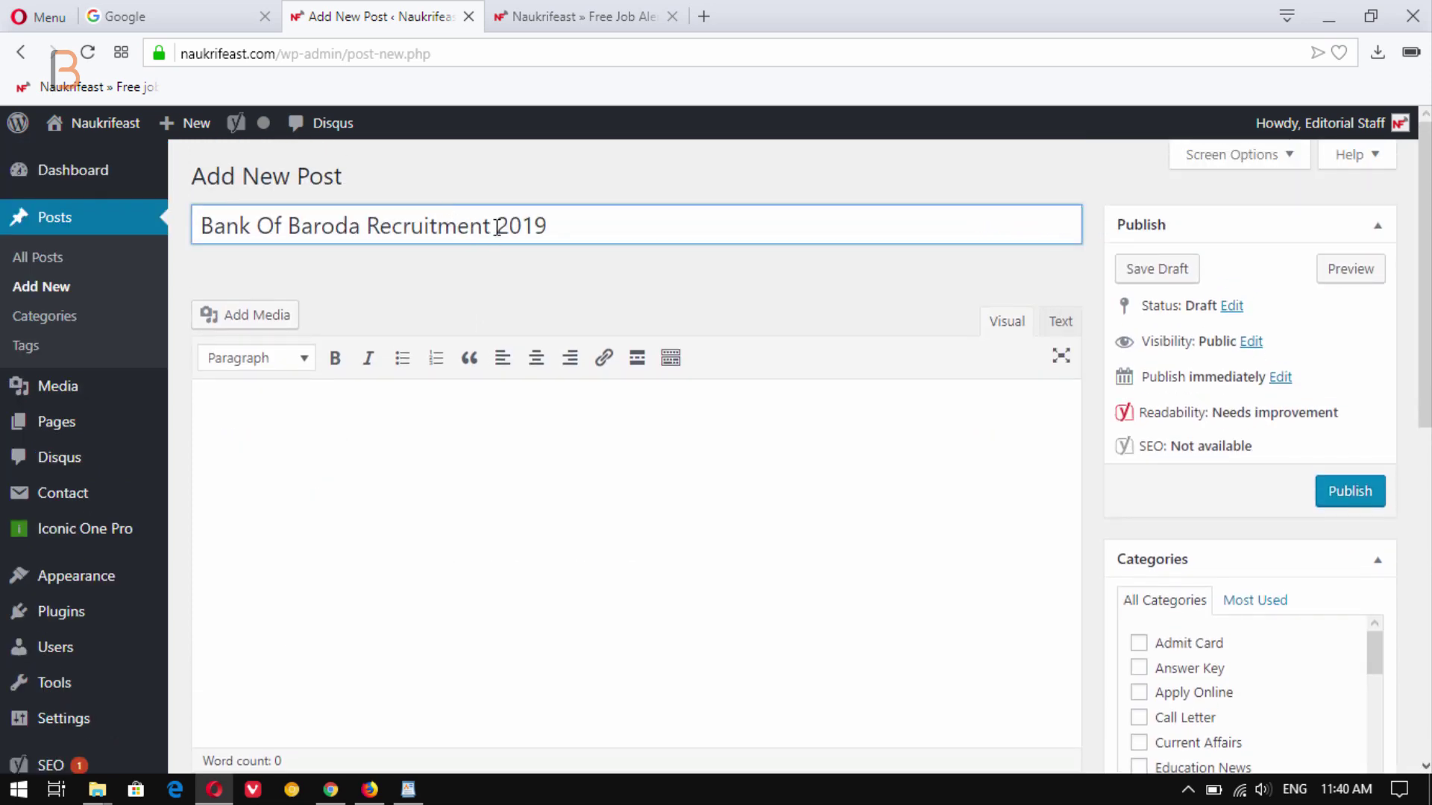
drag(497, 228, 193, 225)
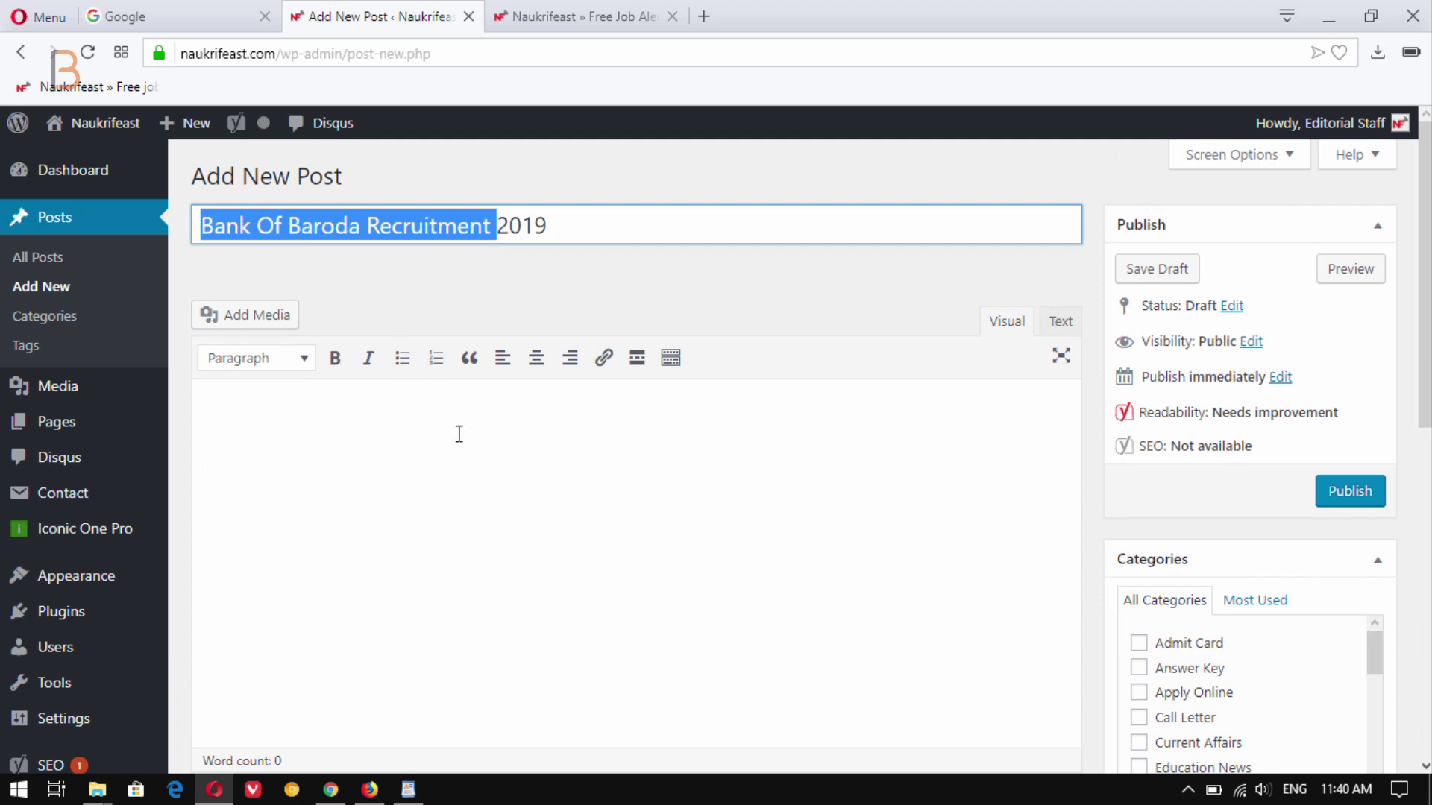
scroll(477, 485, down, 10)
click(368, 522)
click(374, 594)
key(ctrl+v)
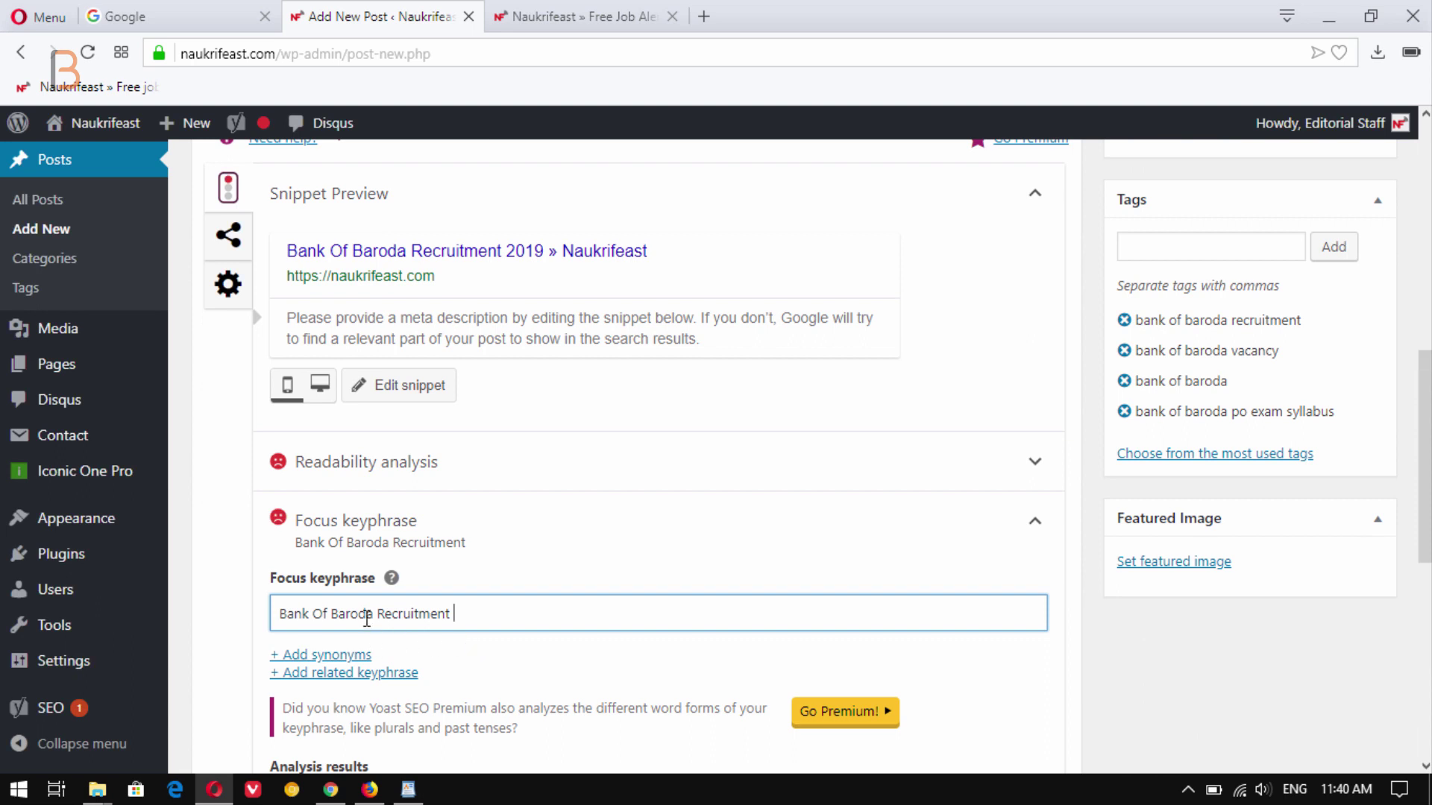
- Change the focus keyphrase to "BOB Recruitment 2019" and return to the start of the post editor
drag(373, 613, 211, 624)
mouse_move(101, 639)
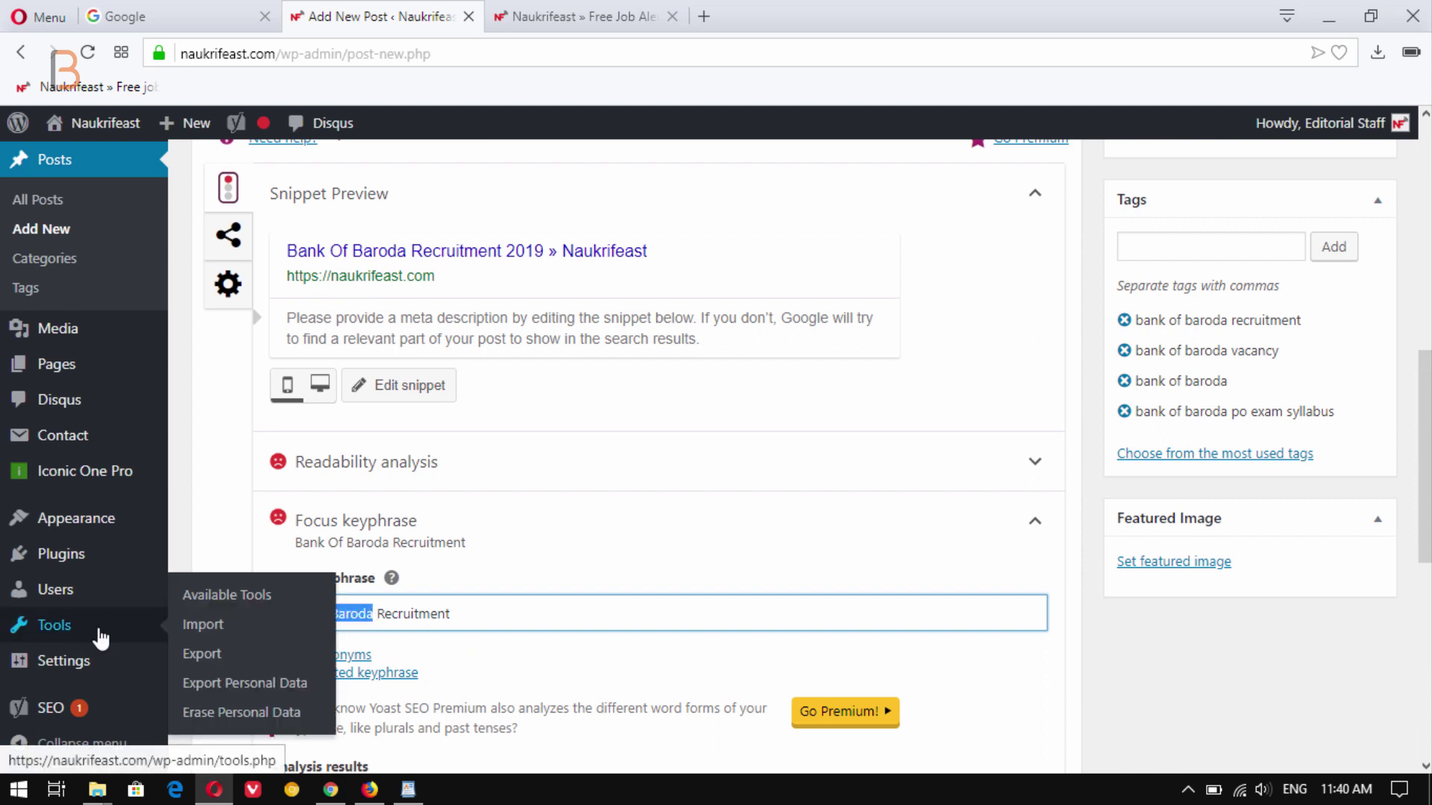
text(BOB)
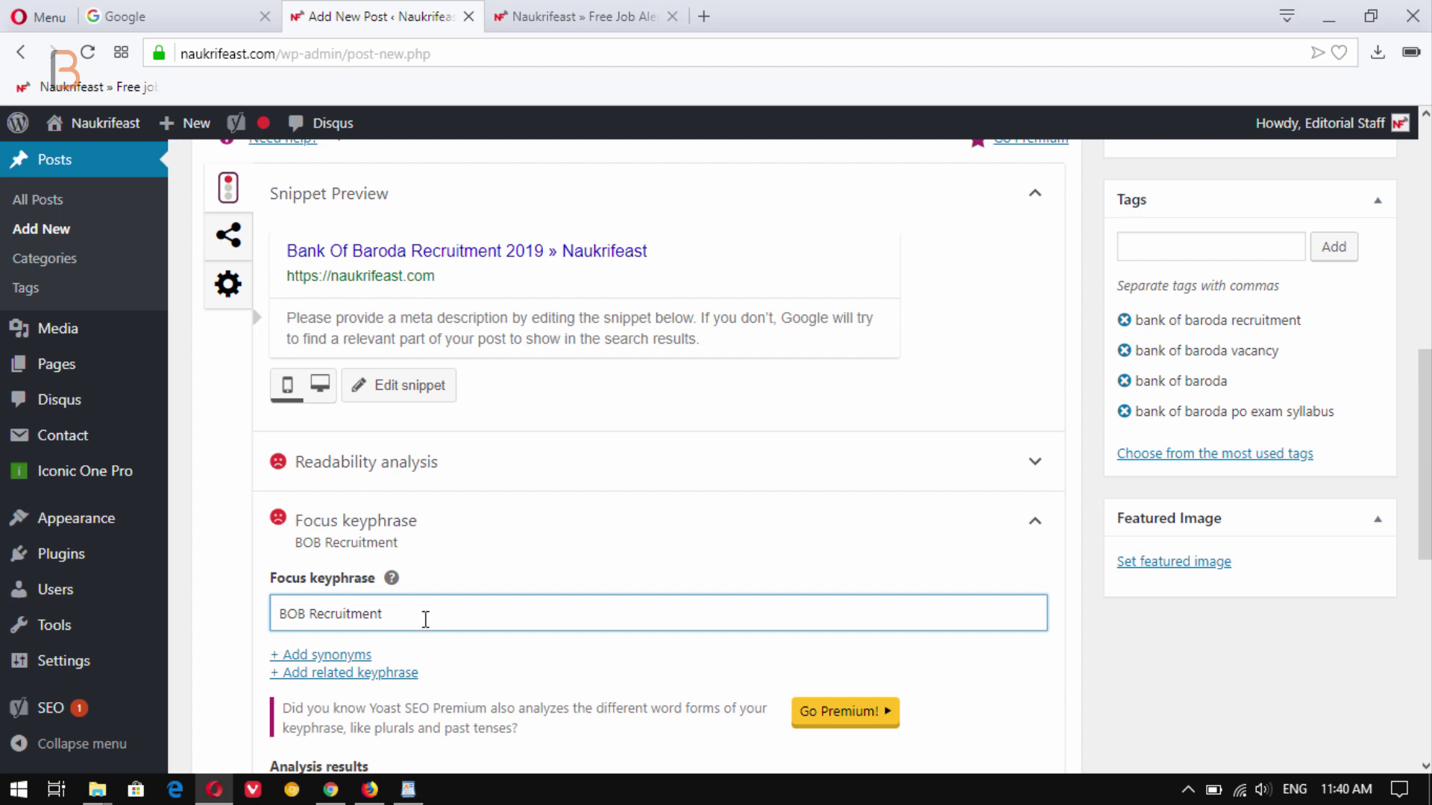
text(2019)
scroll(487, 618, up, 10)
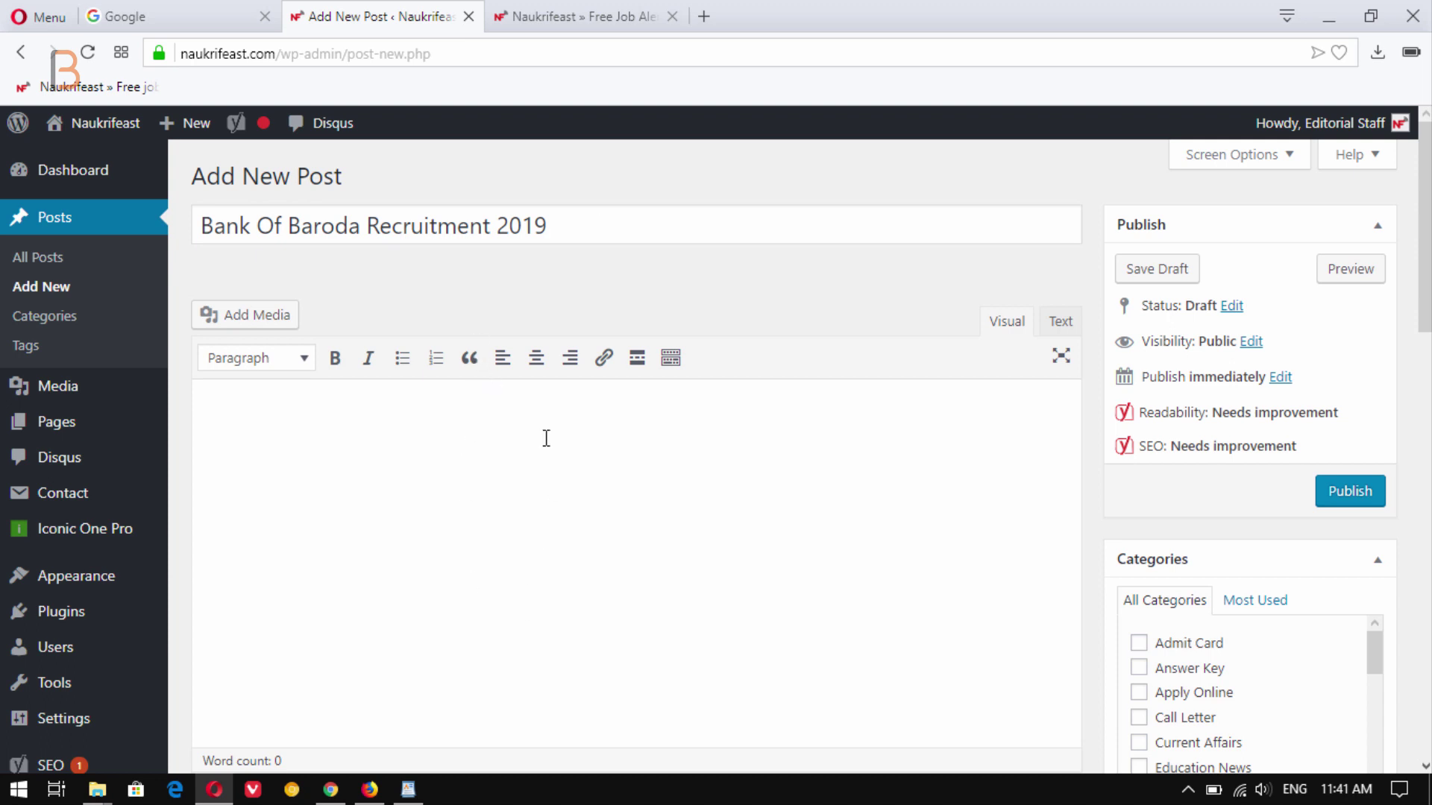
- Switch to Firefox, close the Rapidtags tab, and look through the BOB Financial Current Openings page
click(369, 789)
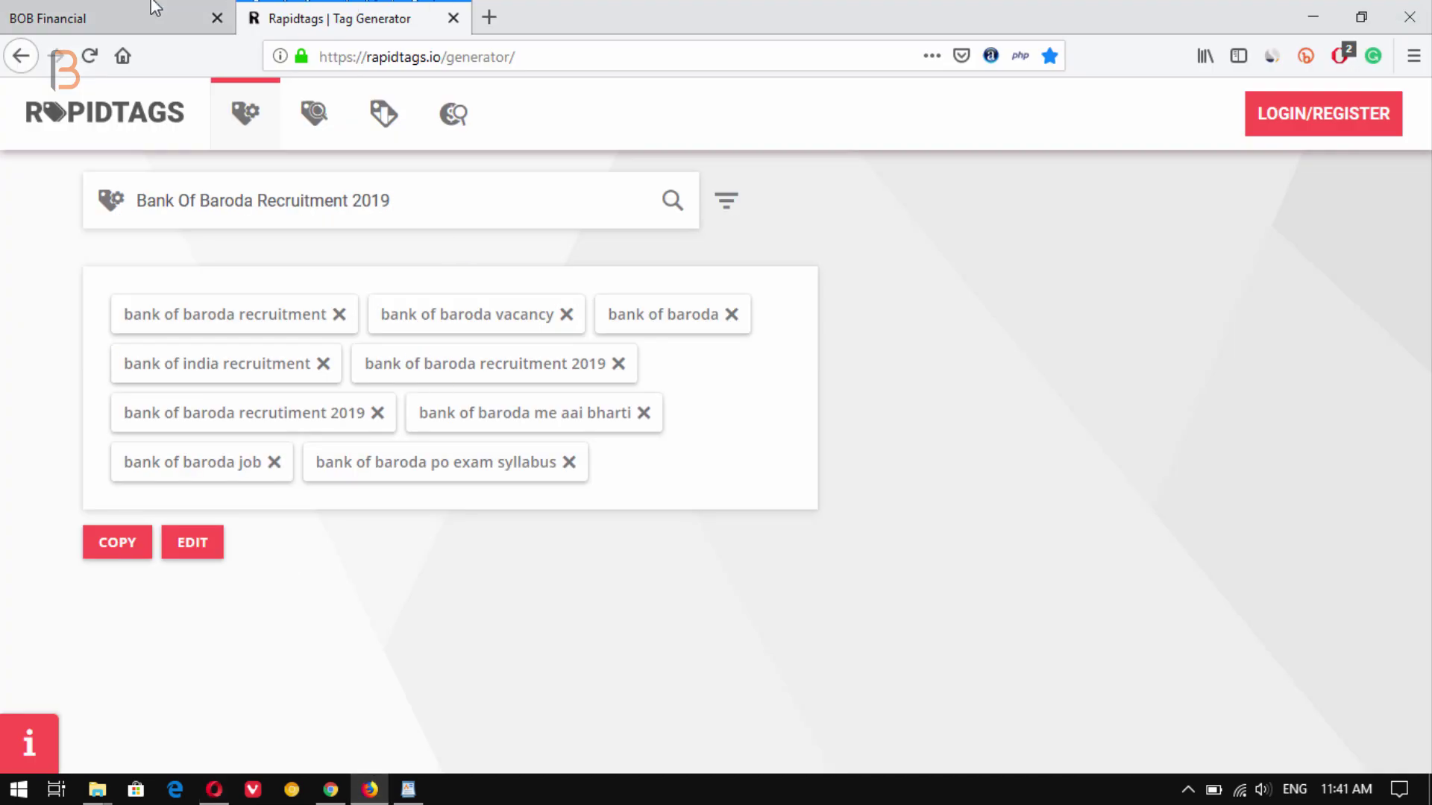
click(190, 10)
click(453, 18)
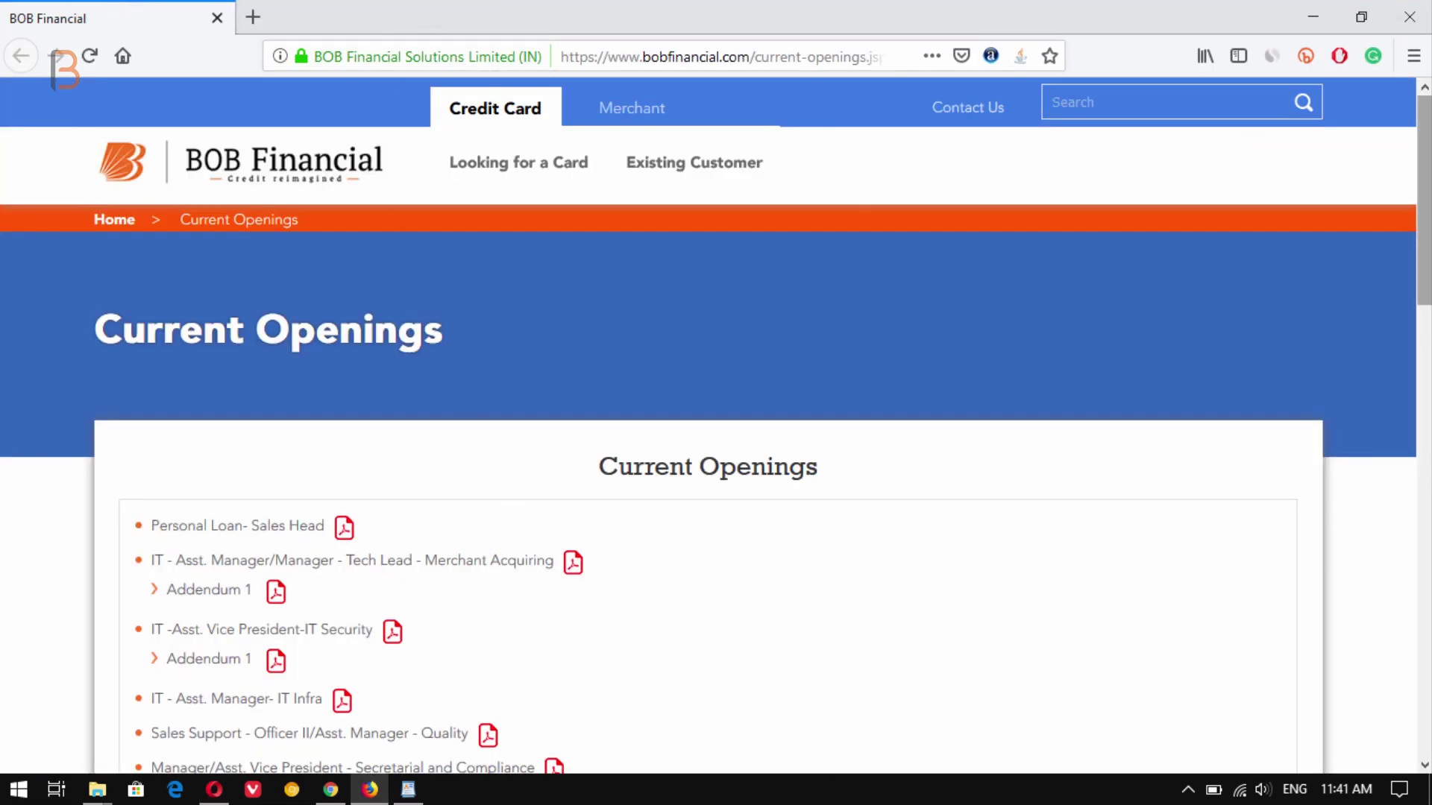
scroll(1424, 201, down, 10)
scroll(509, 540, down, 5)
scroll(509, 539, up, 15)
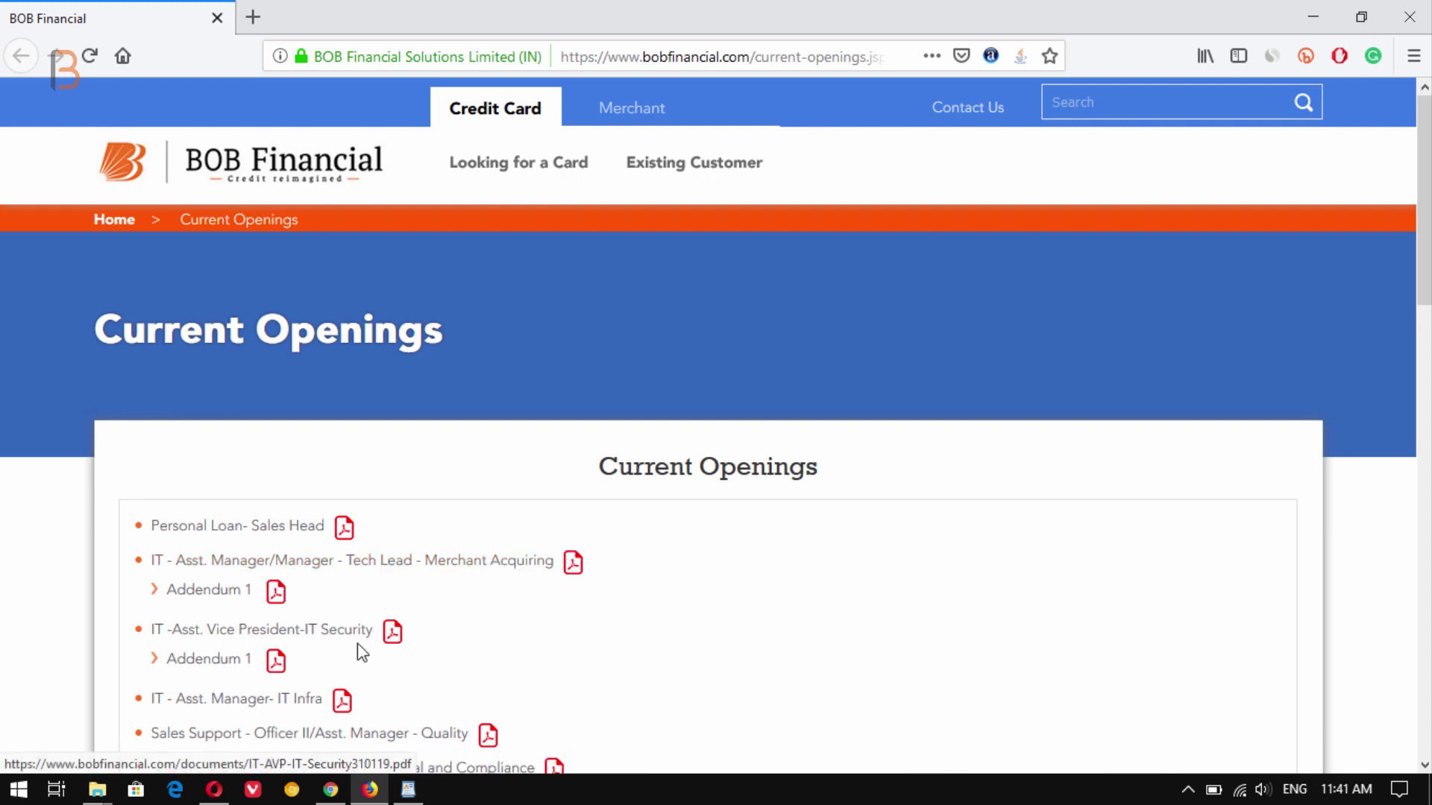
- Switch to Opera and review the focus keyphrase analysis results of the new post
click(223, 787)
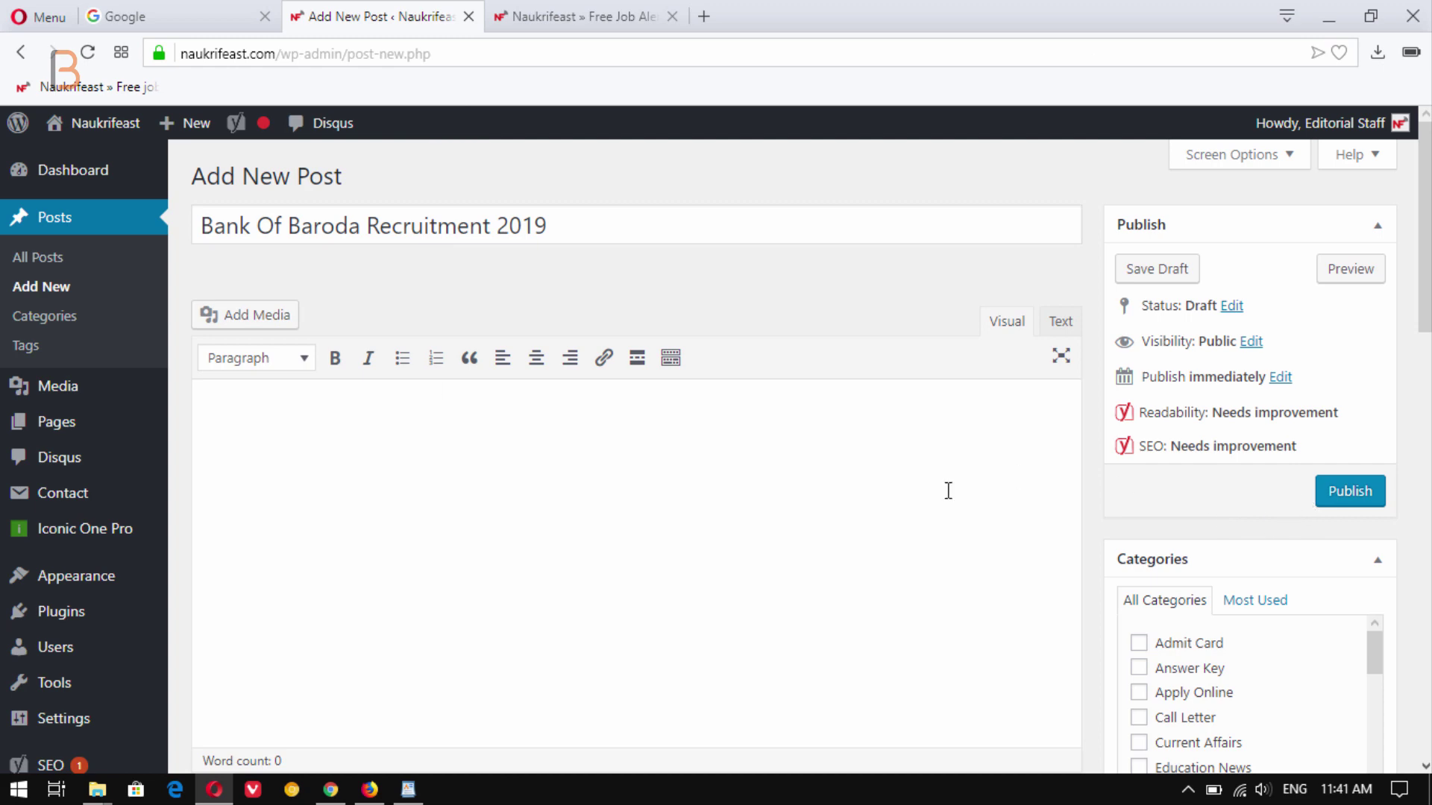
scroll(983, 569, down, 12)
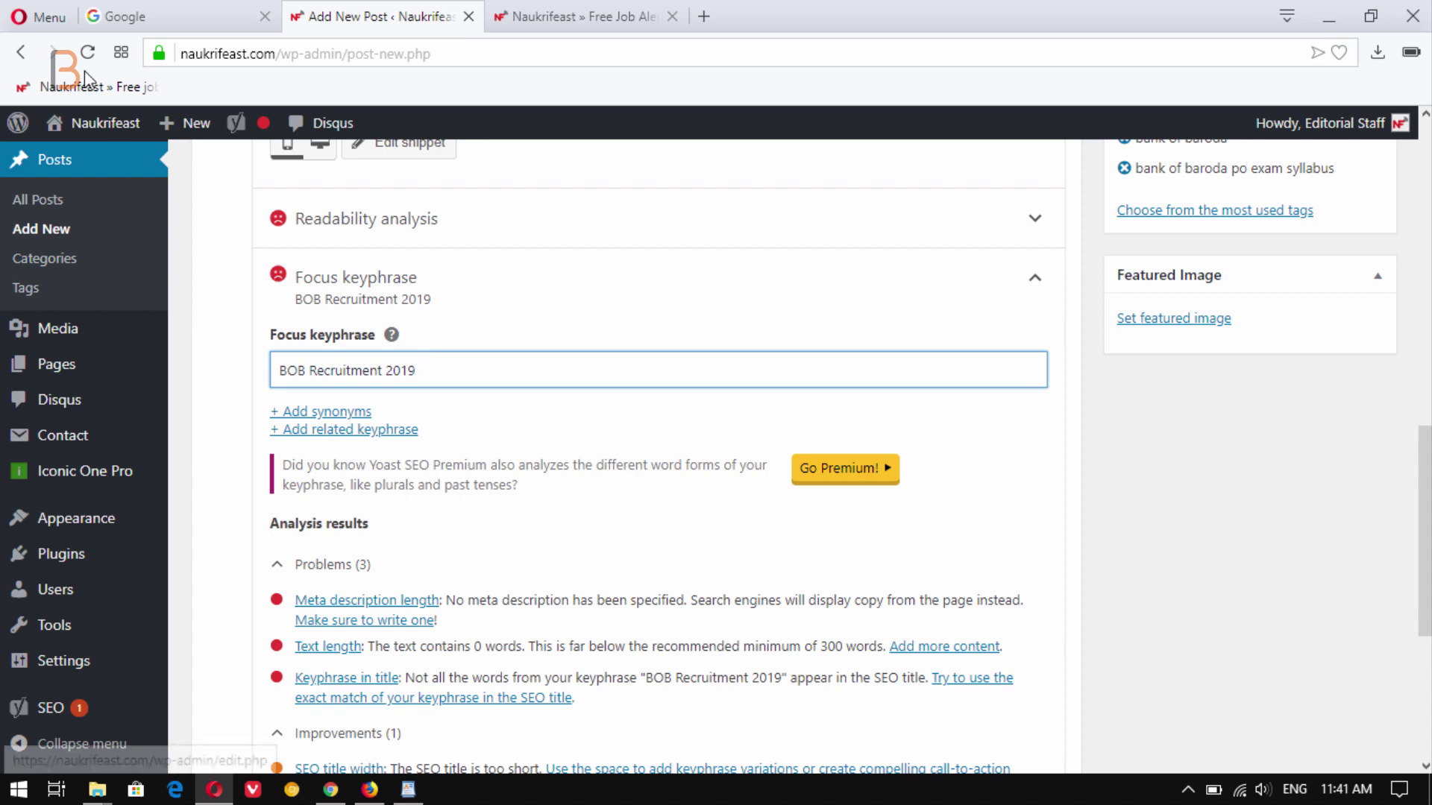
scroll(523, 274, up, 10)
scroll(523, 275, up, 2)
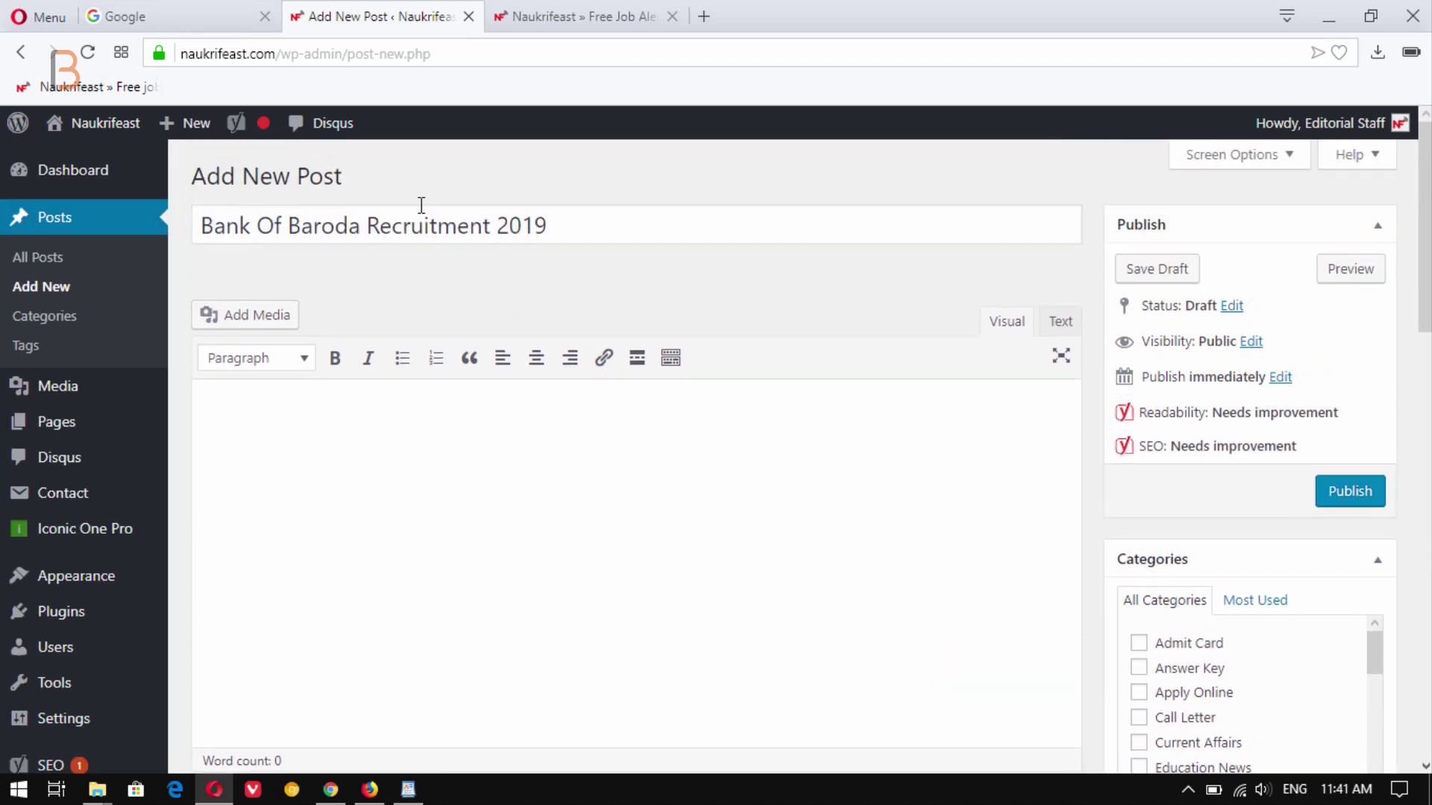
- Copy the focus keyphrase "BOB Recruitment 2019" and search Google Images for it
scroll(473, 227, down, 13)
drag(424, 284, 249, 310)
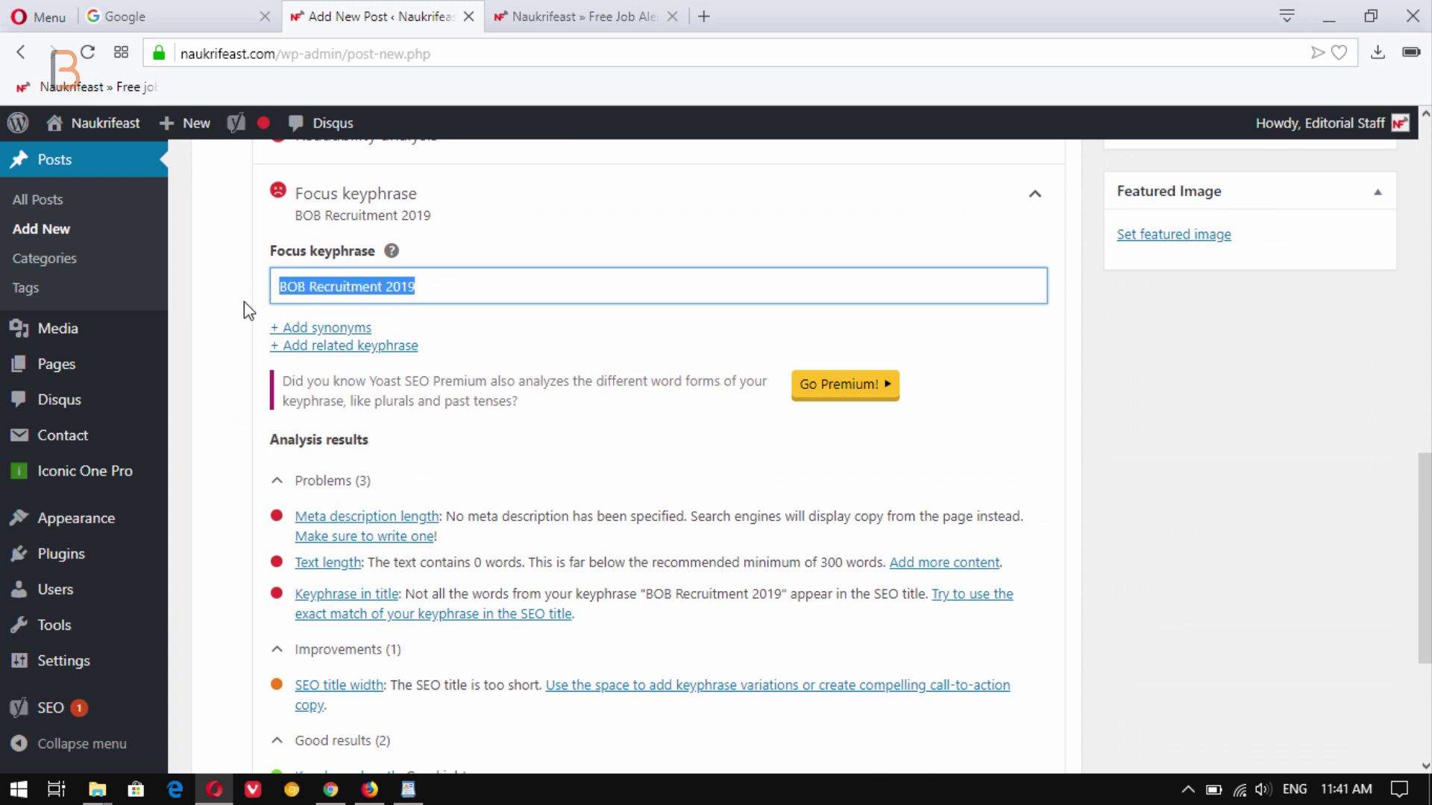
click(153, 3)
click(476, 460)
key(ctrl+v)
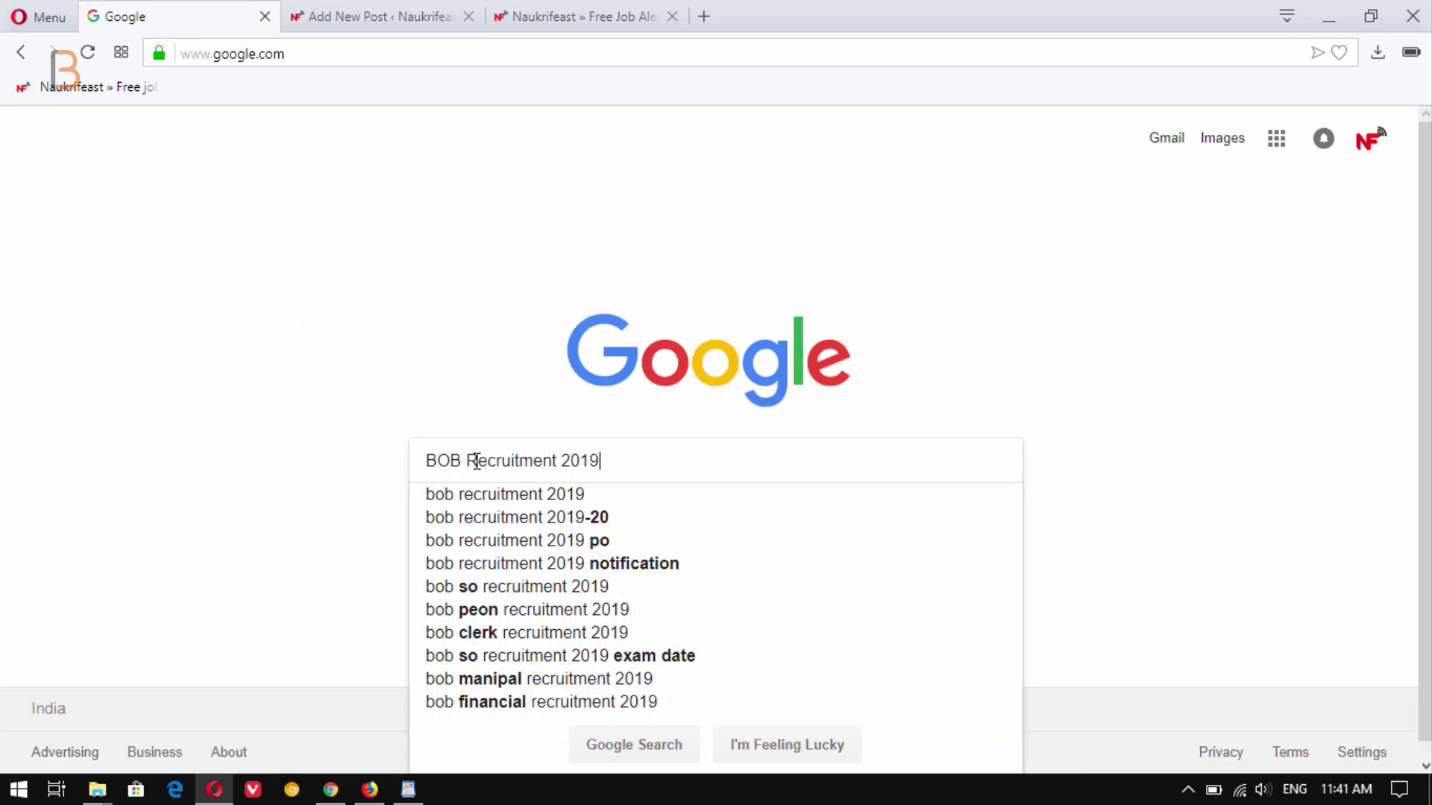
key(Return)
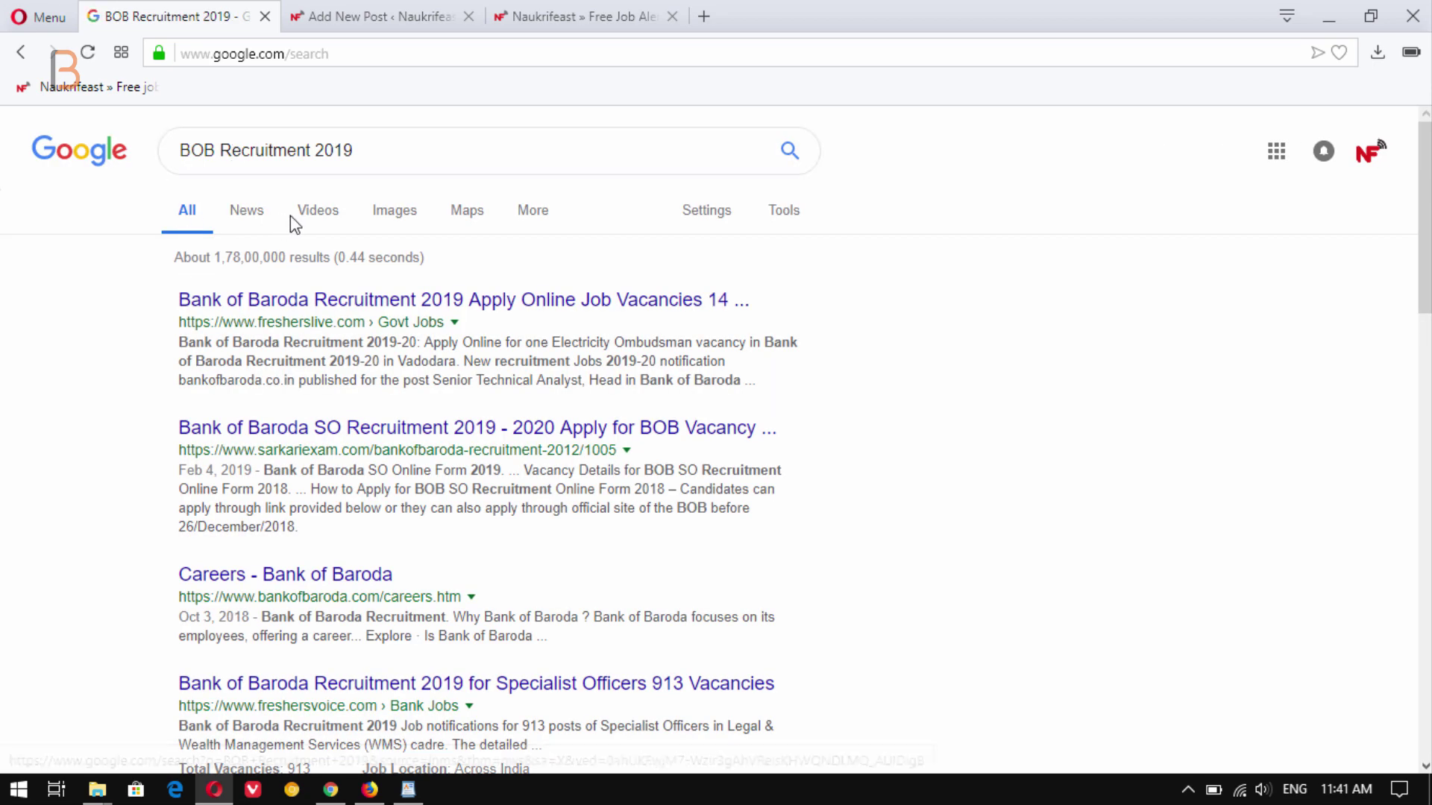
click(409, 213)
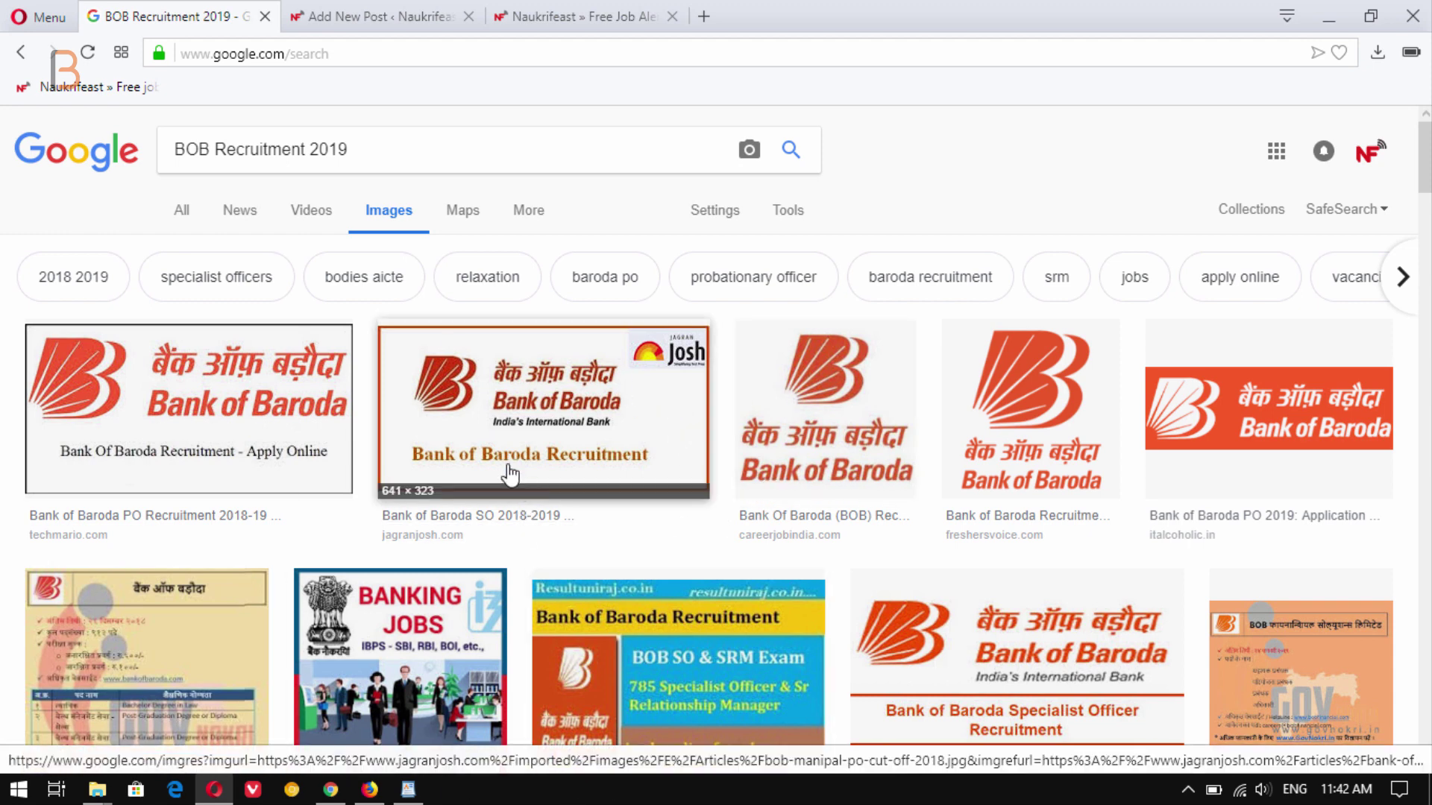
- Browse the image results and save the red Catch News Bank of Baroda logo to Downloads as Bank-of-Baroda_134721_730x419-m.jpg
scroll(461, 492, down, 4)
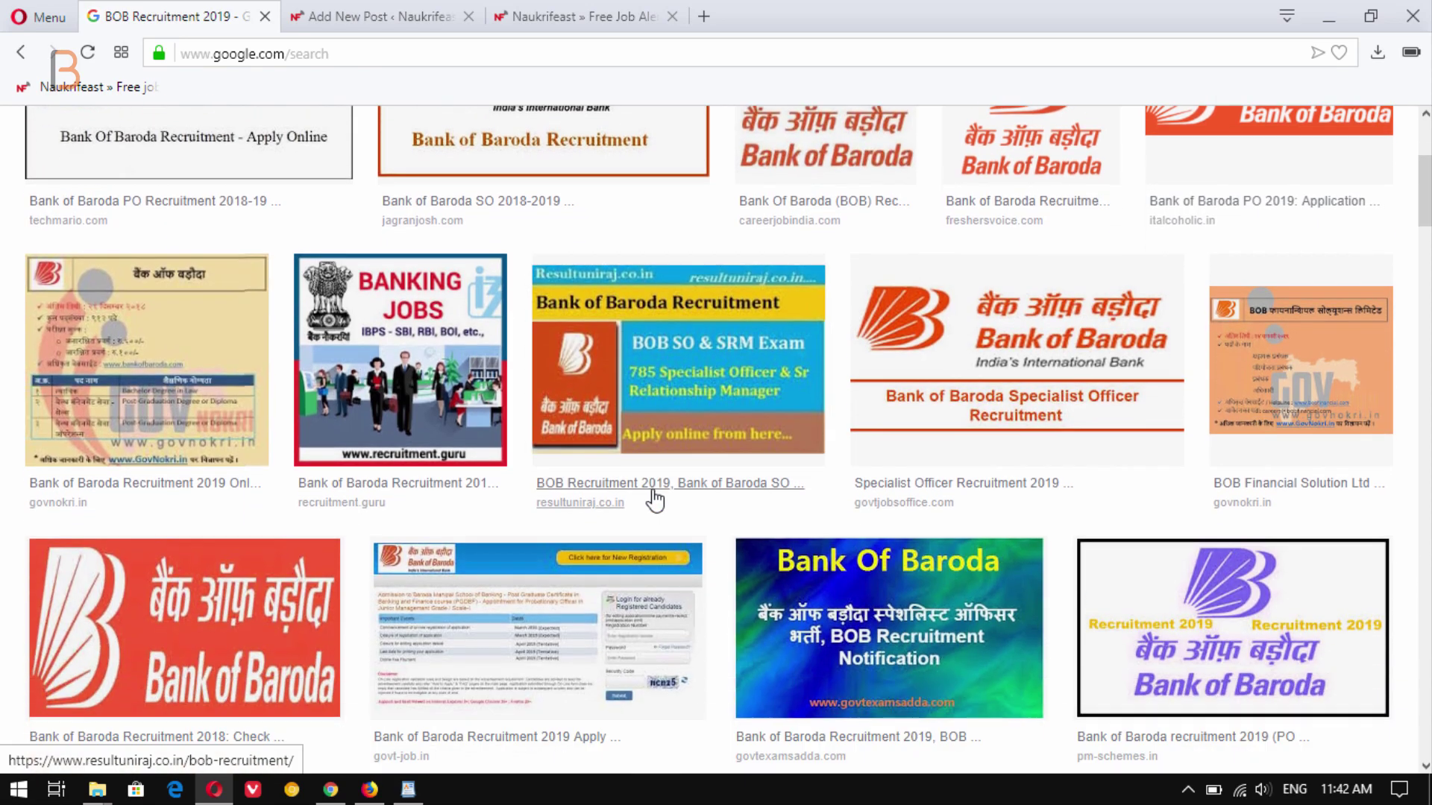
scroll(649, 495, up, 4)
scroll(662, 510, down, 8)
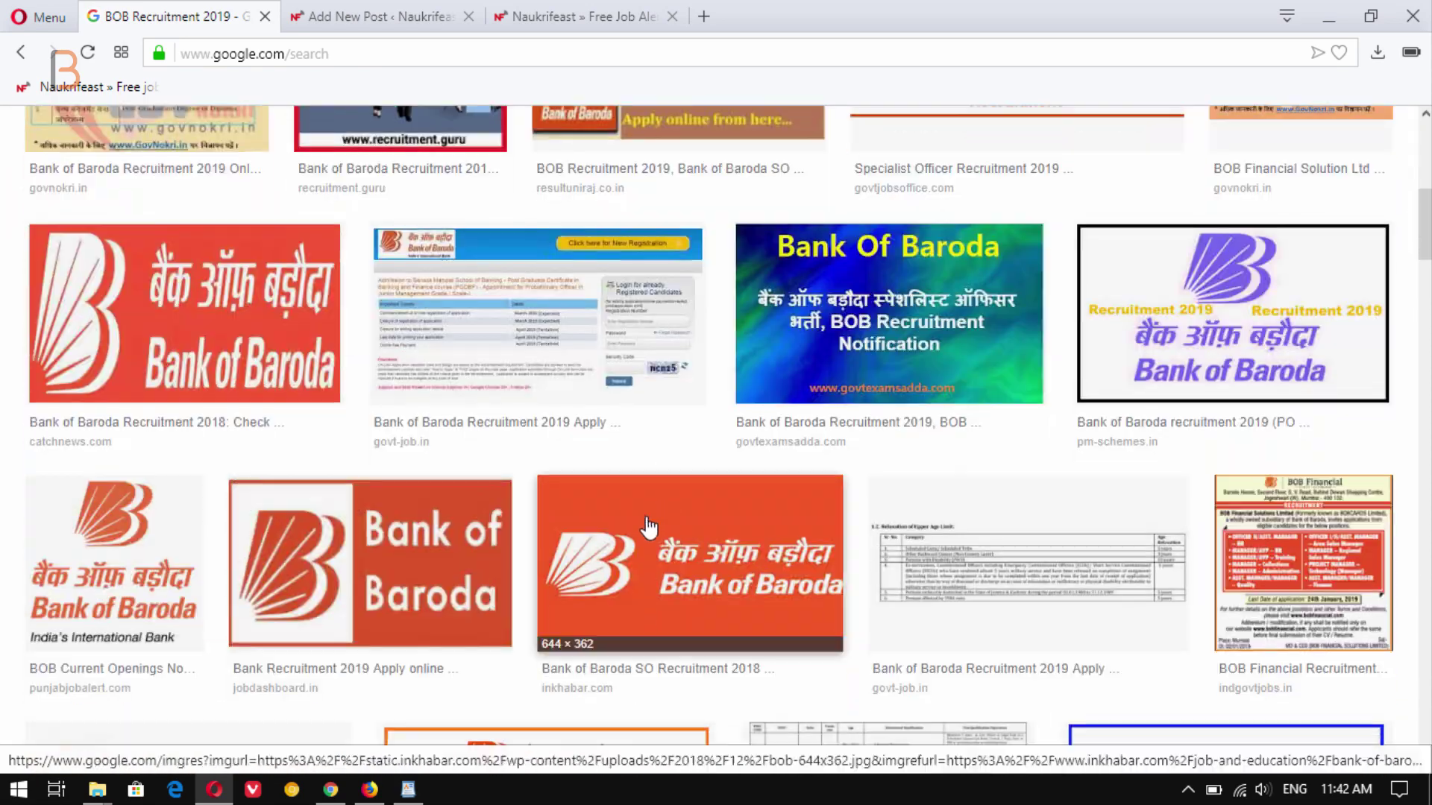
click(197, 342)
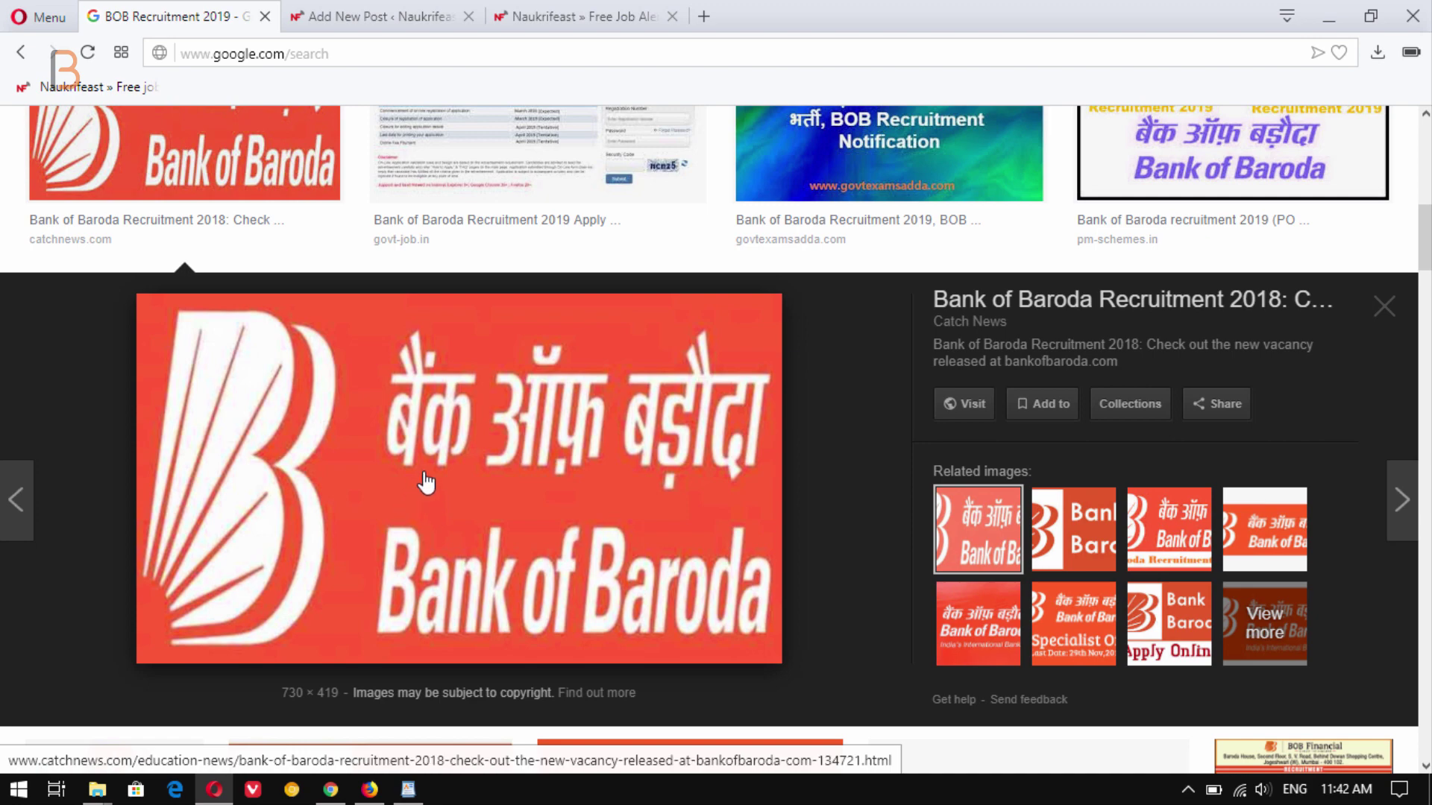
right_click(396, 504)
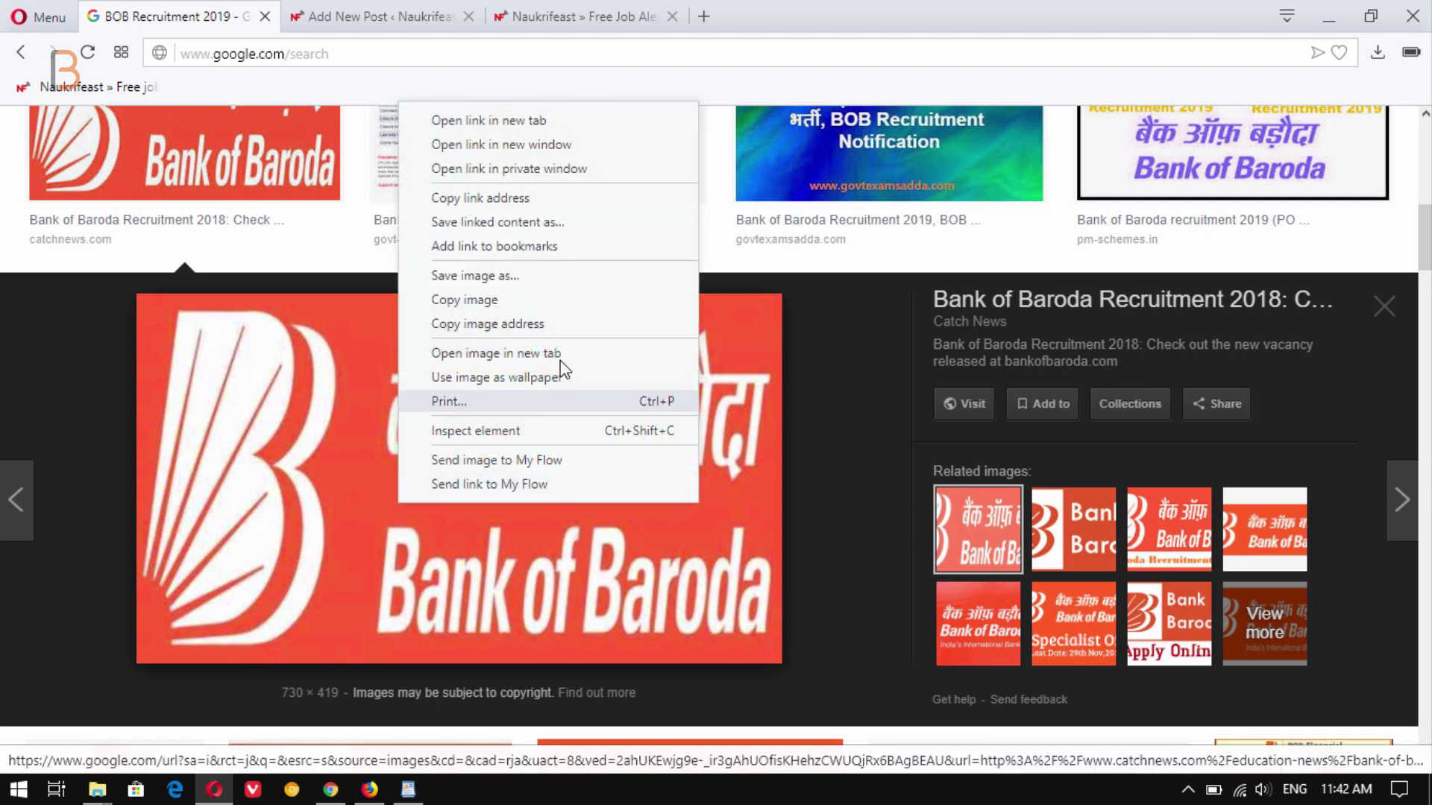
click(502, 277)
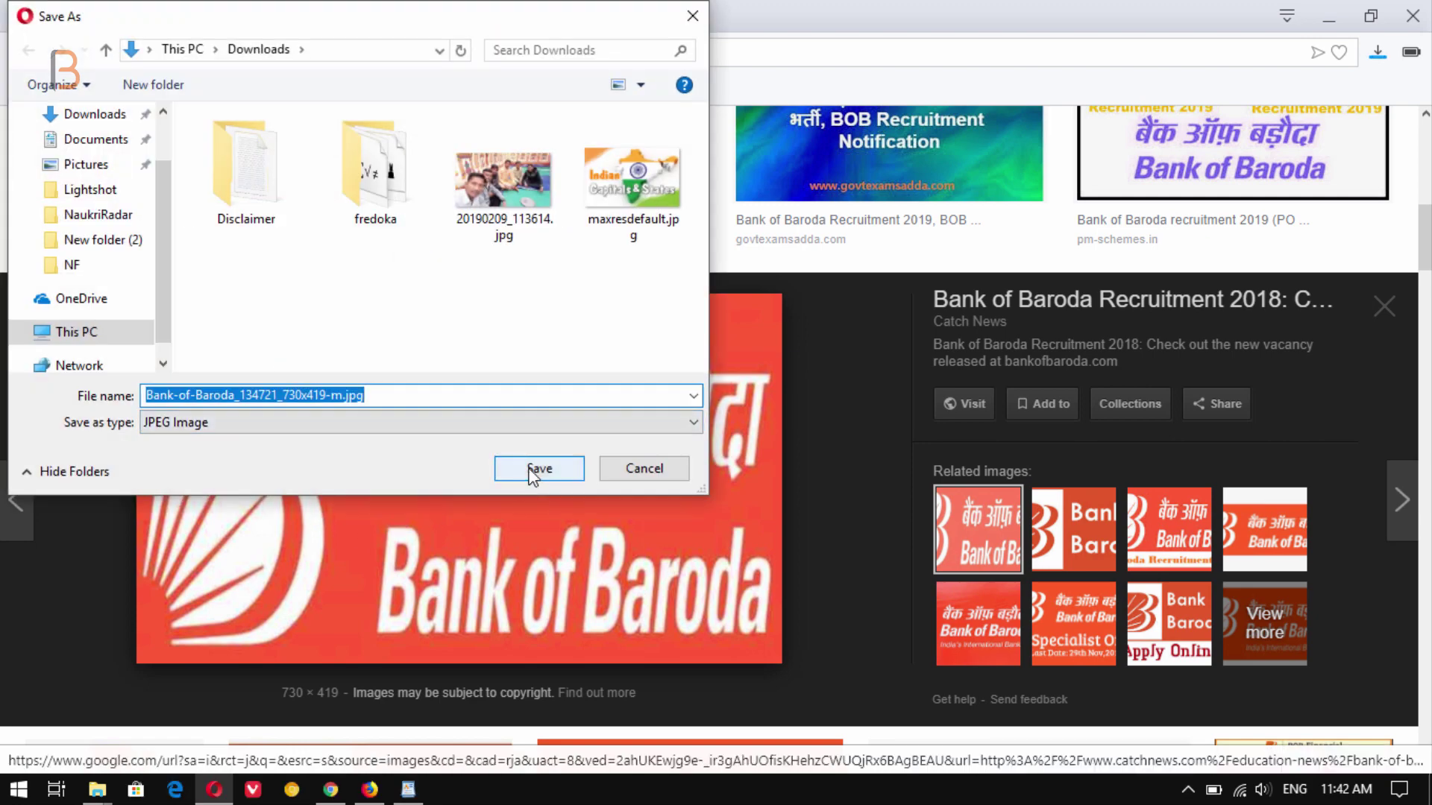
click(538, 470)
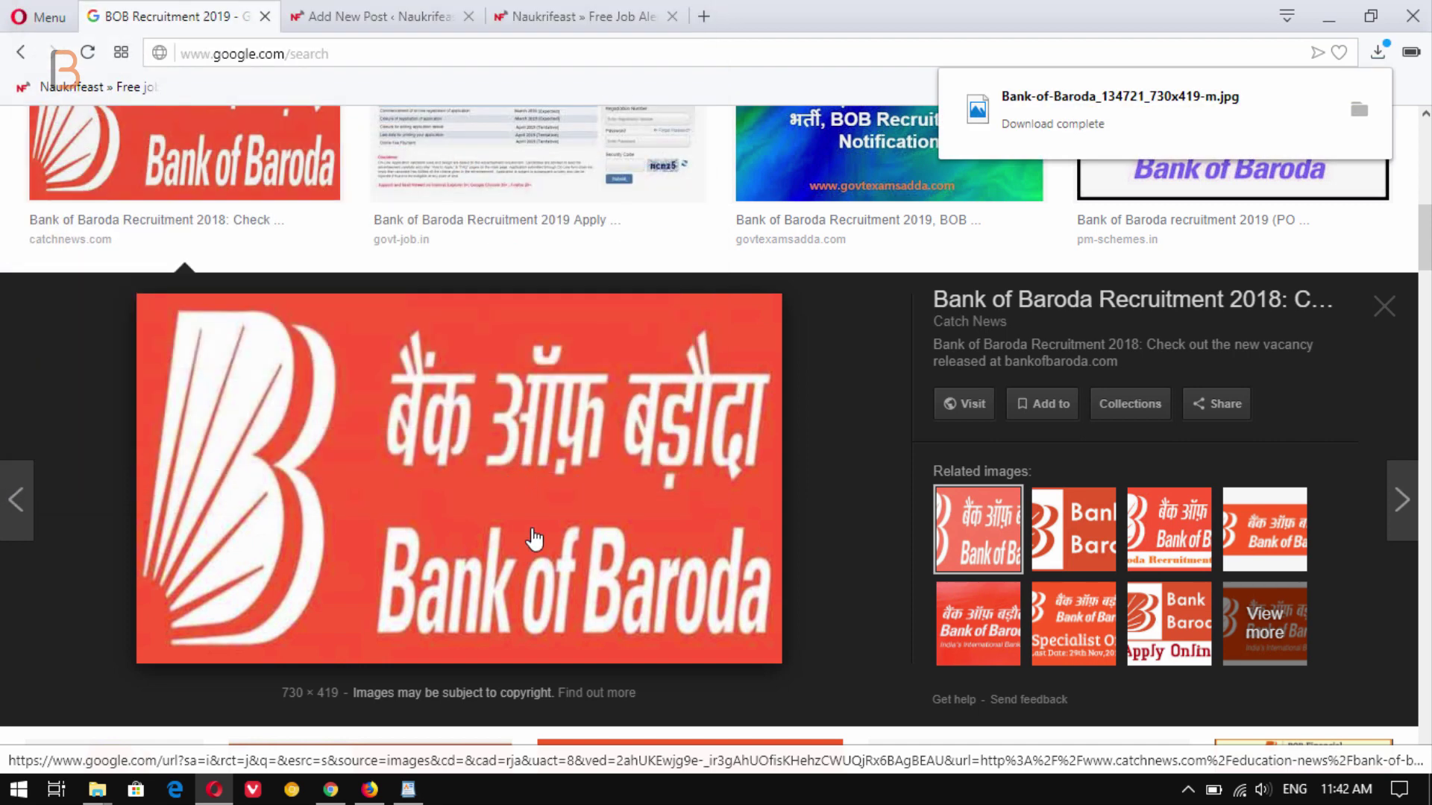
scroll(545, 537, up, 1)
scroll(555, 537, up, 10)
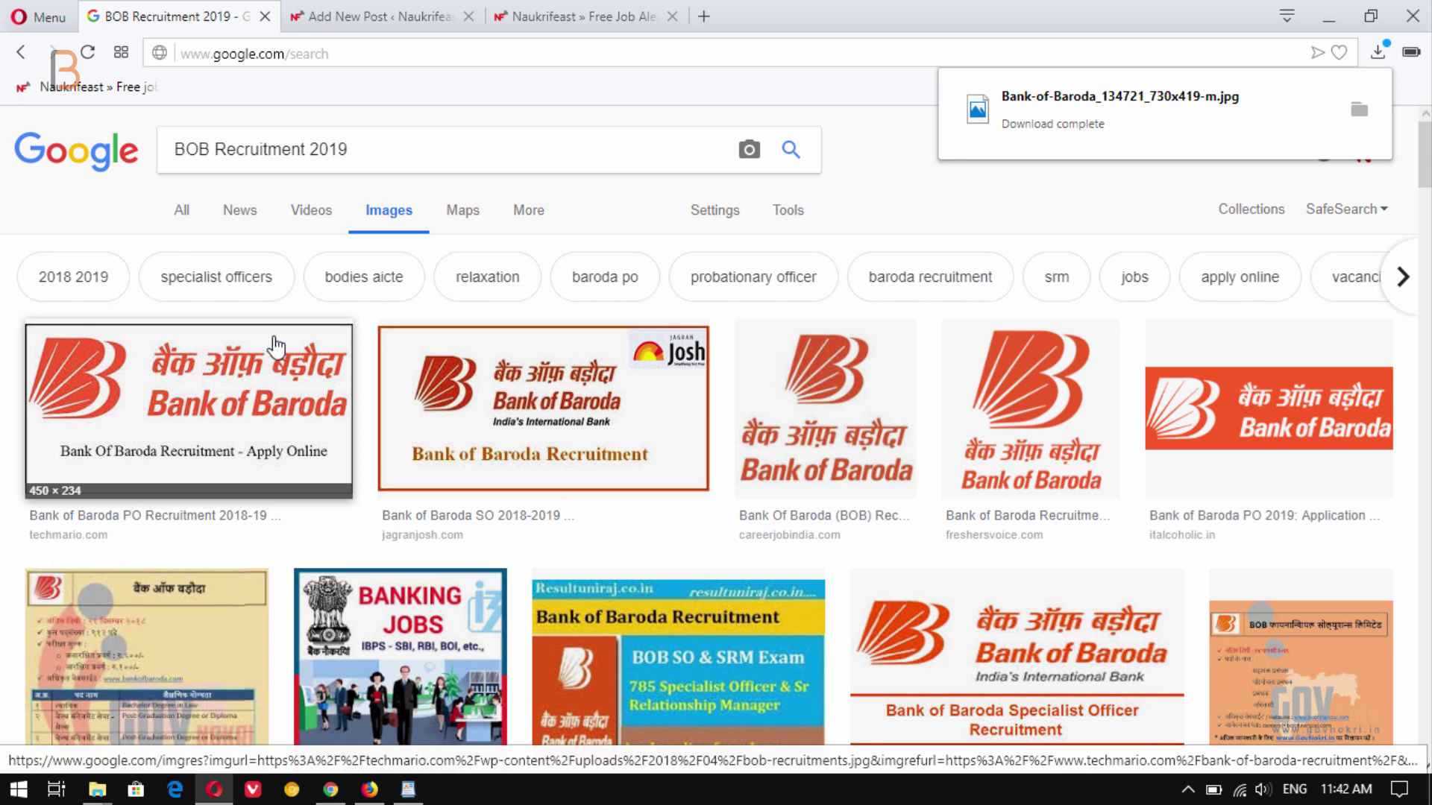
- Upload Bank-of-Baroda_134721_730x419-m.jpg from Downloads to the media library as the new post's featured image candidate
click(328, 9)
scroll(1232, 404, up, 3)
click(1203, 447)
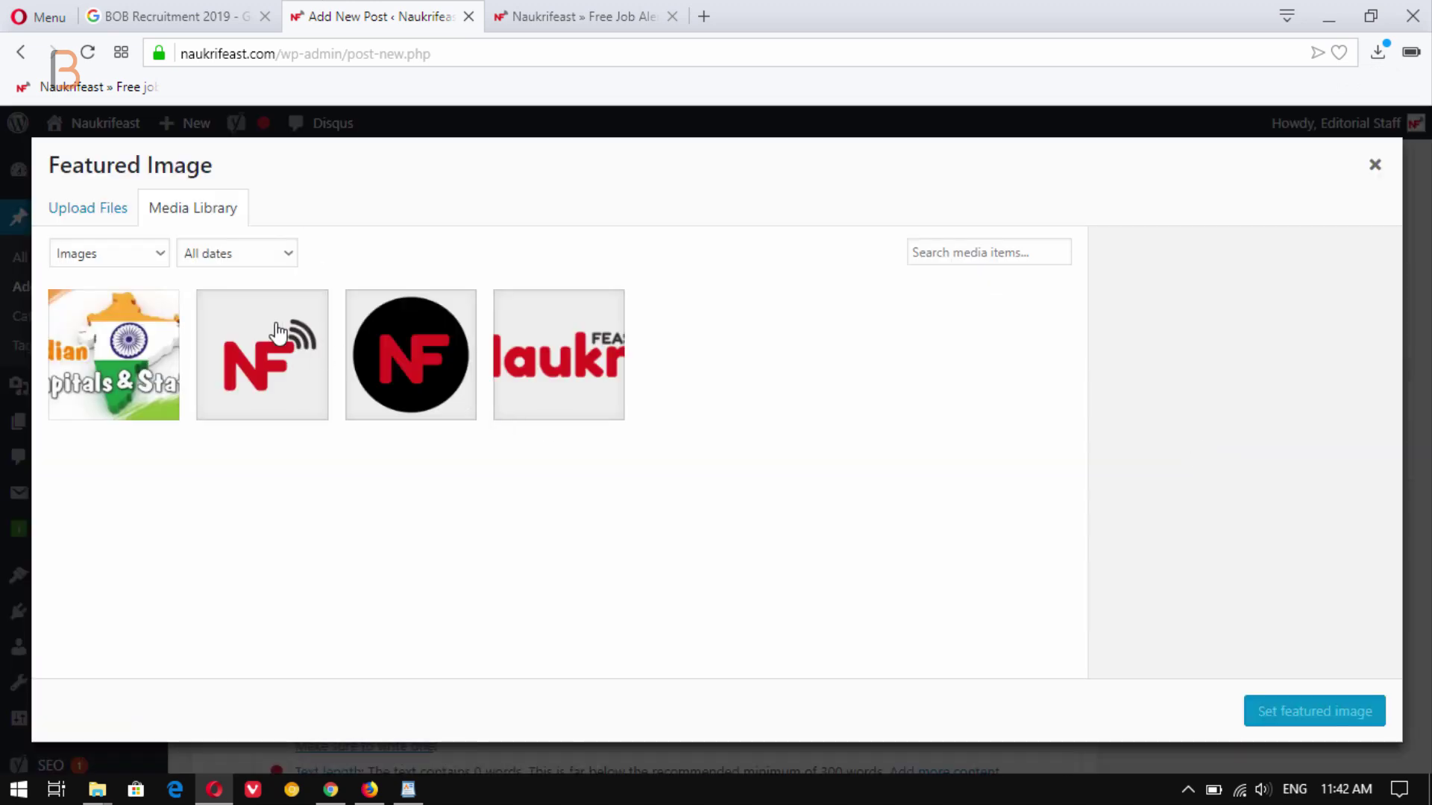
click(100, 213)
click(699, 489)
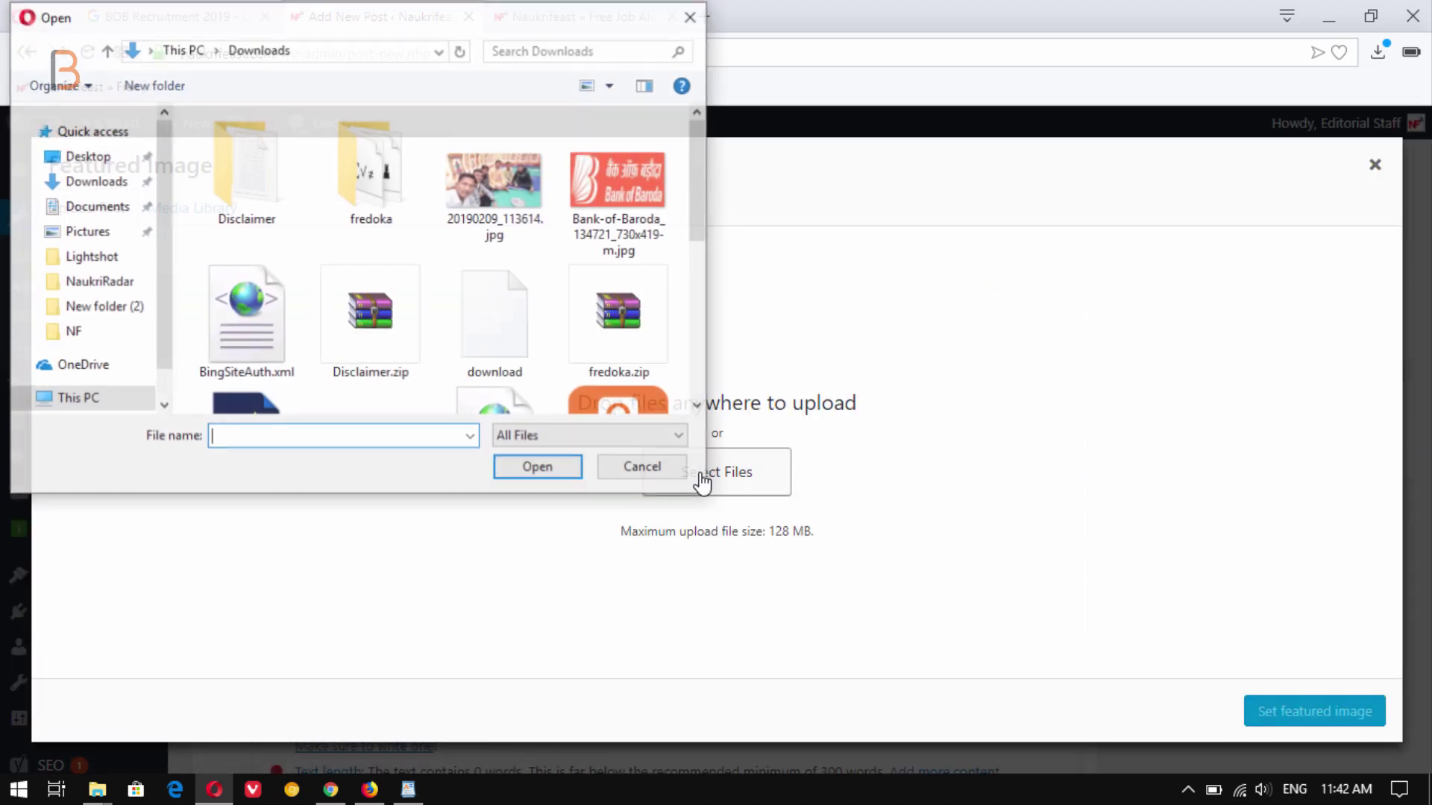
double_click(610, 173)
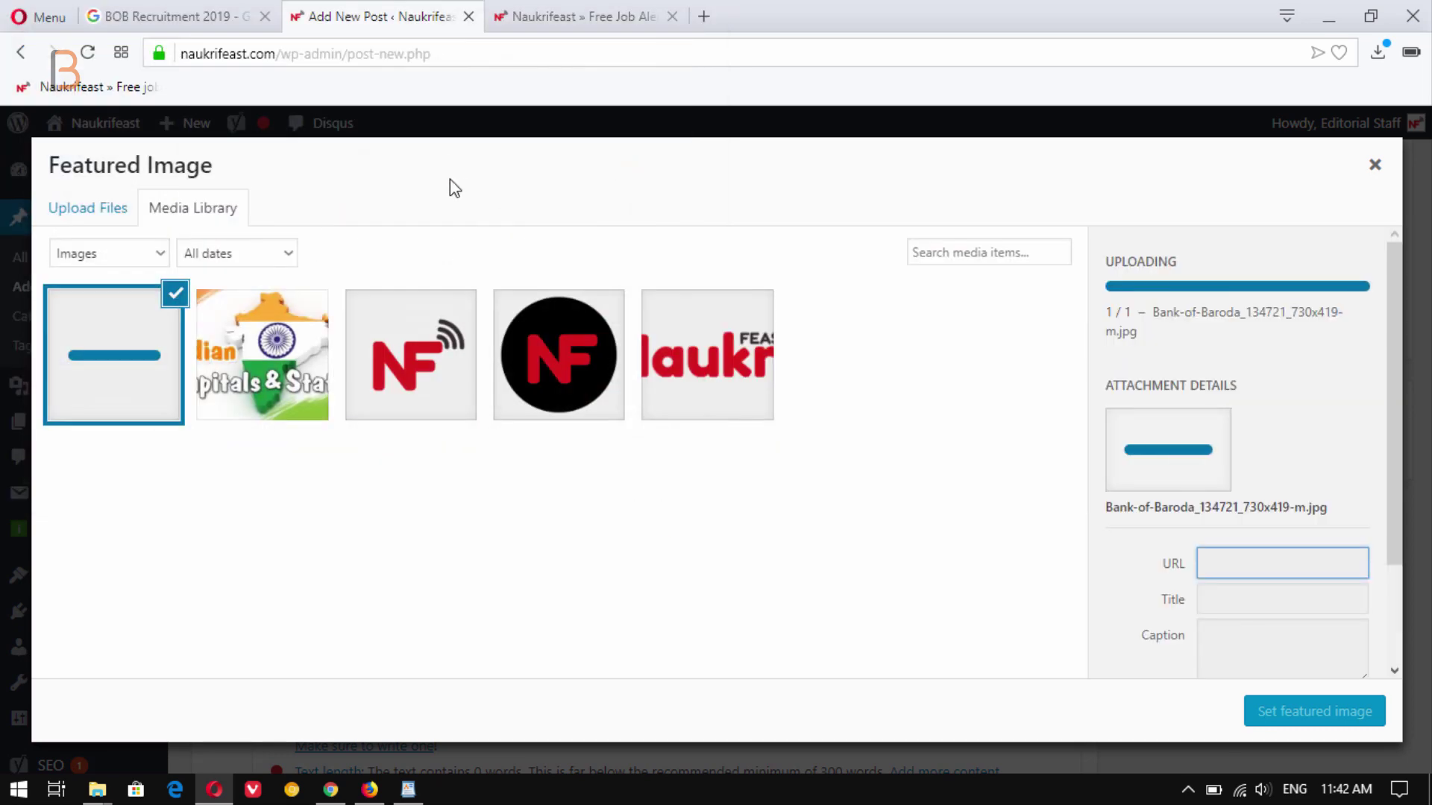
- Copy "BOB Recruitment 2019" from the Google search and set it as the uploaded image's title
click(369, 789)
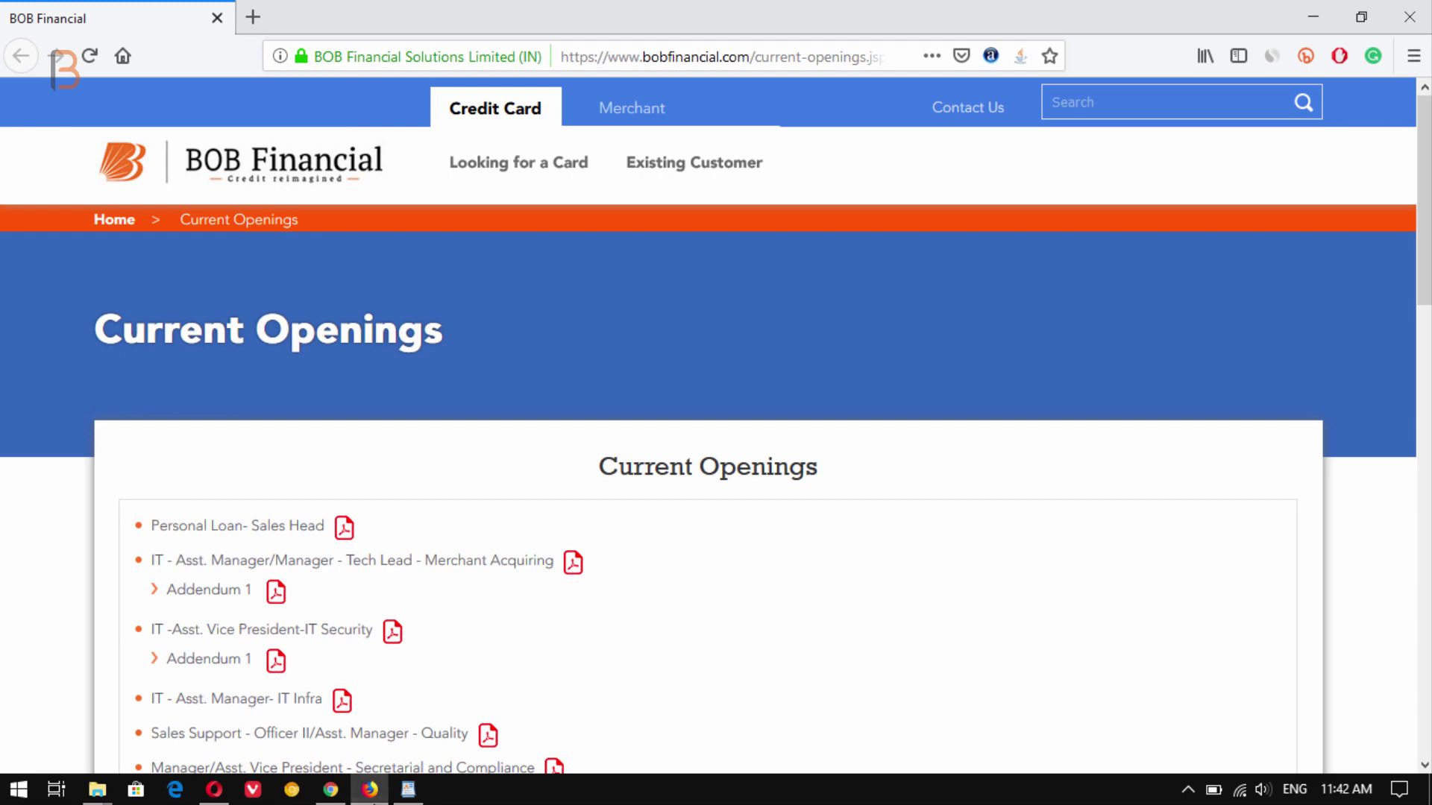
key(alt+Tab)
click(1262, 558)
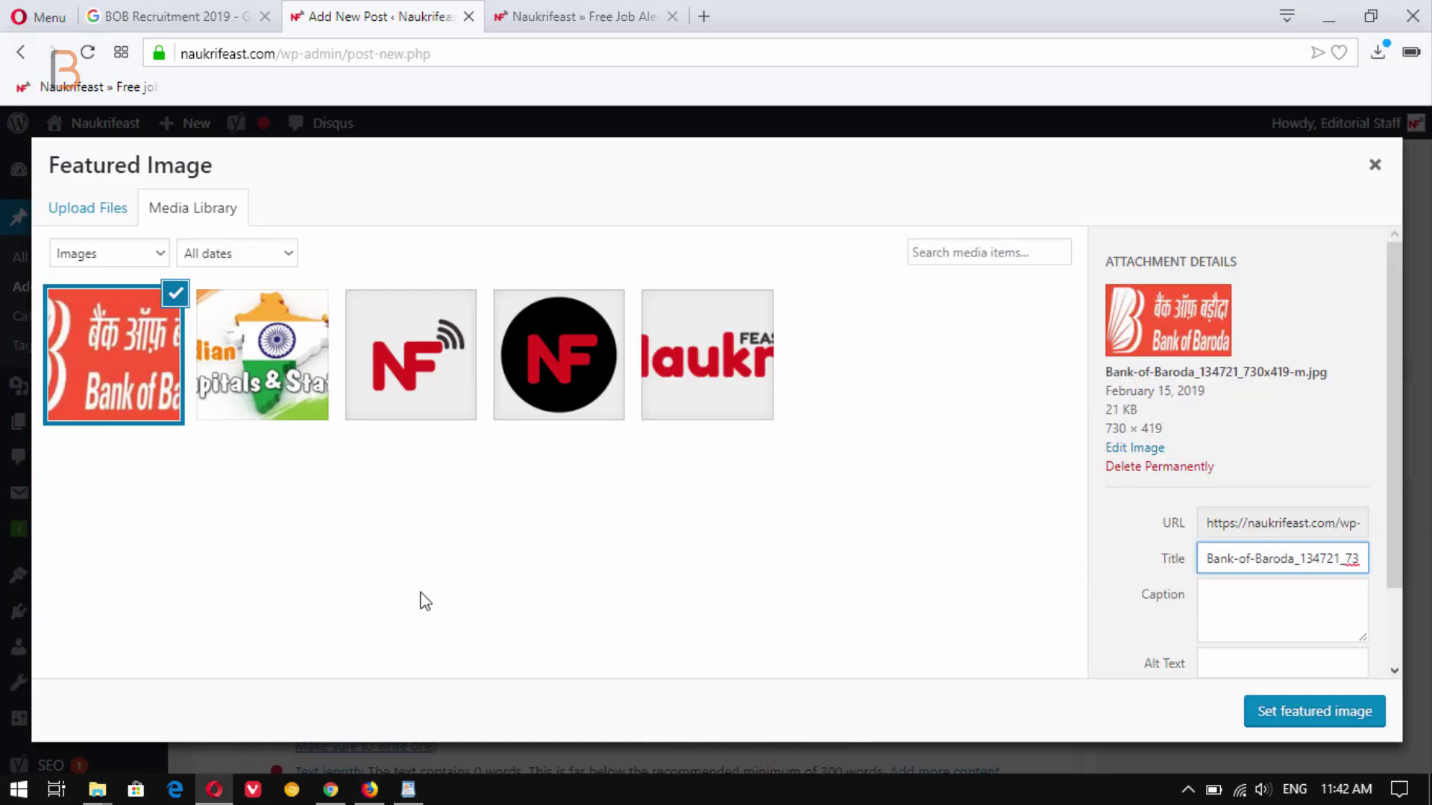
click(179, 17)
triple_click(362, 156)
key(ctrl+c)
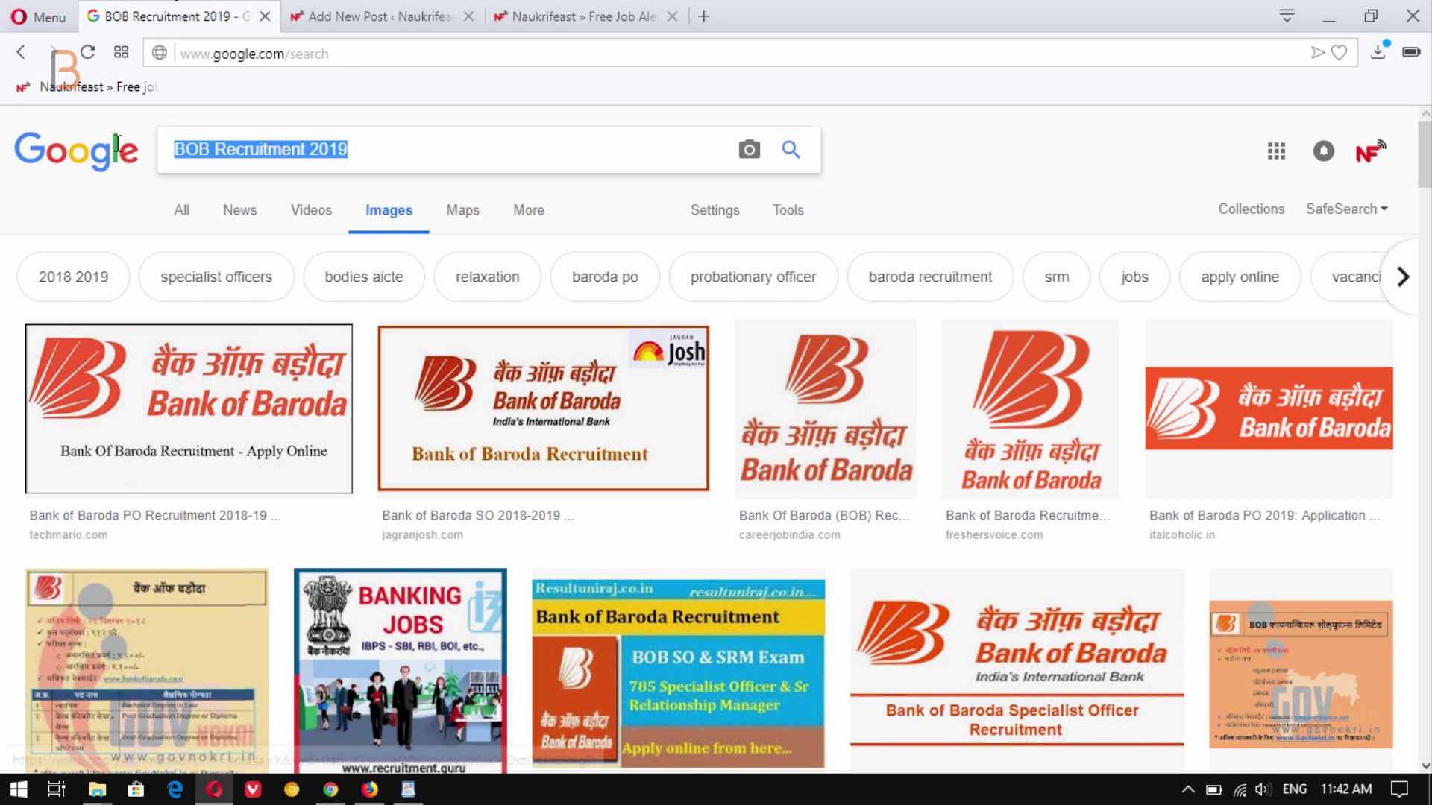
click(363, 11)
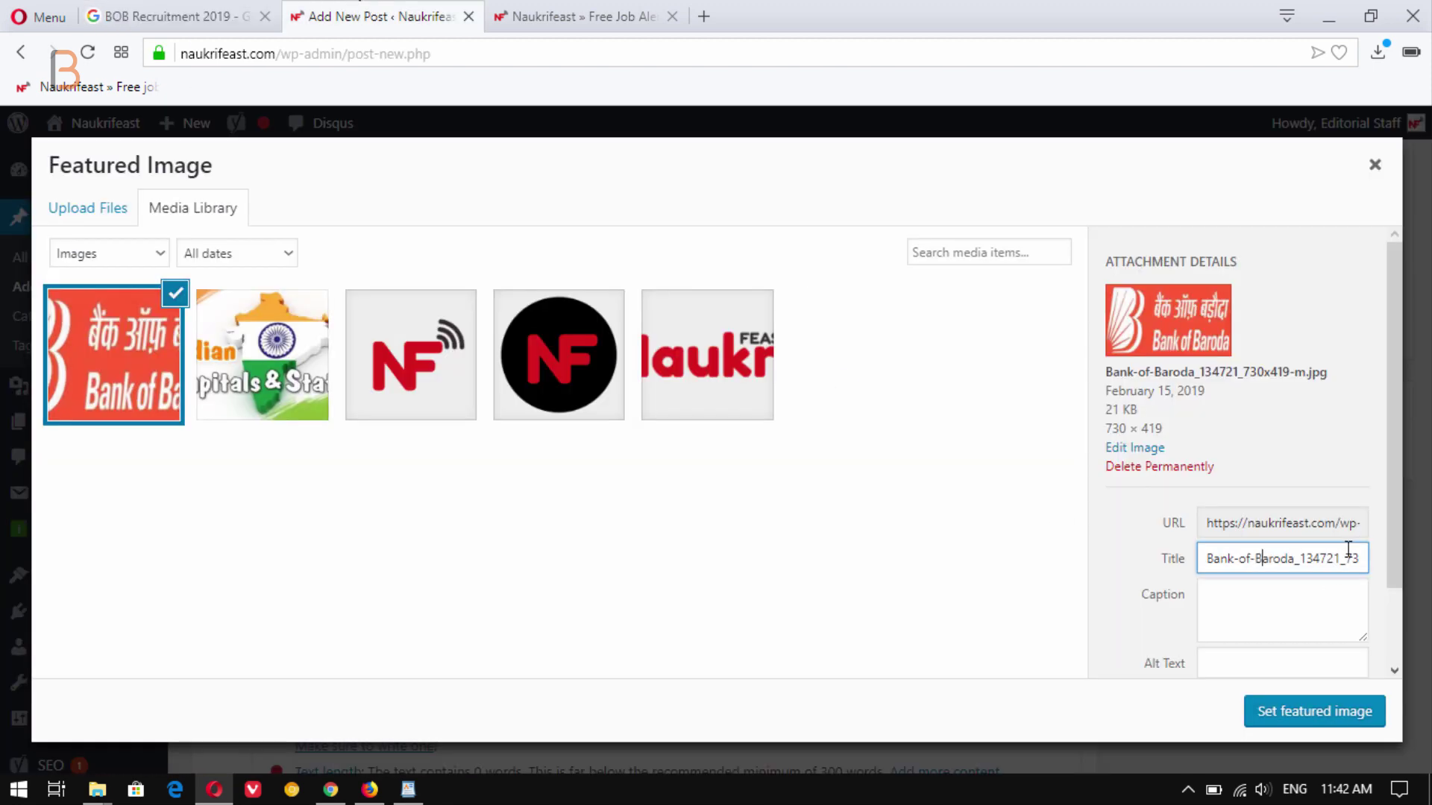
triple_click(1331, 559)
key(ctrl+v)
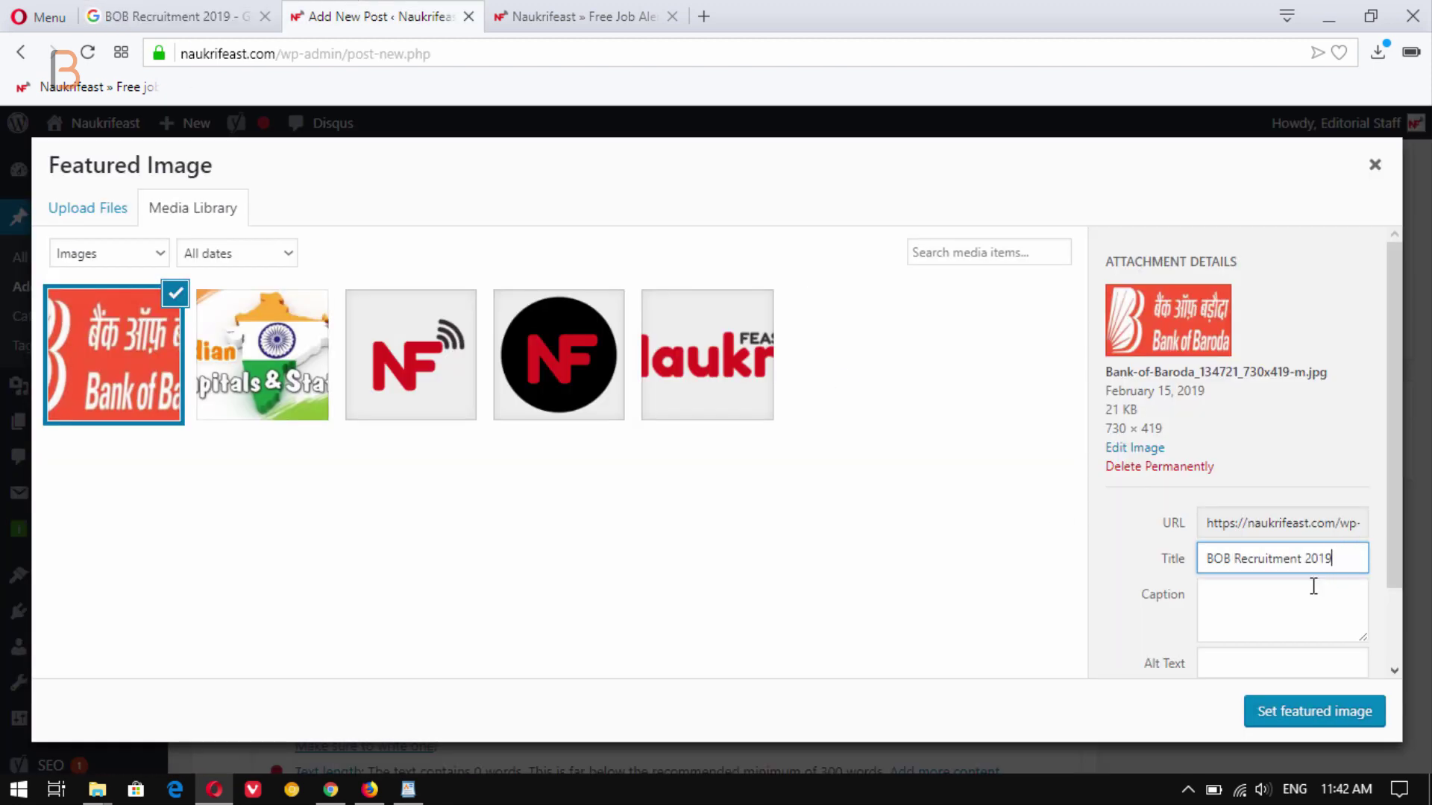
- Set the image's alt text to "BOB Recruitment 2019" and assign it as the featured image
click(1266, 665)
key(ctrl+v)
click(1314, 730)
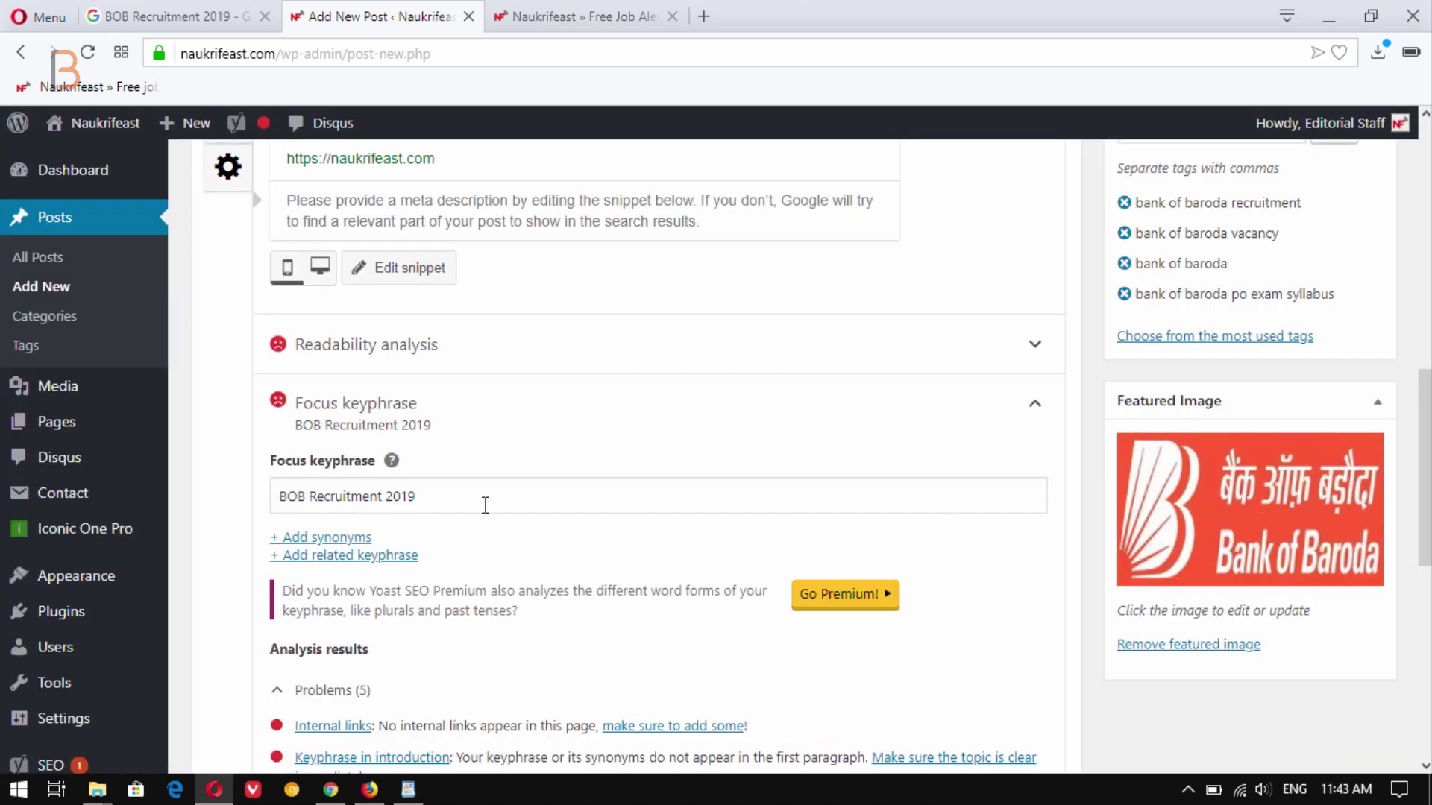
- Return to the start of the post editor and save the post as a draft
scroll(555, 522, up, 15)
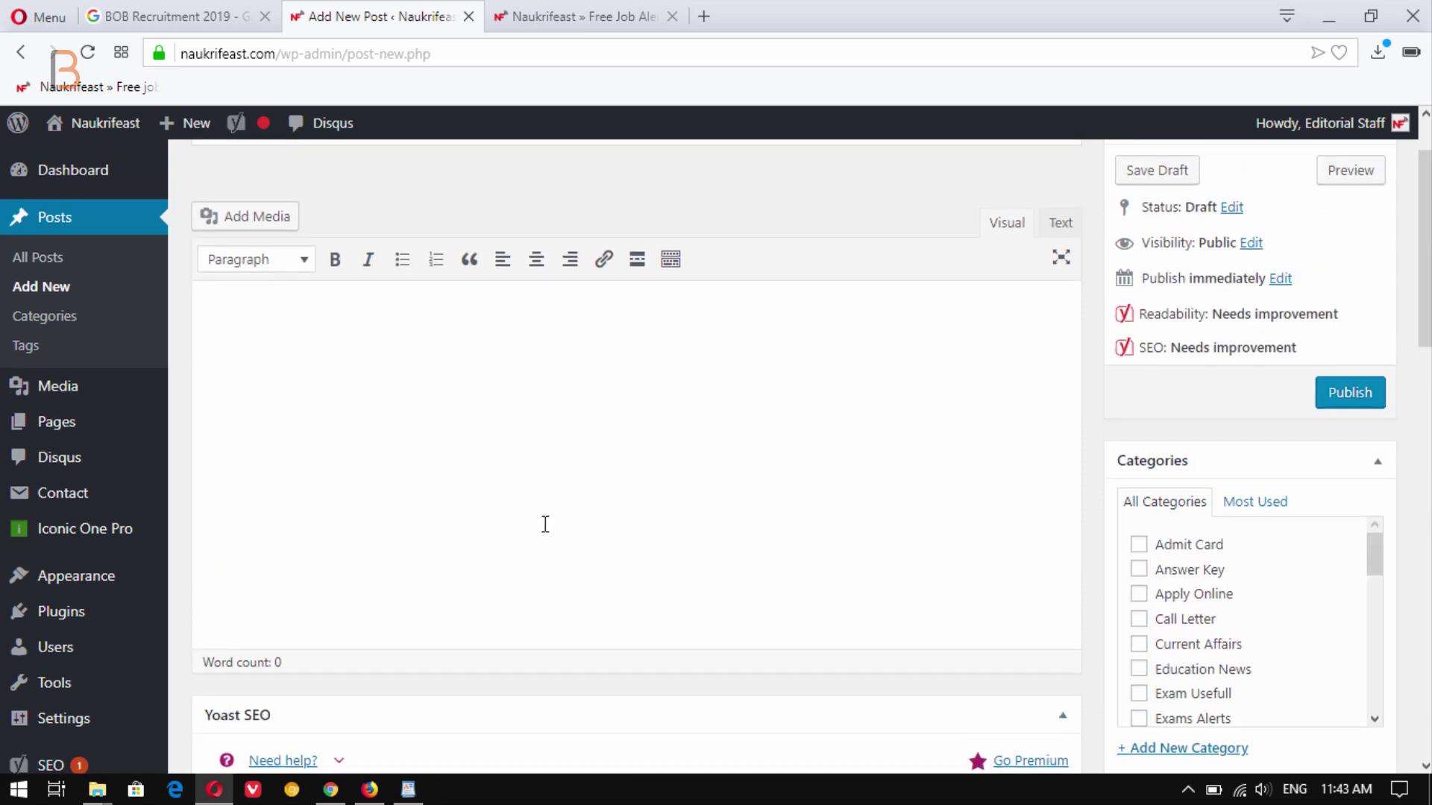
click(394, 434)
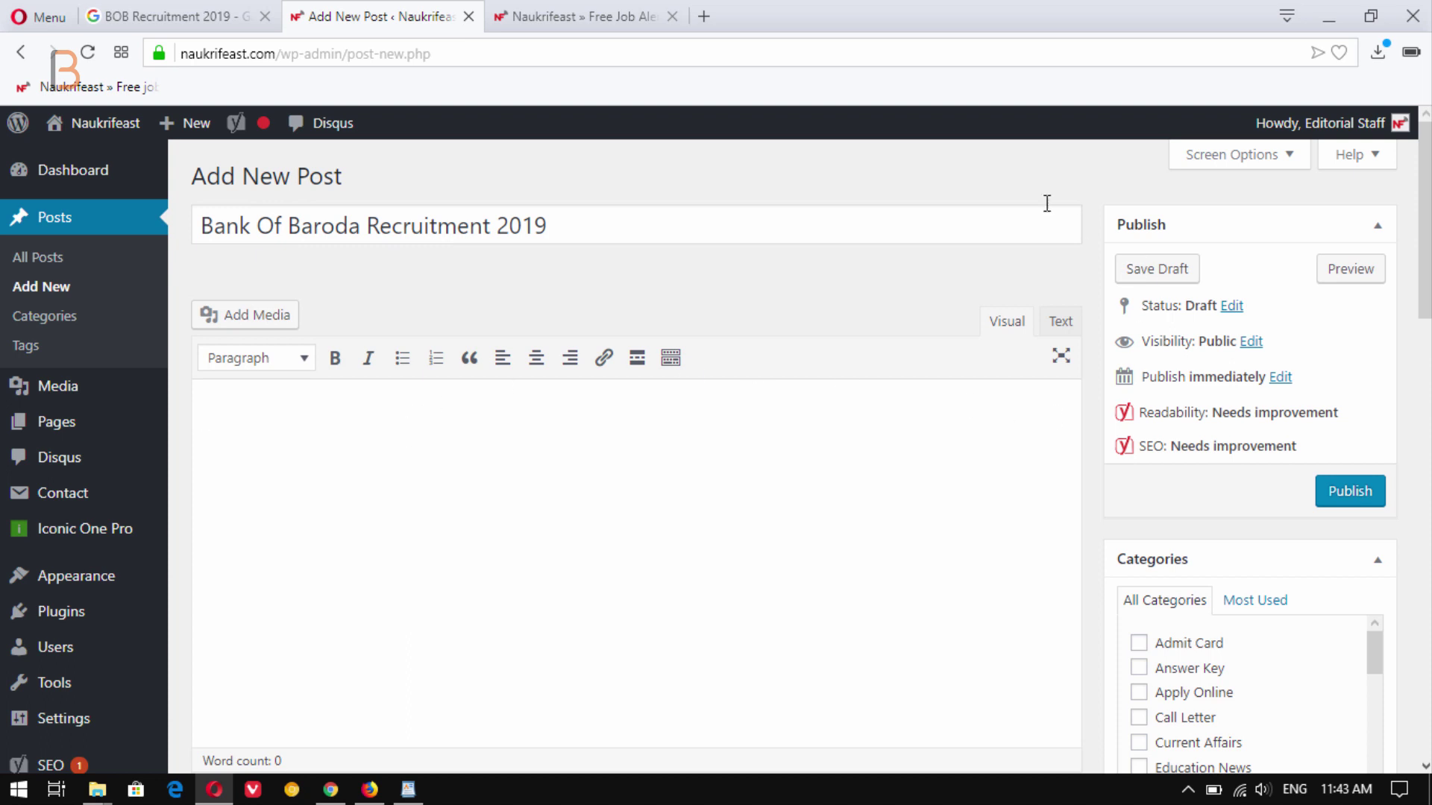
click(1153, 273)
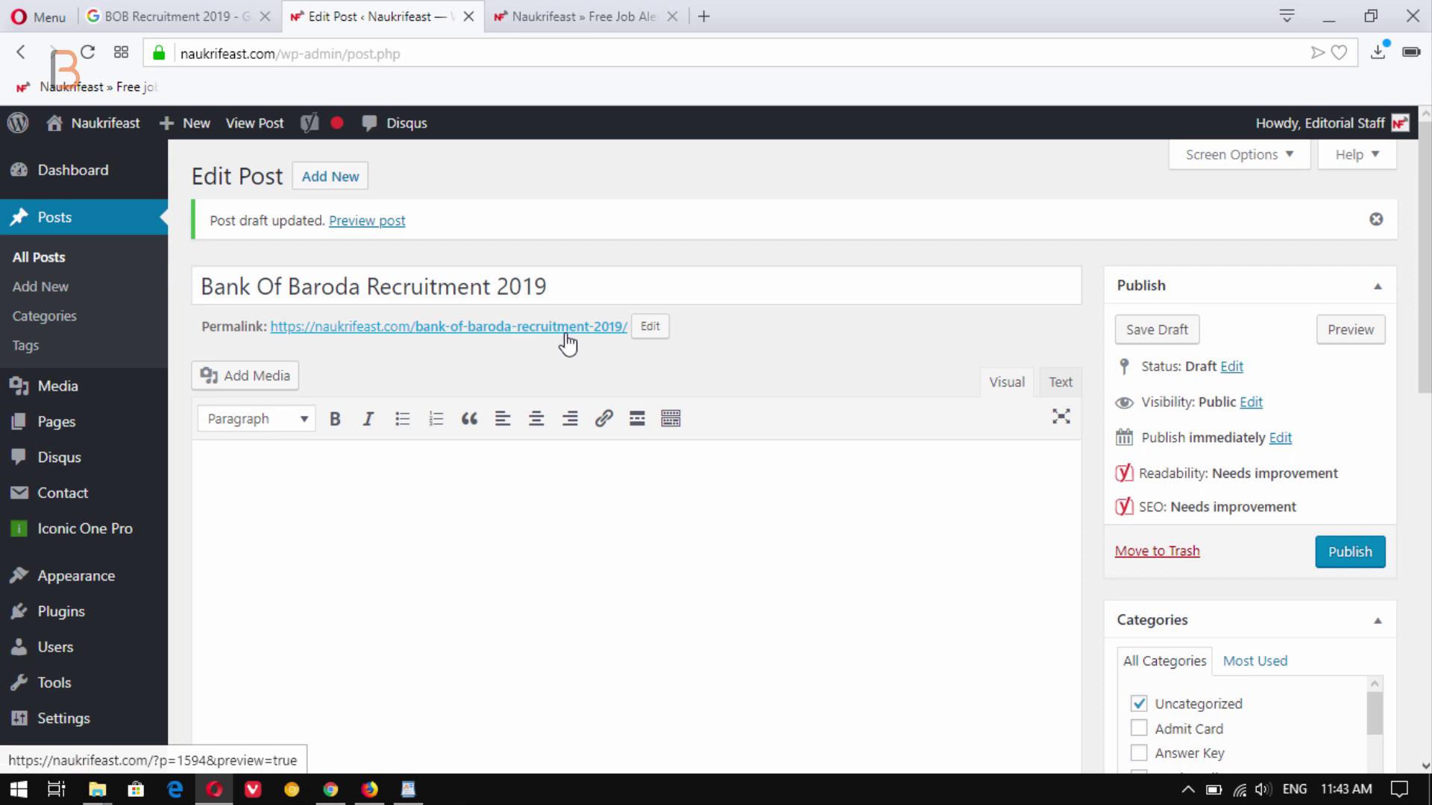
click(354, 501)
scroll(373, 472, down, 3)
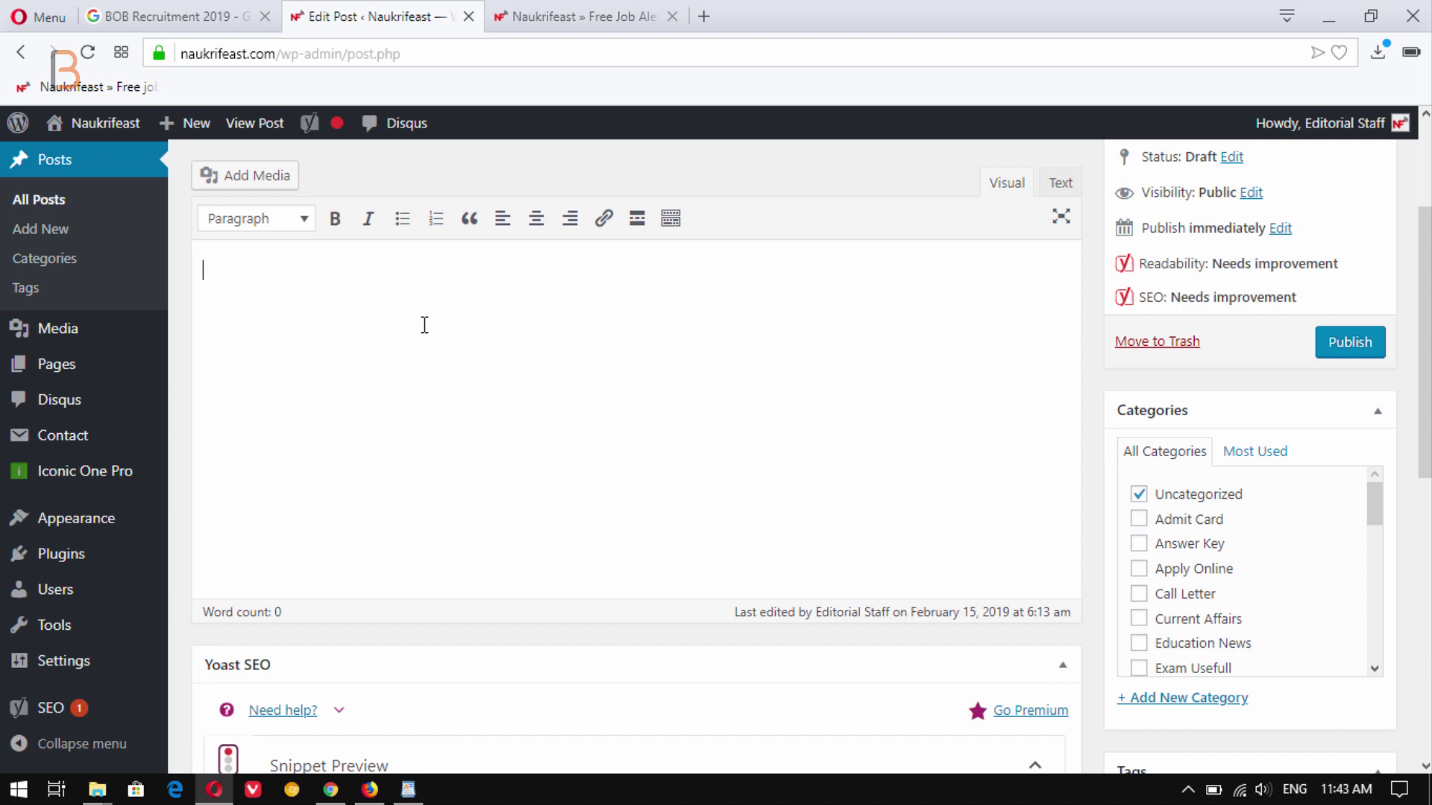
scroll(422, 372, up, 3)
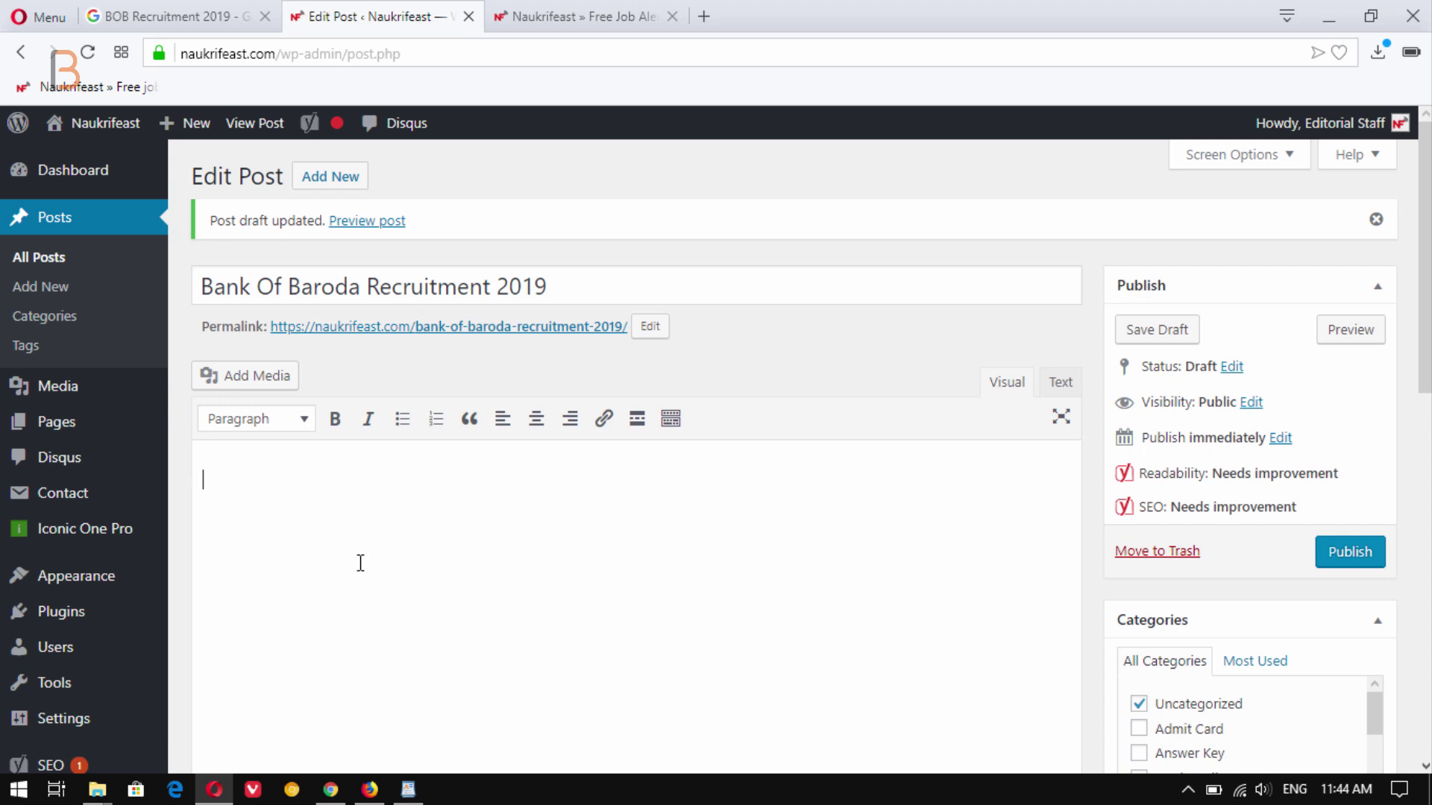
- Copy the "Welcome to Naukrifeast" paragraph from the Grammarly document in Chrome and paste it into the post body in Opera
mouse_move(333, 802)
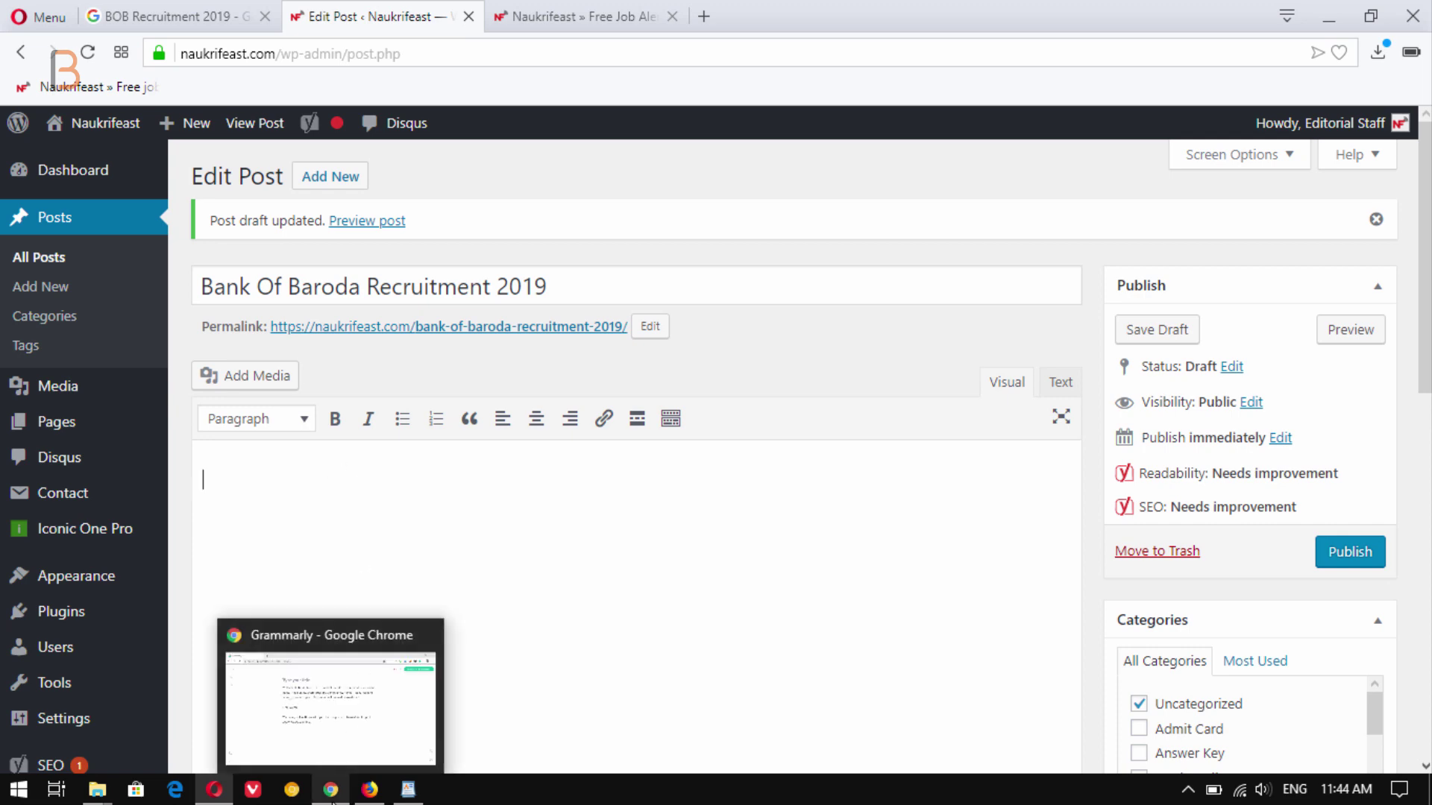
click(343, 686)
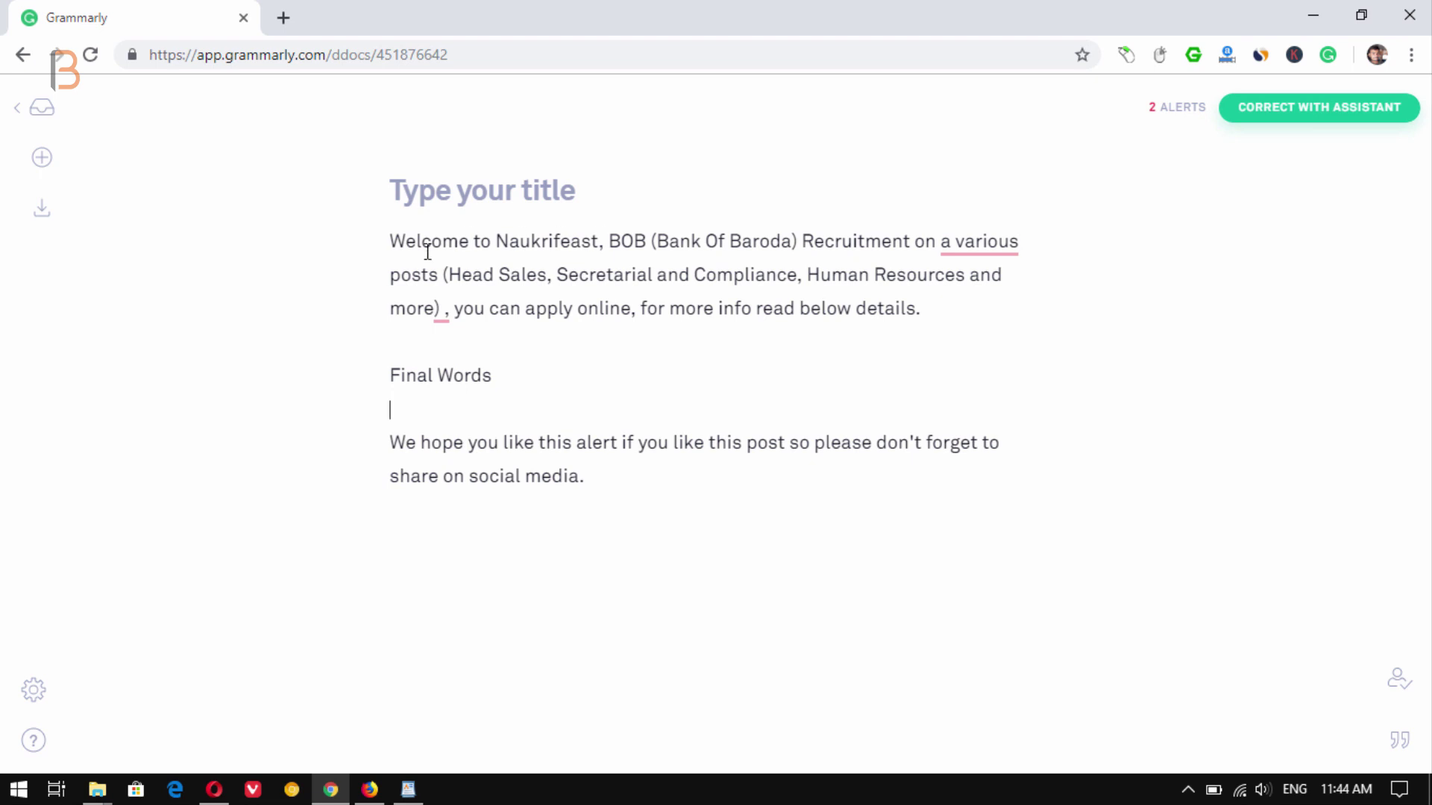
drag(937, 309, 396, 246)
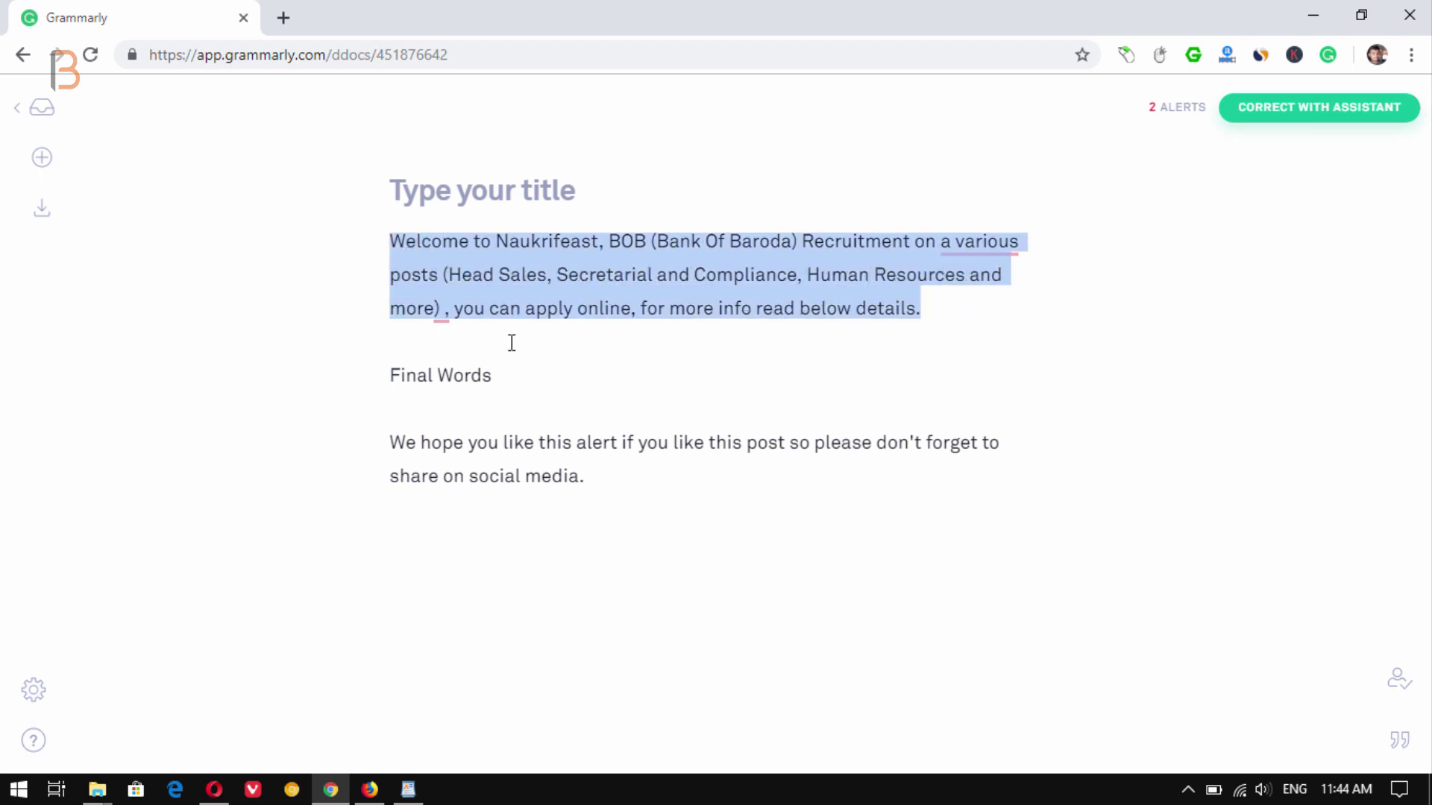
key(ctrl+c)
click(214, 789)
click(288, 485)
key(ctrl+v)
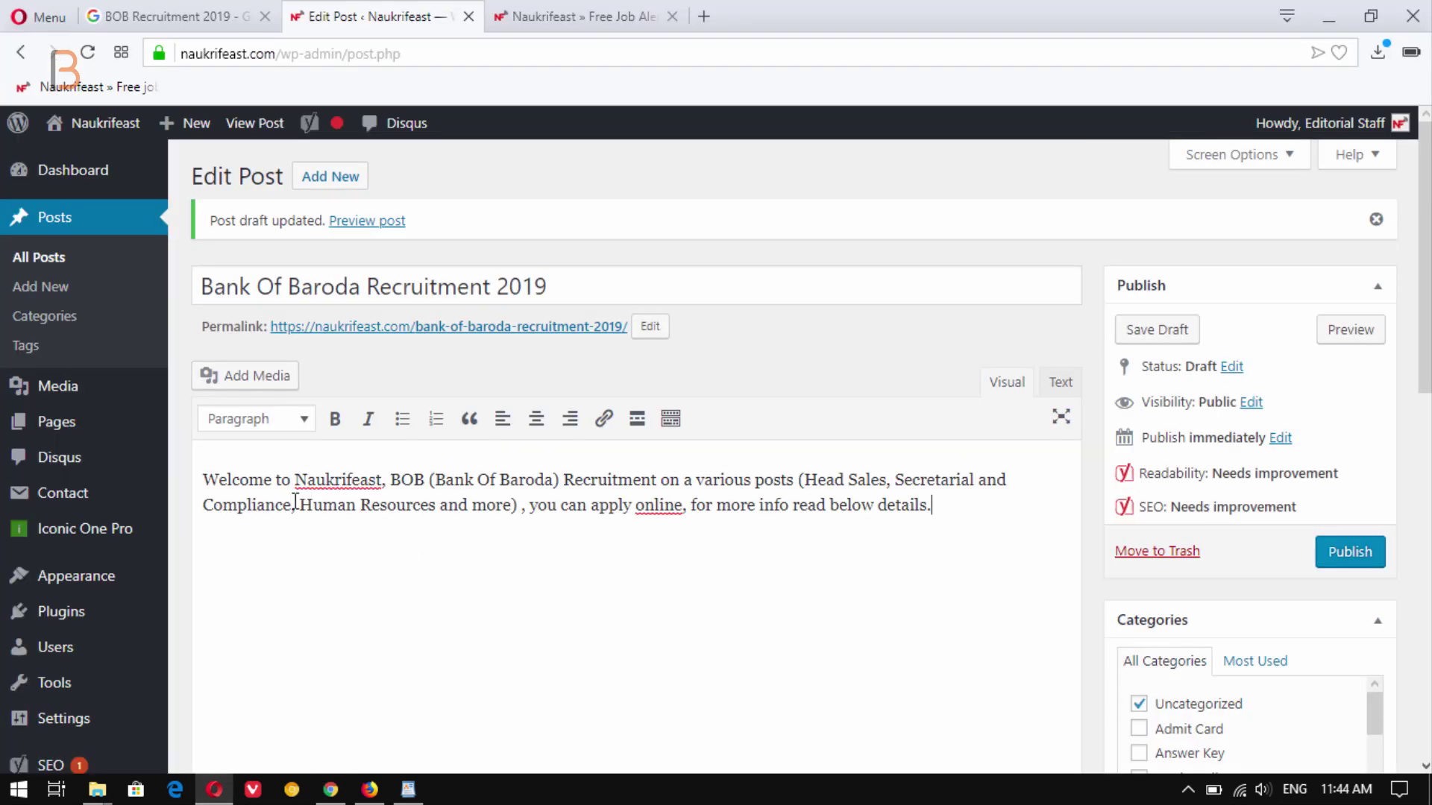
- Copy the post title "Bank Of Baroda Recruitment 2019" to the start of the body paragraph and add "|" after it
click(463, 288)
drag(559, 287, 161, 295)
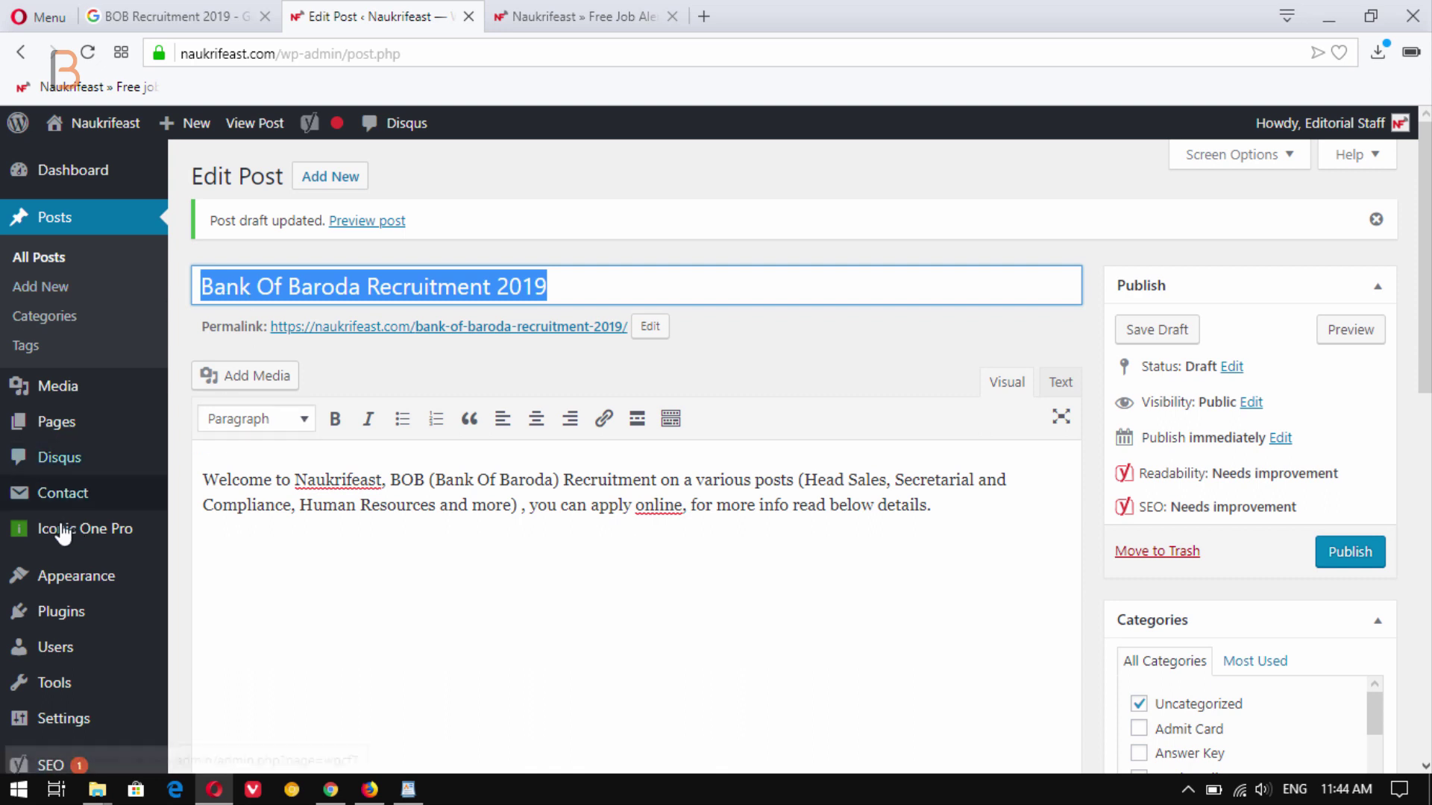
click(199, 477)
key(ctrl+v)
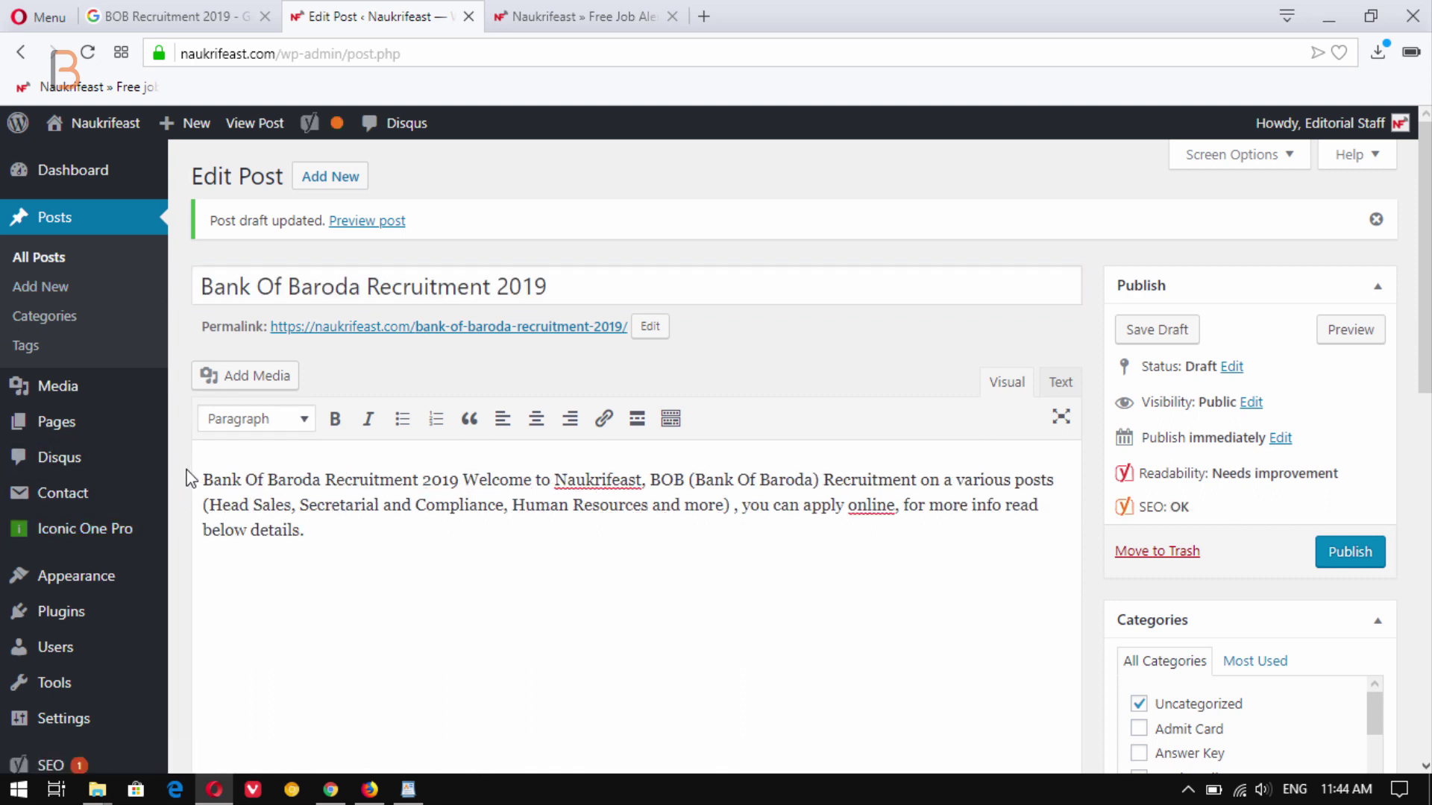
text(|)
- Make "Bank Of Baroda Recruitment 2019" bold at the start of the body paragraph
drag(464, 481, 208, 457)
click(510, 481)
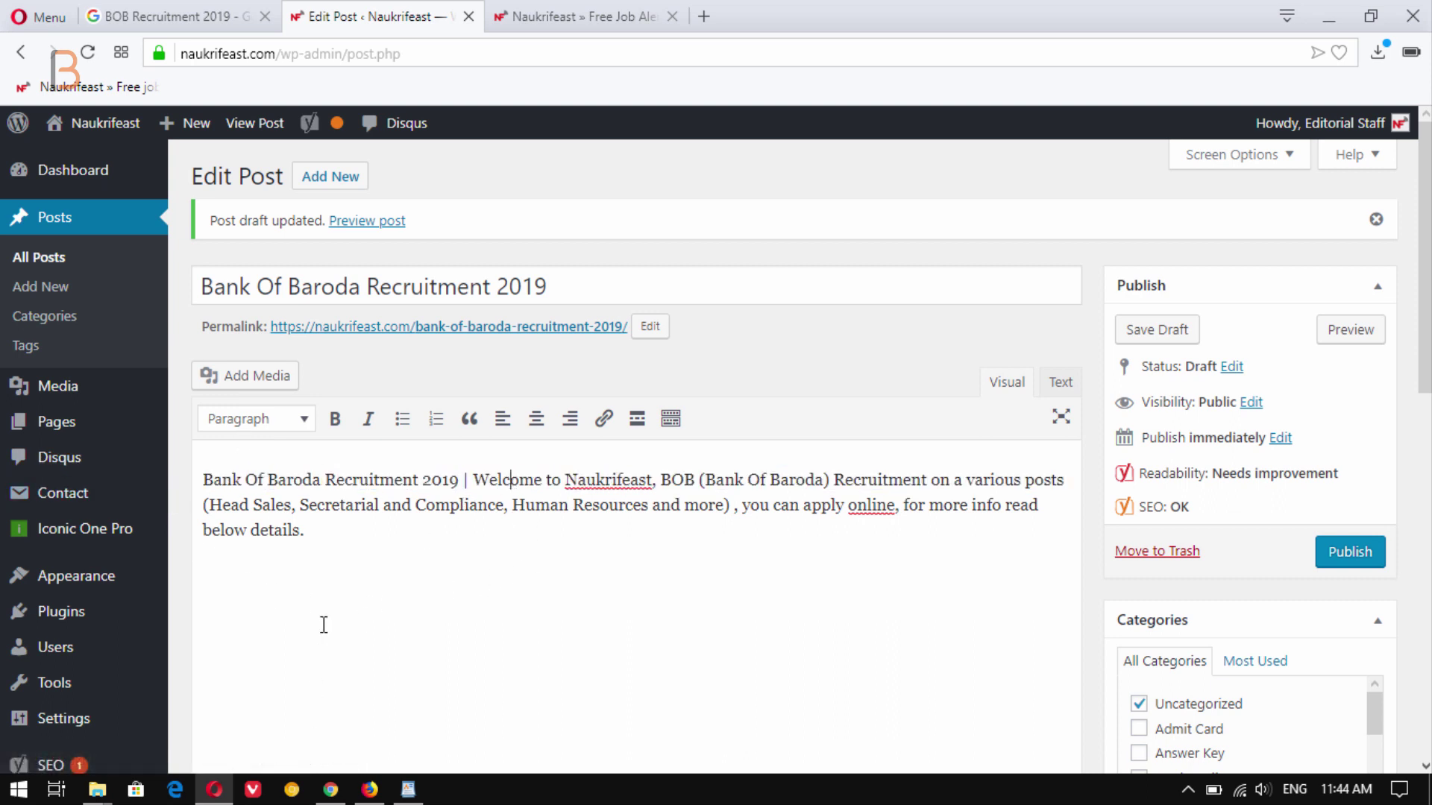
drag(461, 480, 202, 481)
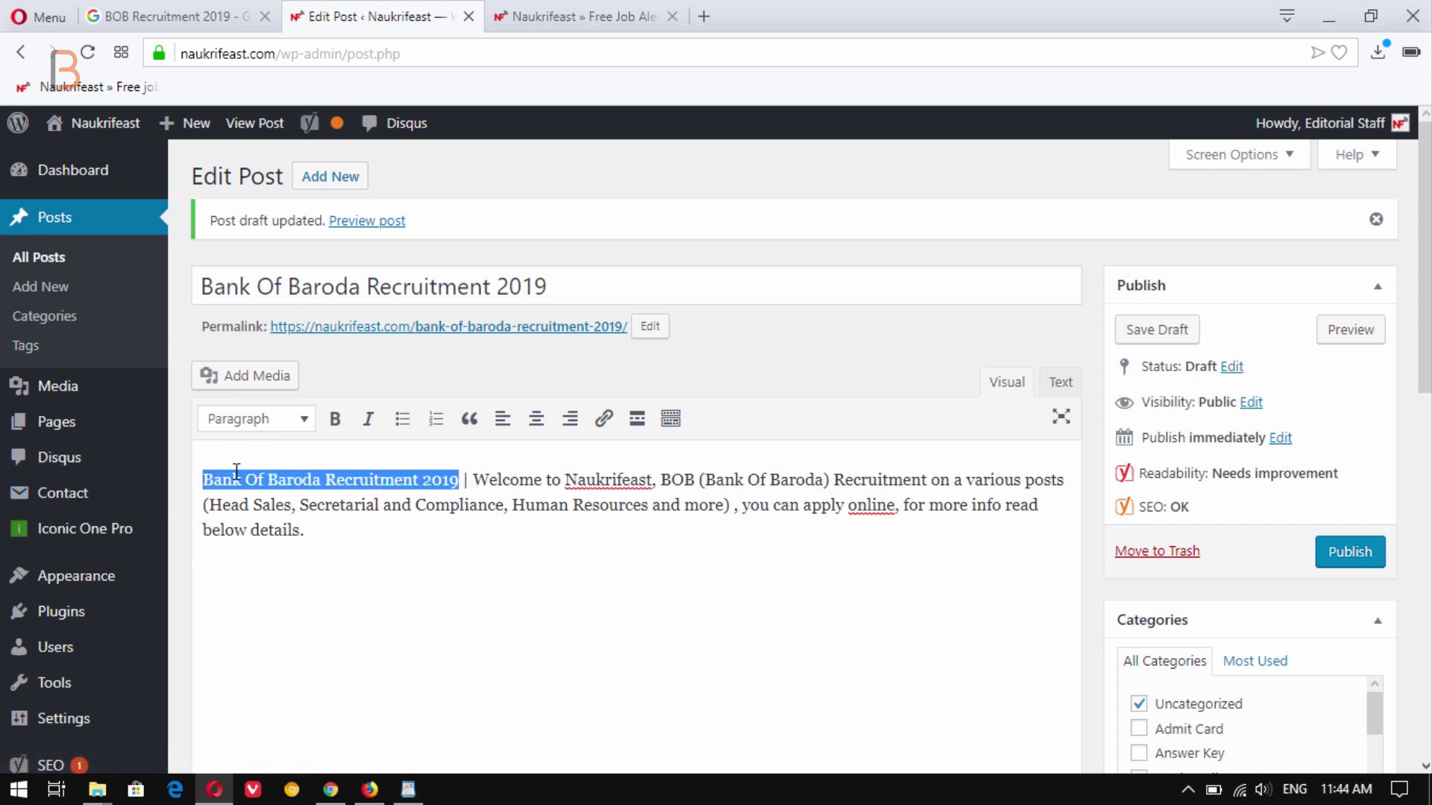
click(334, 419)
click(371, 532)
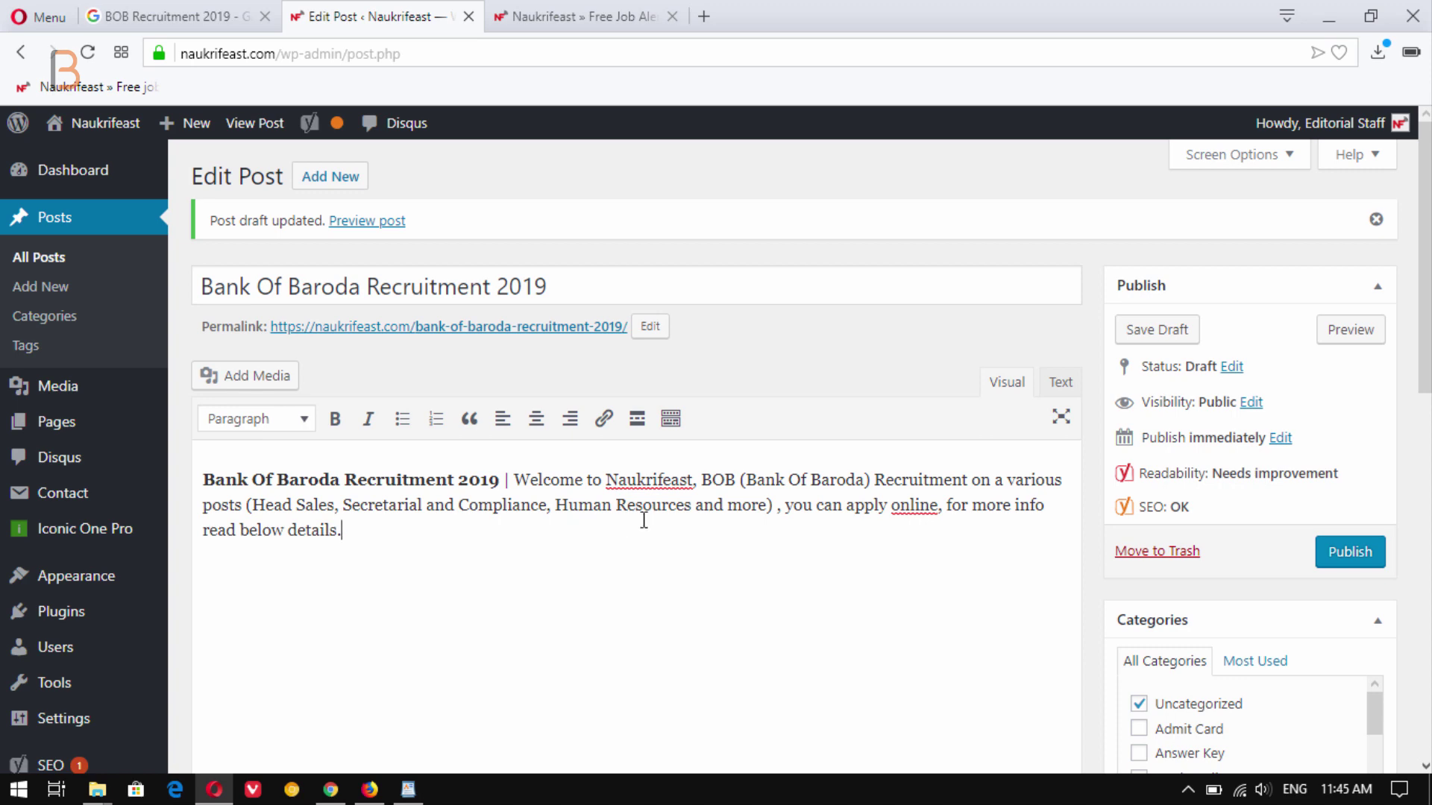
- Copy the job details from "Personal Loan – Head Sales" to the end of the WordPad document into the post body in Opera, below the intro paragraph
click(542, 566)
click(408, 790)
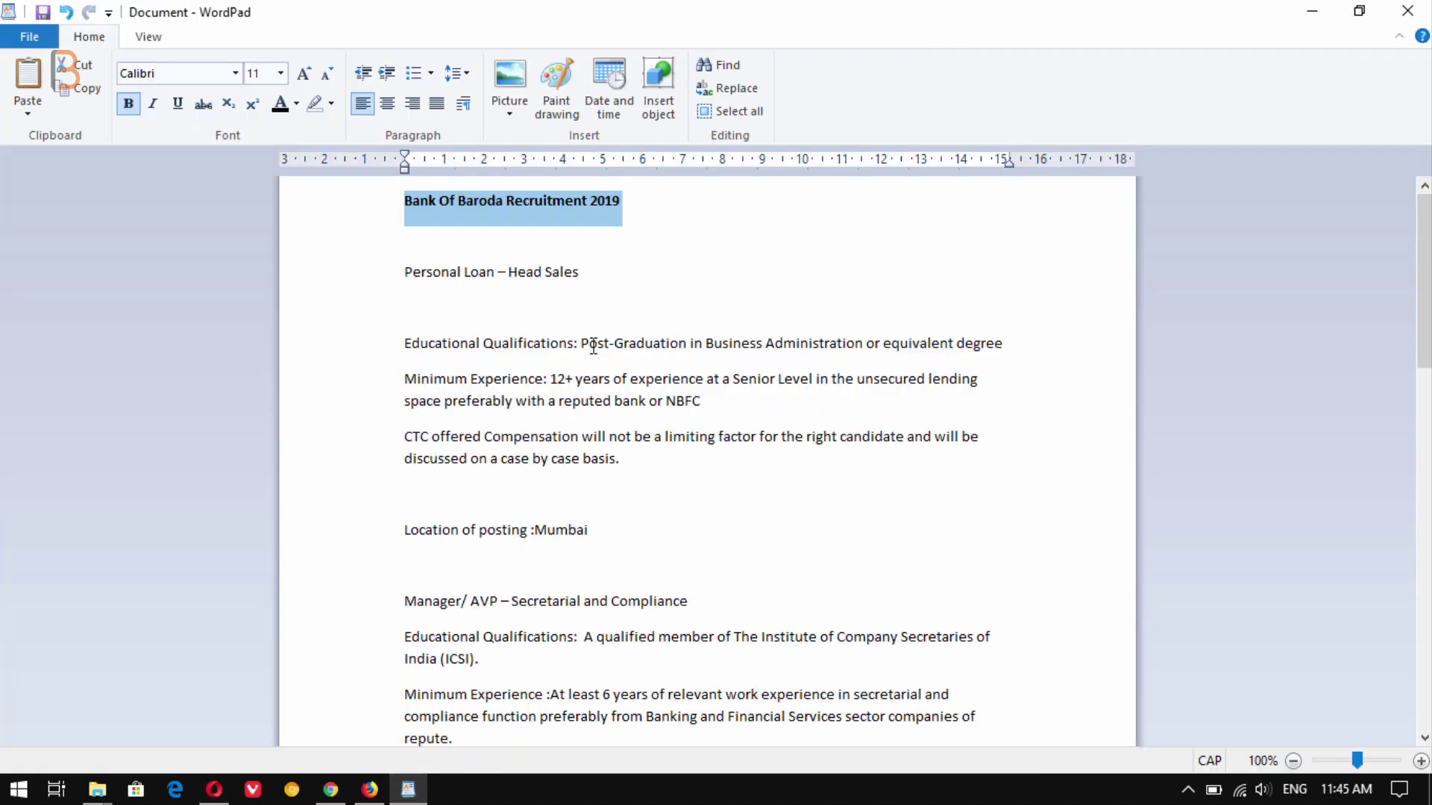
click(647, 262)
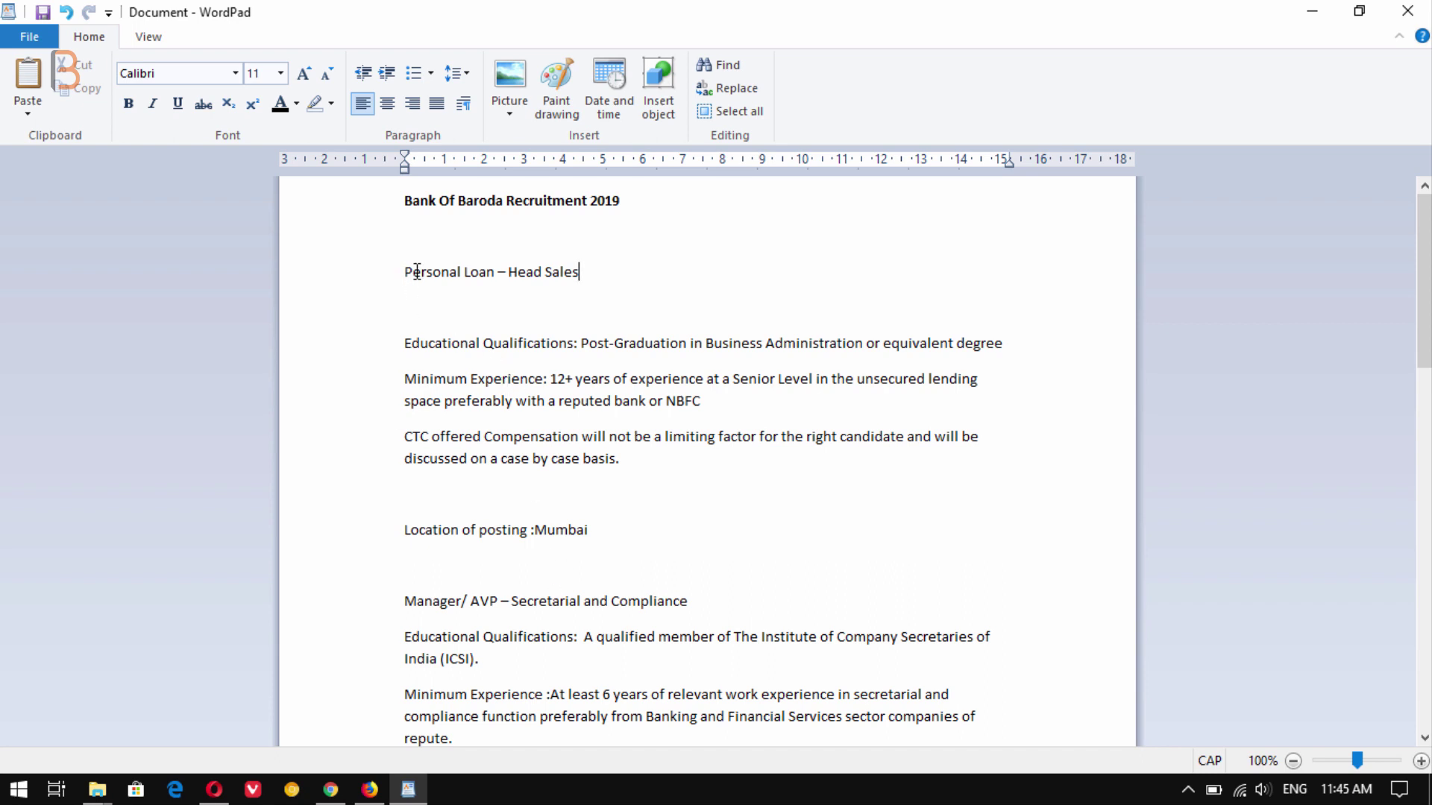
drag(405, 272, 641, 677)
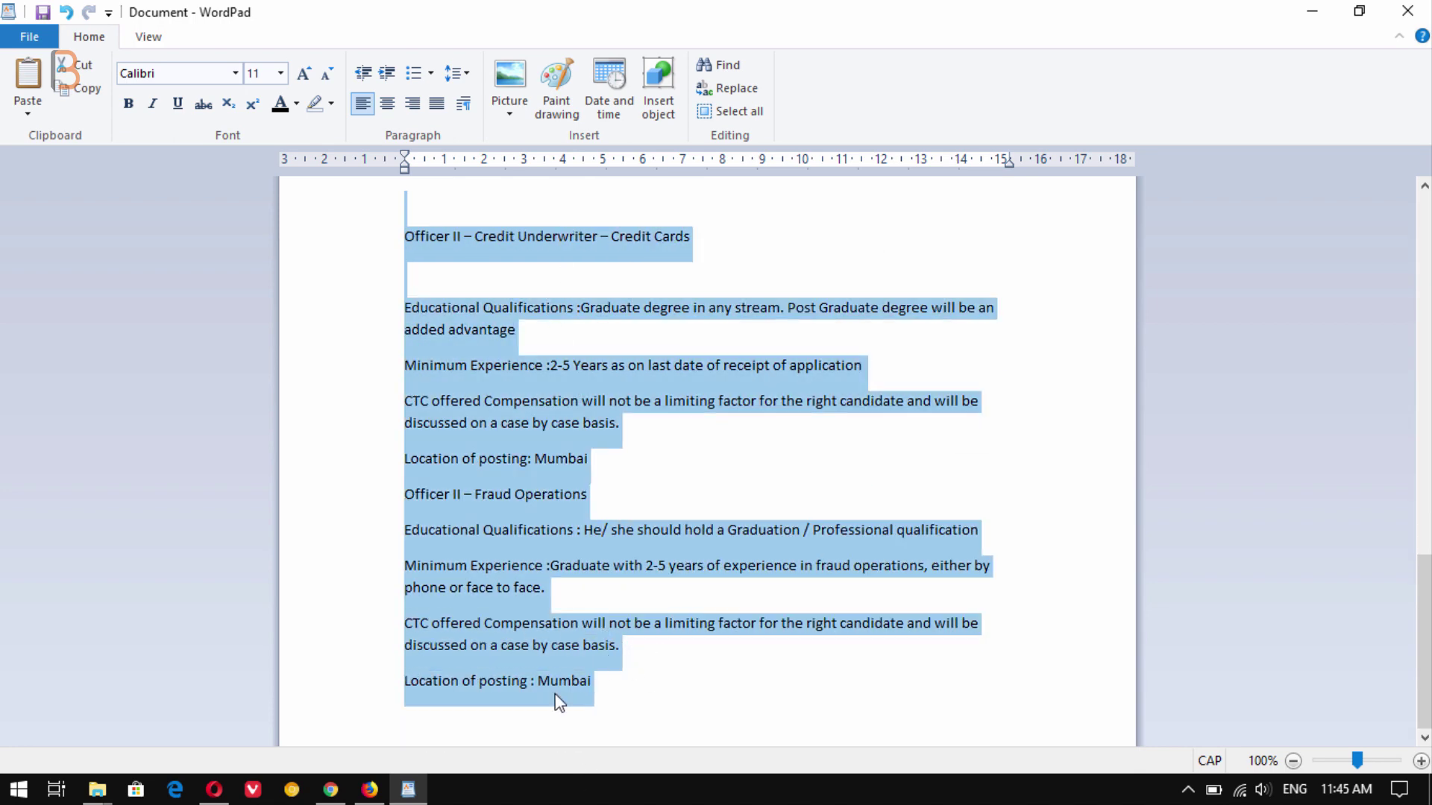
click(214, 790)
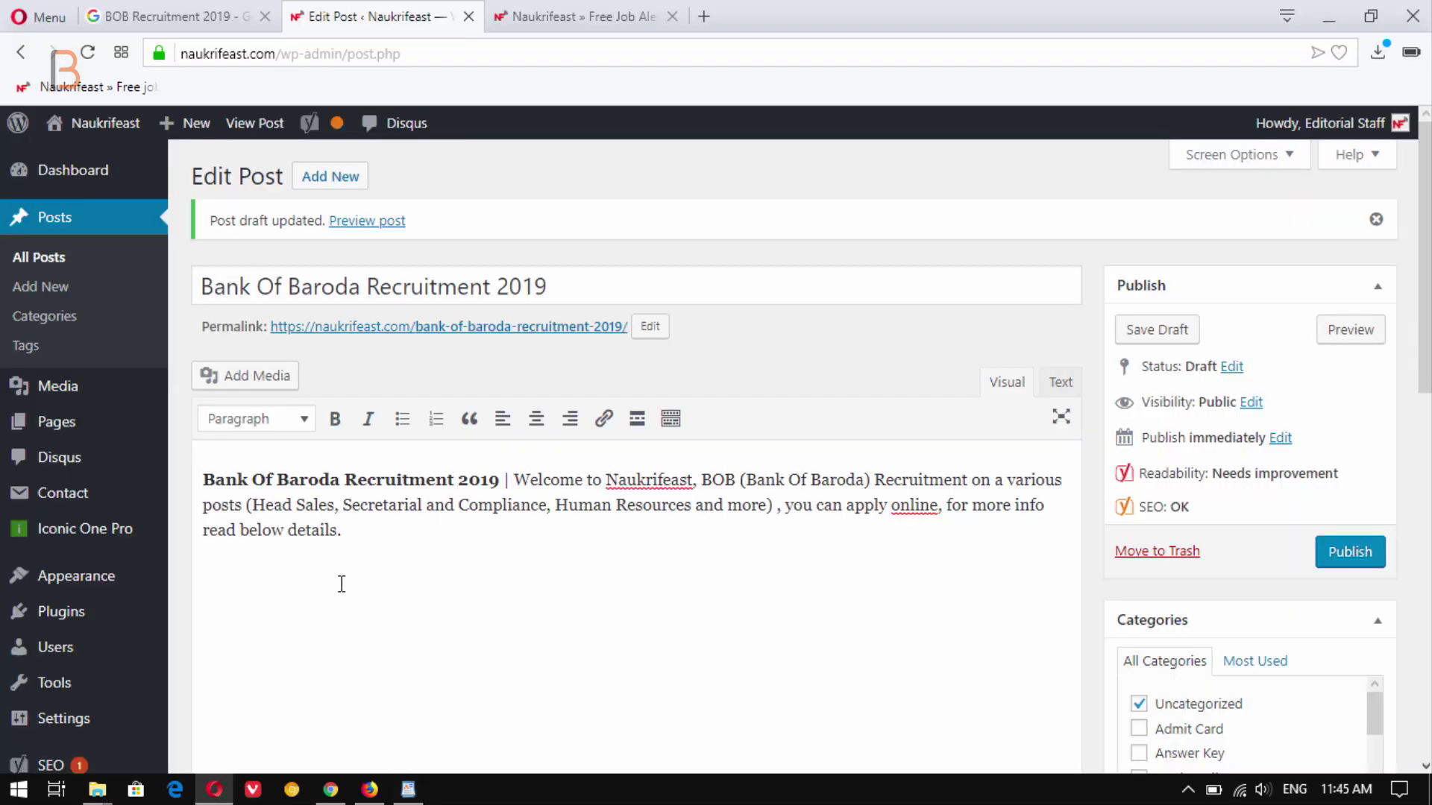
key(ctrl+v)
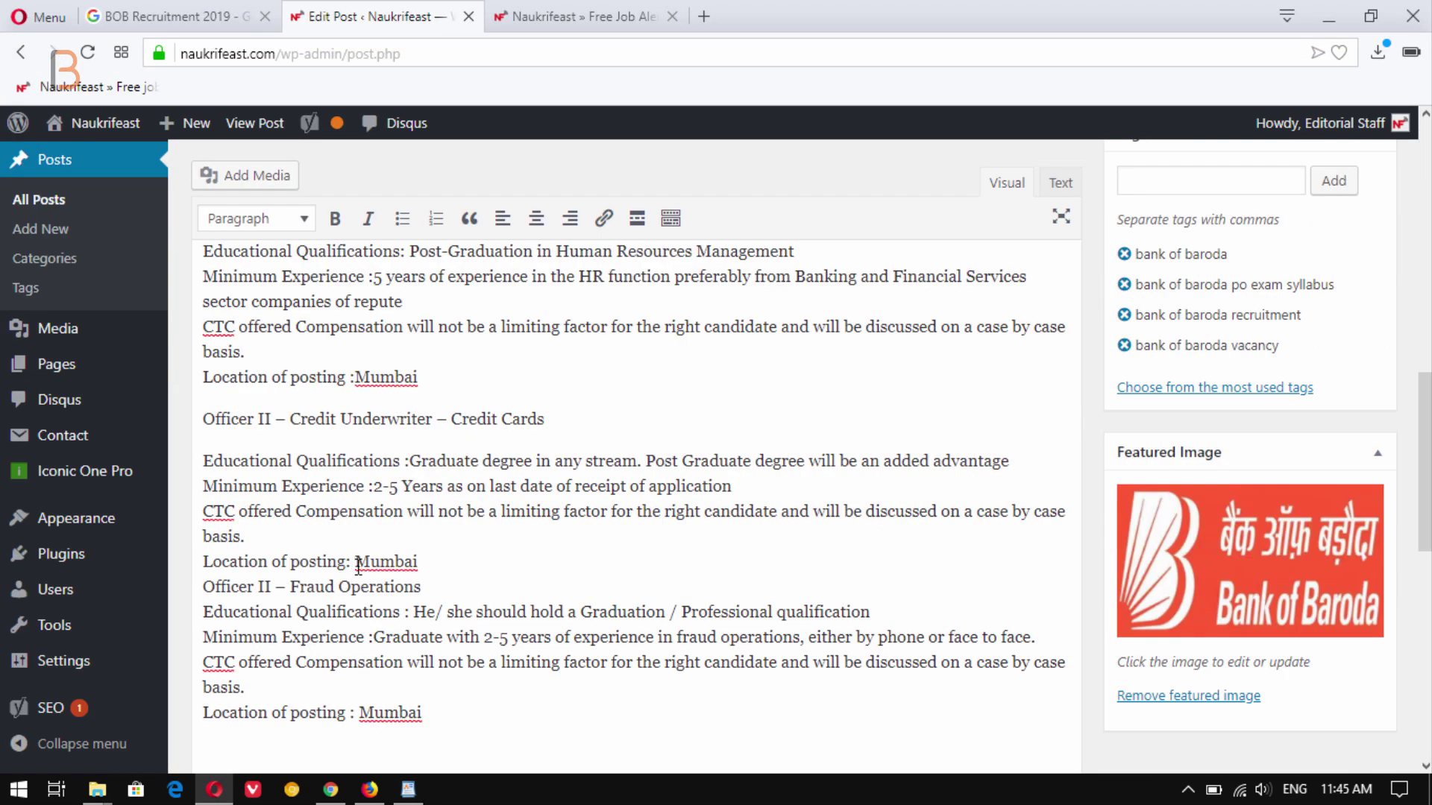
- Insert paragraph breaks to set the "Manager – Human Resources." line apart from the text around it
scroll(357, 562, up, 3)
click(462, 451)
key(Return)
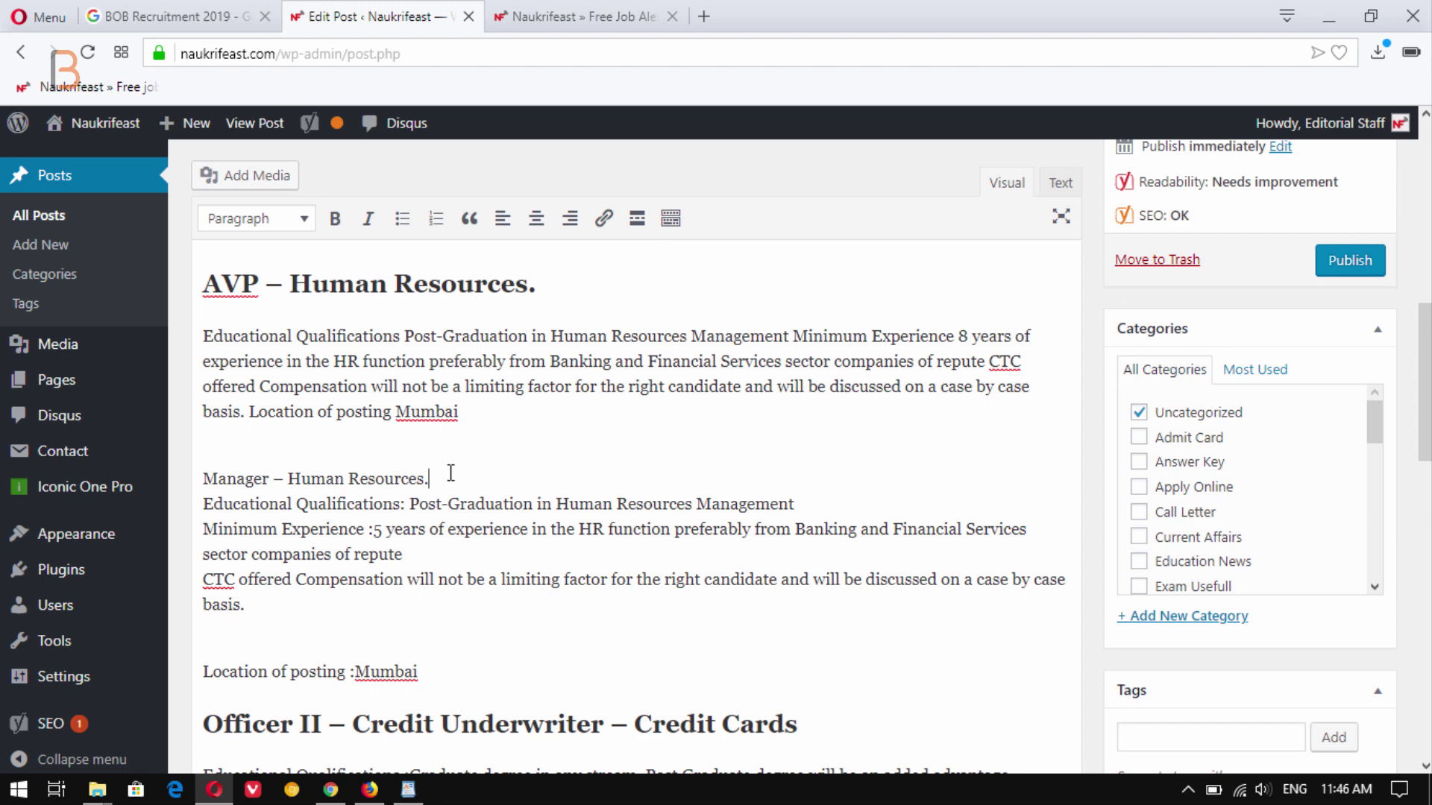
click(452, 473)
key(Return)
- Insert paragraph breaks before and after the "Location of posting : Mumbai" line in the Secretarial and Compliance section
scroll(459, 495, up, 5)
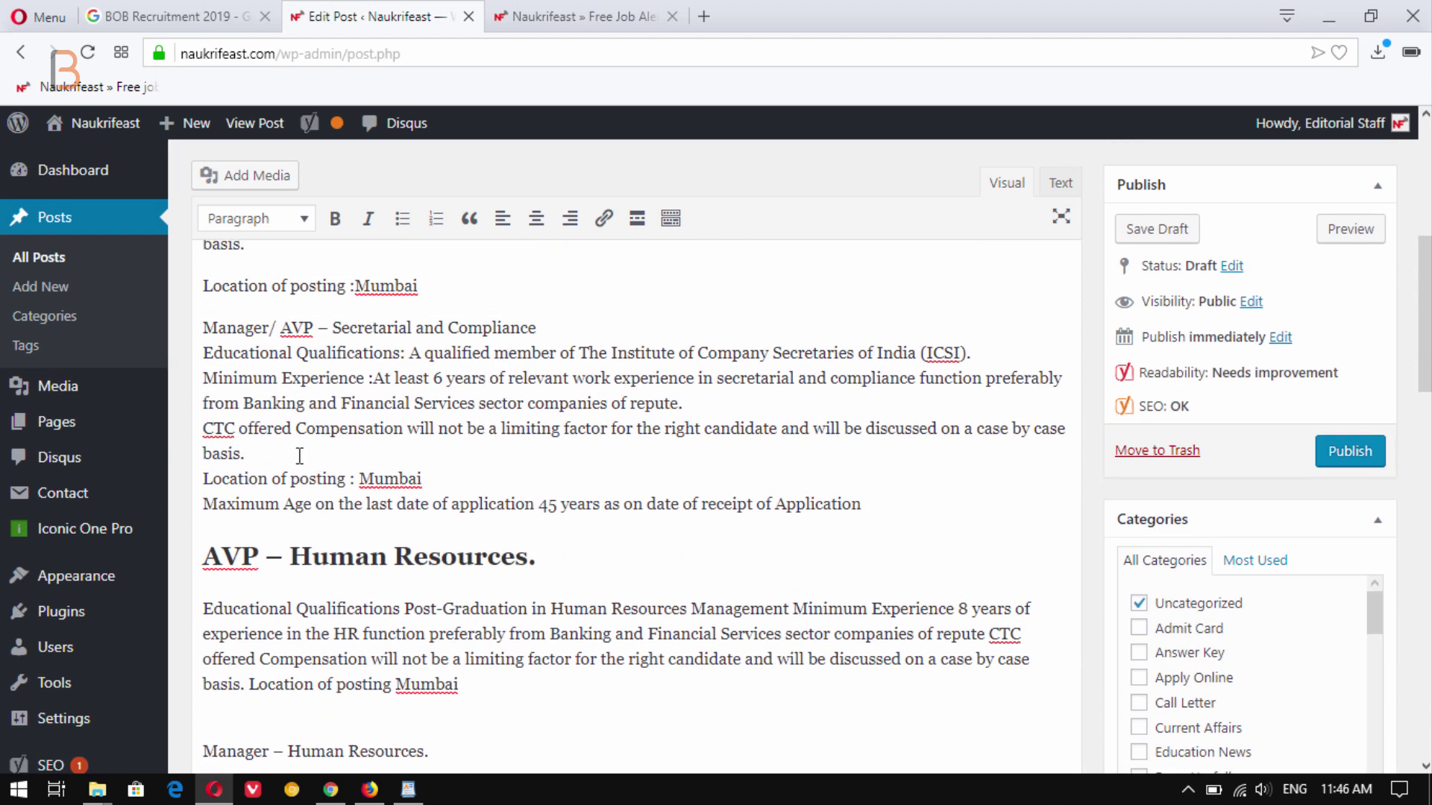
key(Return)
click(440, 478)
key(Return)
scroll(449, 521, up, 5)
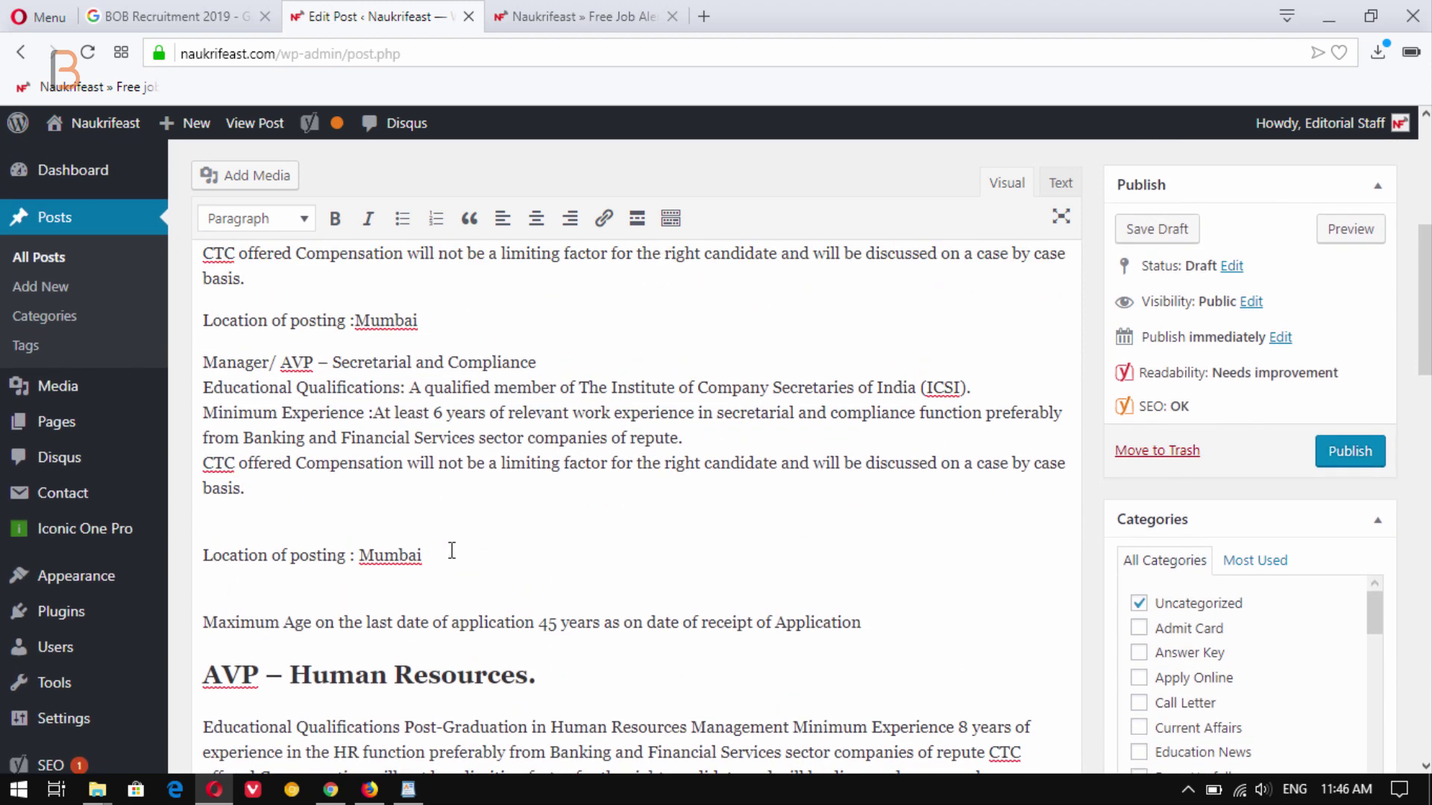
scroll(291, 521, up, 2)
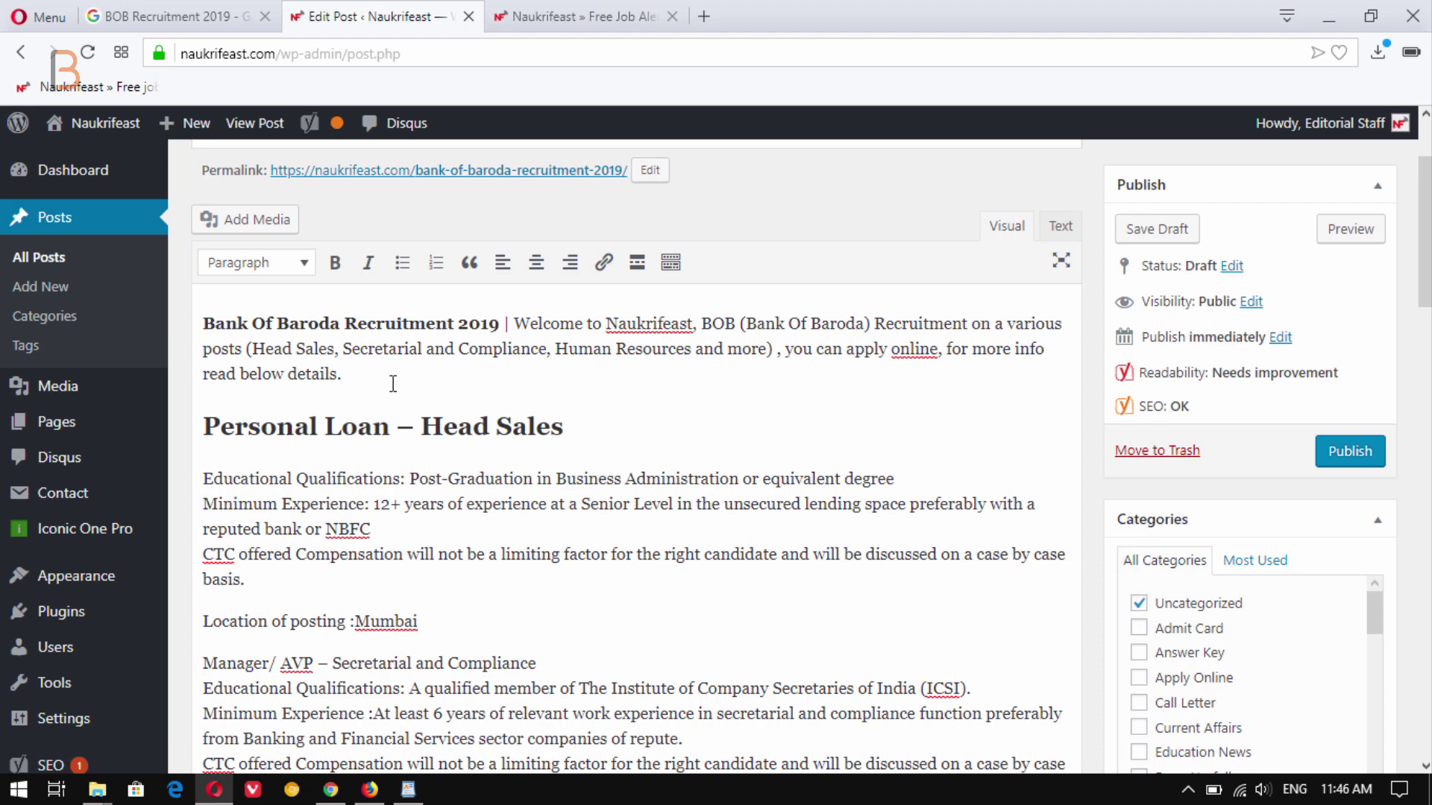
- Copy the "Final Words" section from the Grammarly document in Chrome and paste it on a new line at the end of the post in Opera
scroll(393, 386, down, 15)
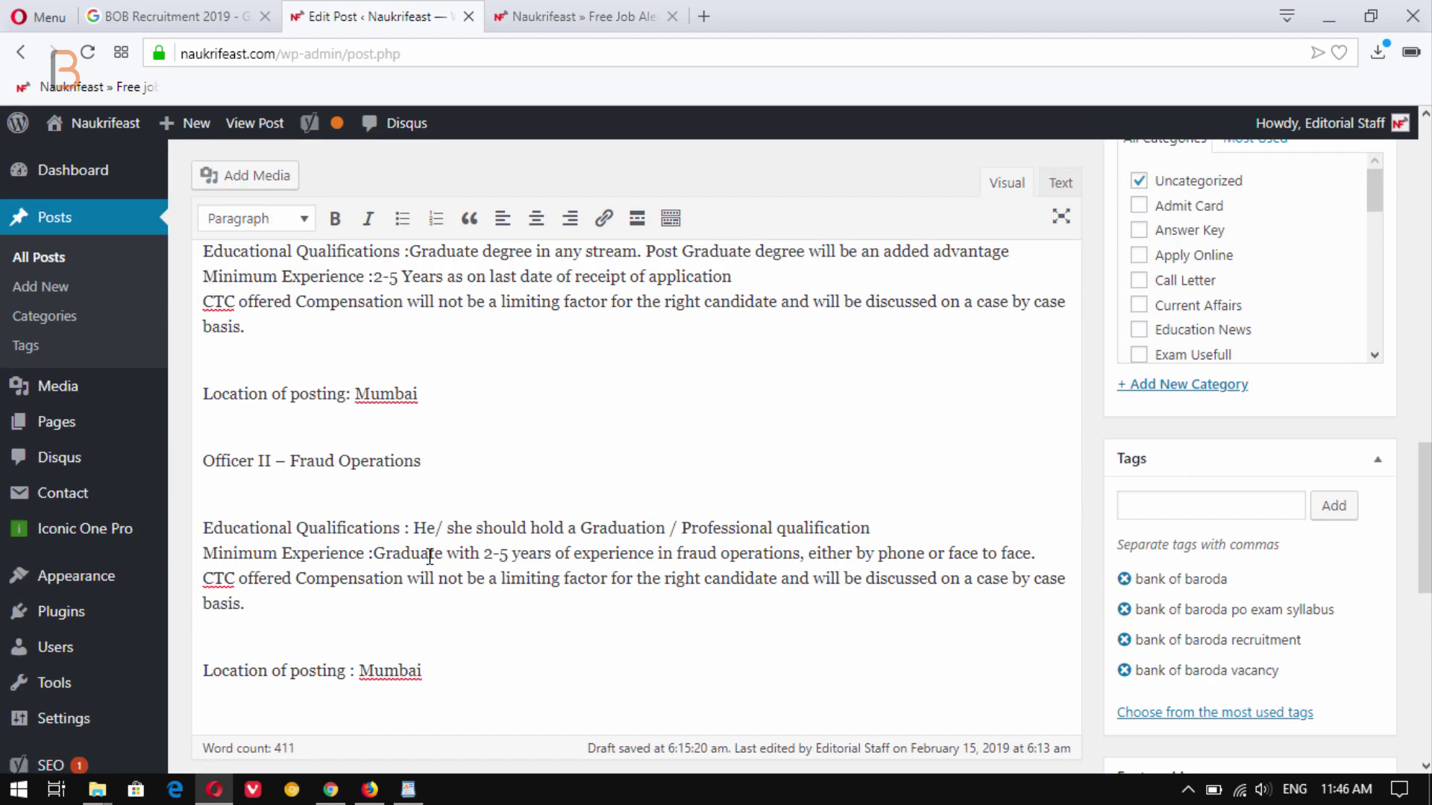
scroll(492, 364, down, 4)
click(479, 351)
key(Return)
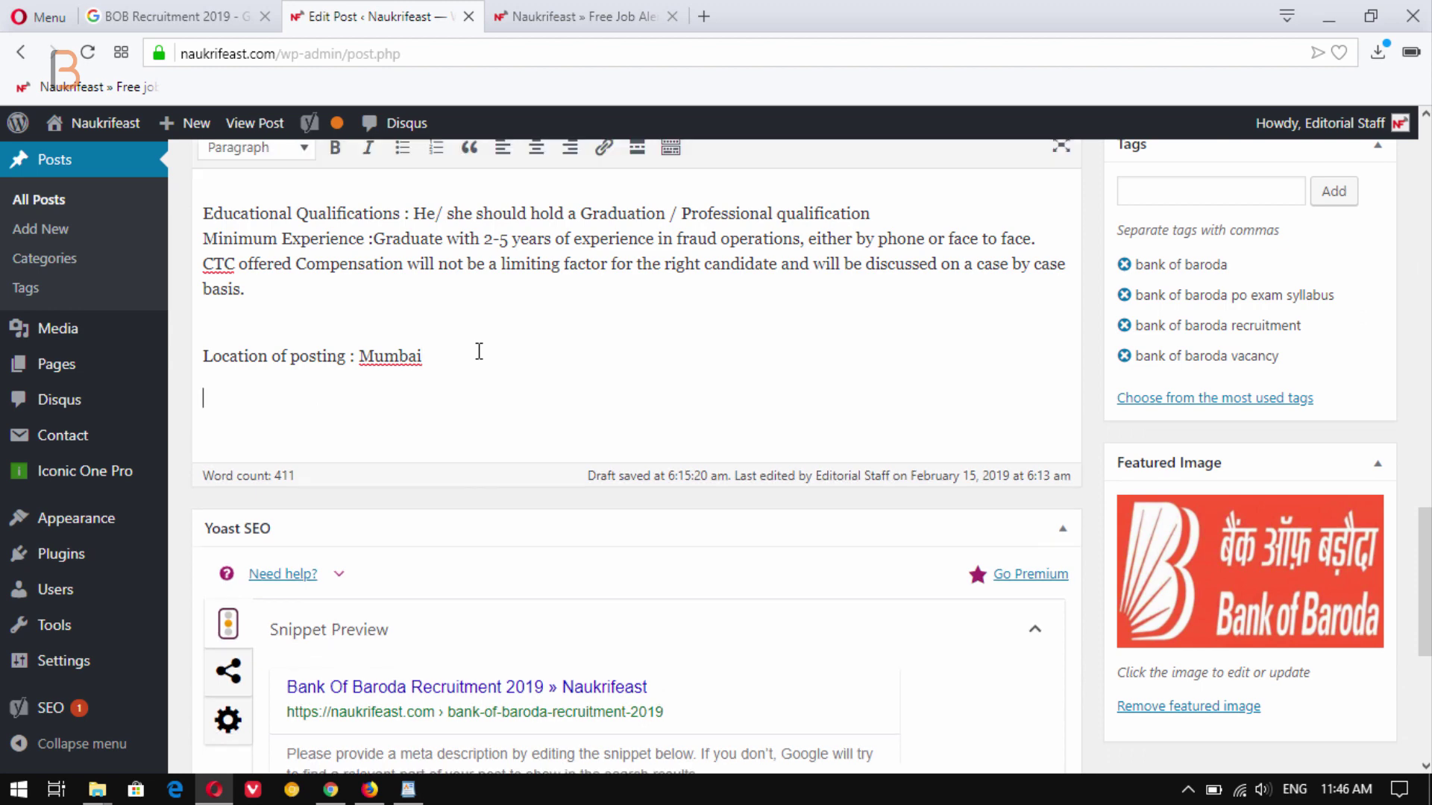
click(330, 789)
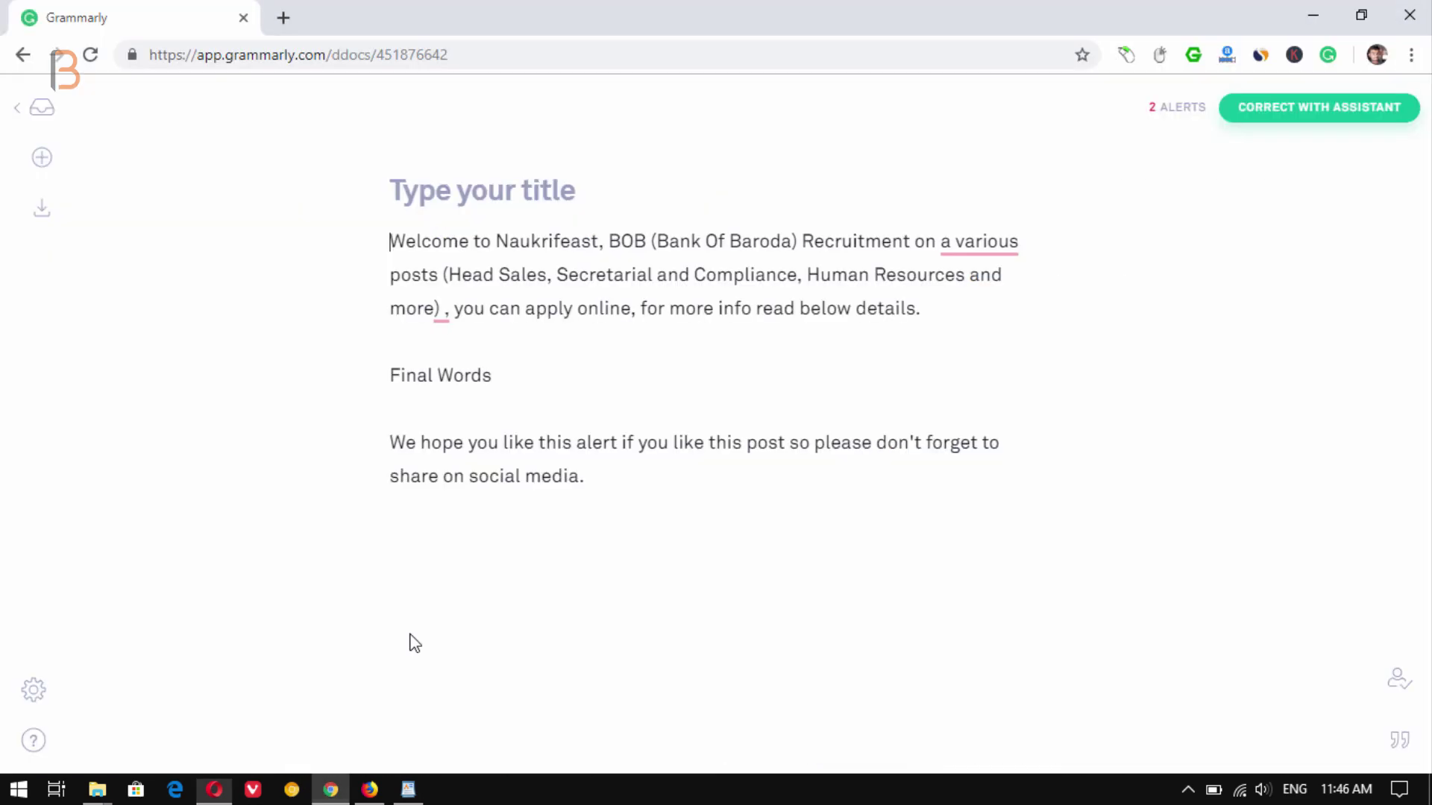
drag(602, 475, 375, 375)
key(ctrl+c)
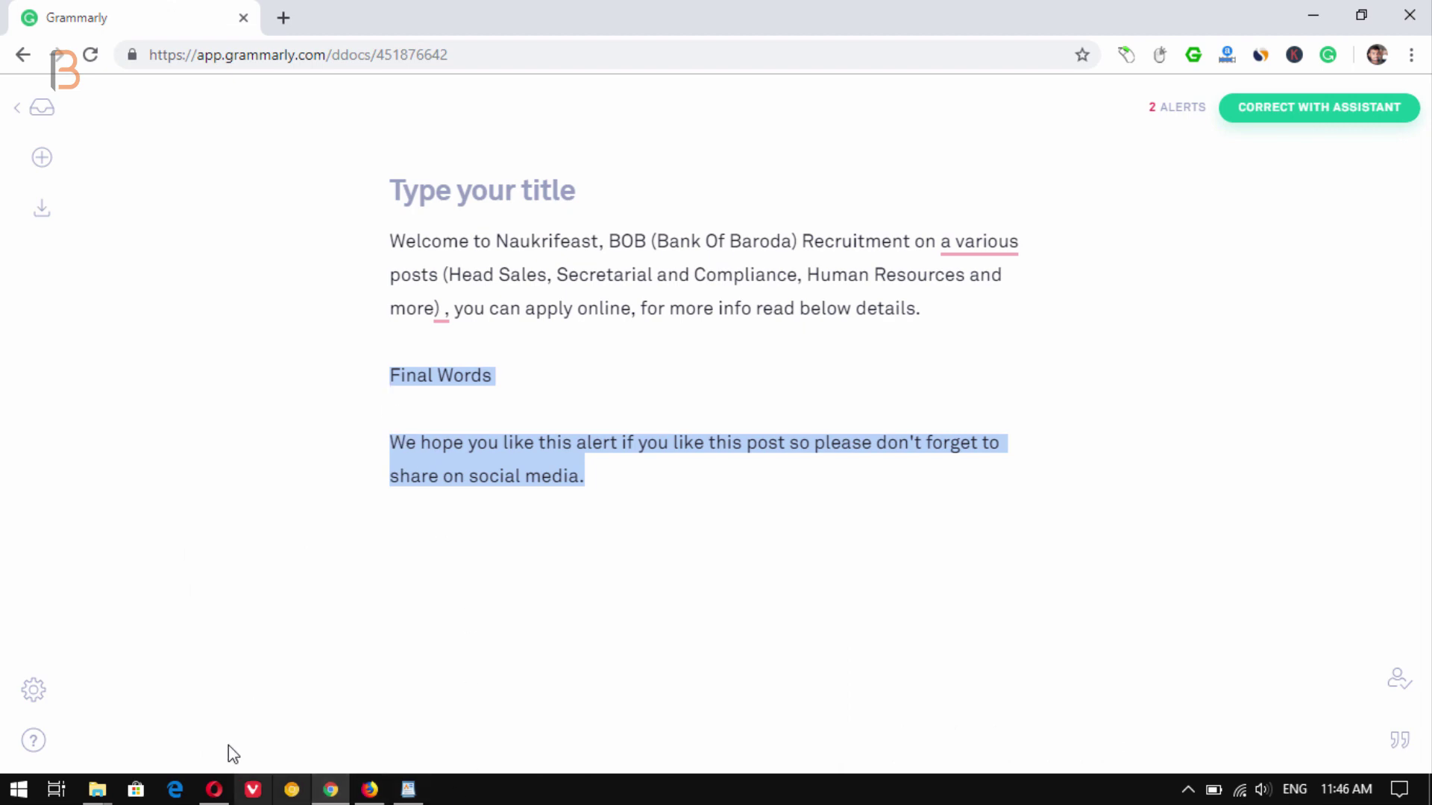
click(214, 789)
key(ctrl+v)
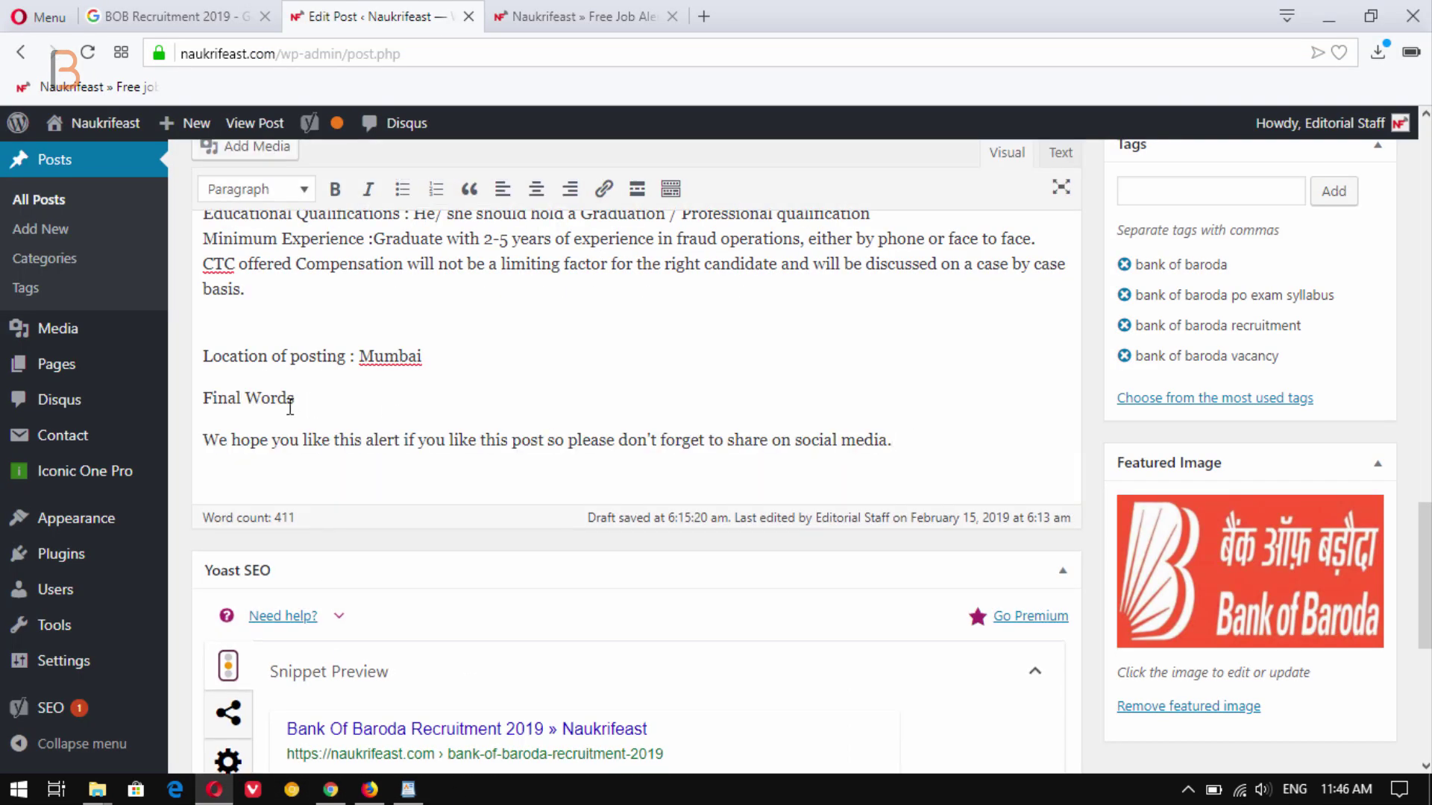
- Format the "Final Words" line as a Heading 2
click(295, 402)
key(alt+shift+2)
click(921, 467)
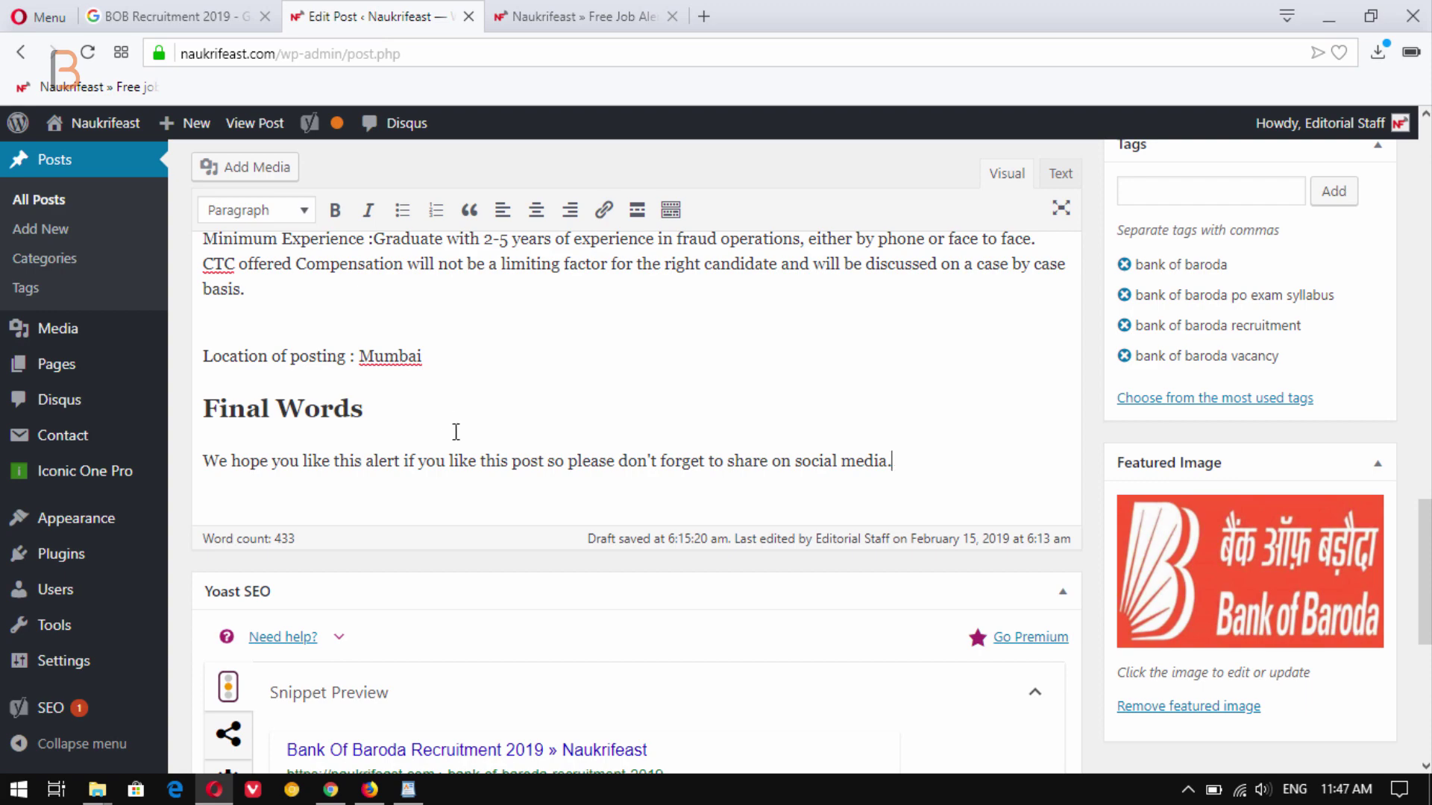
- Insert the Bank of Baroda image from the Media Library on a new line below the intro paragraph
scroll(460, 432, up, 15)
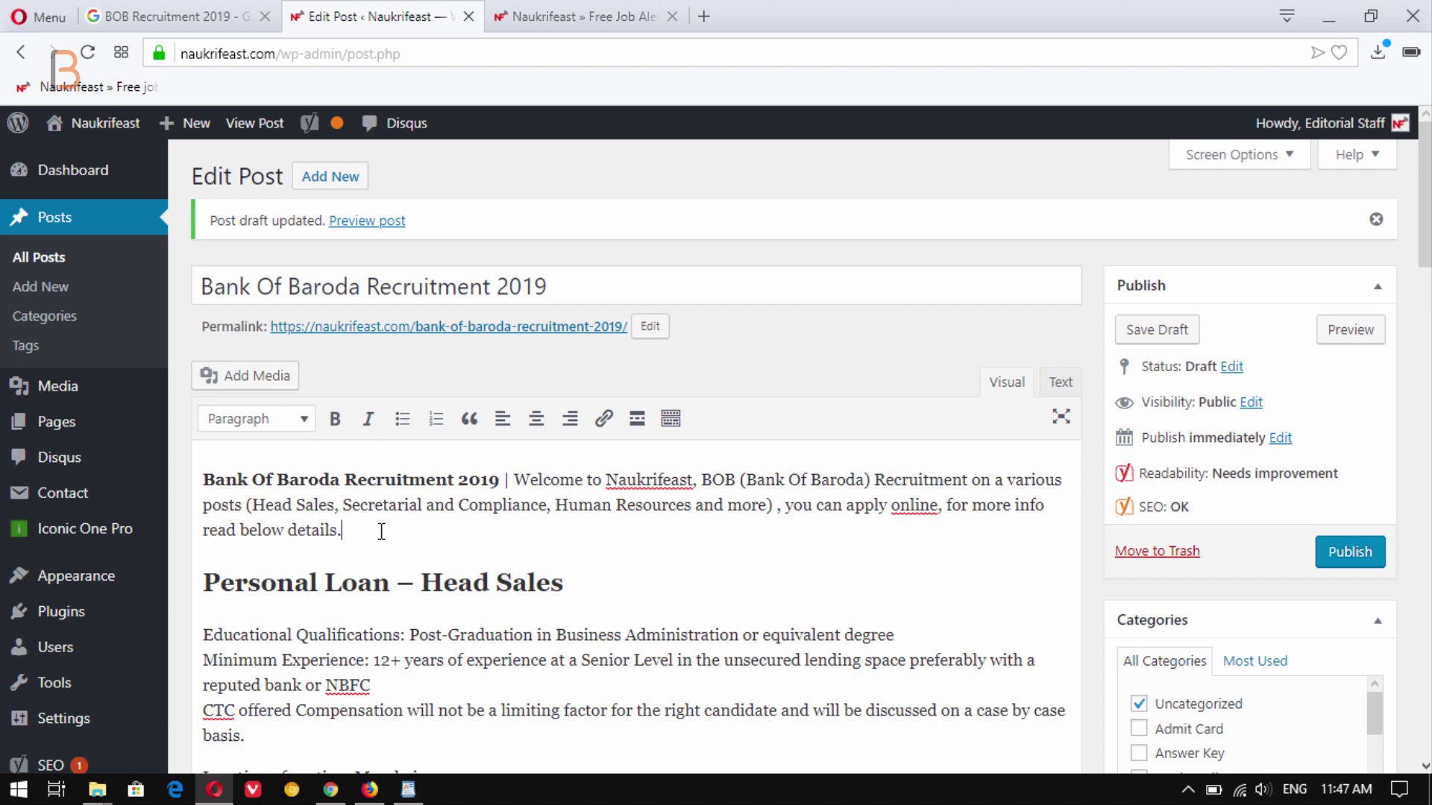
key(Return)
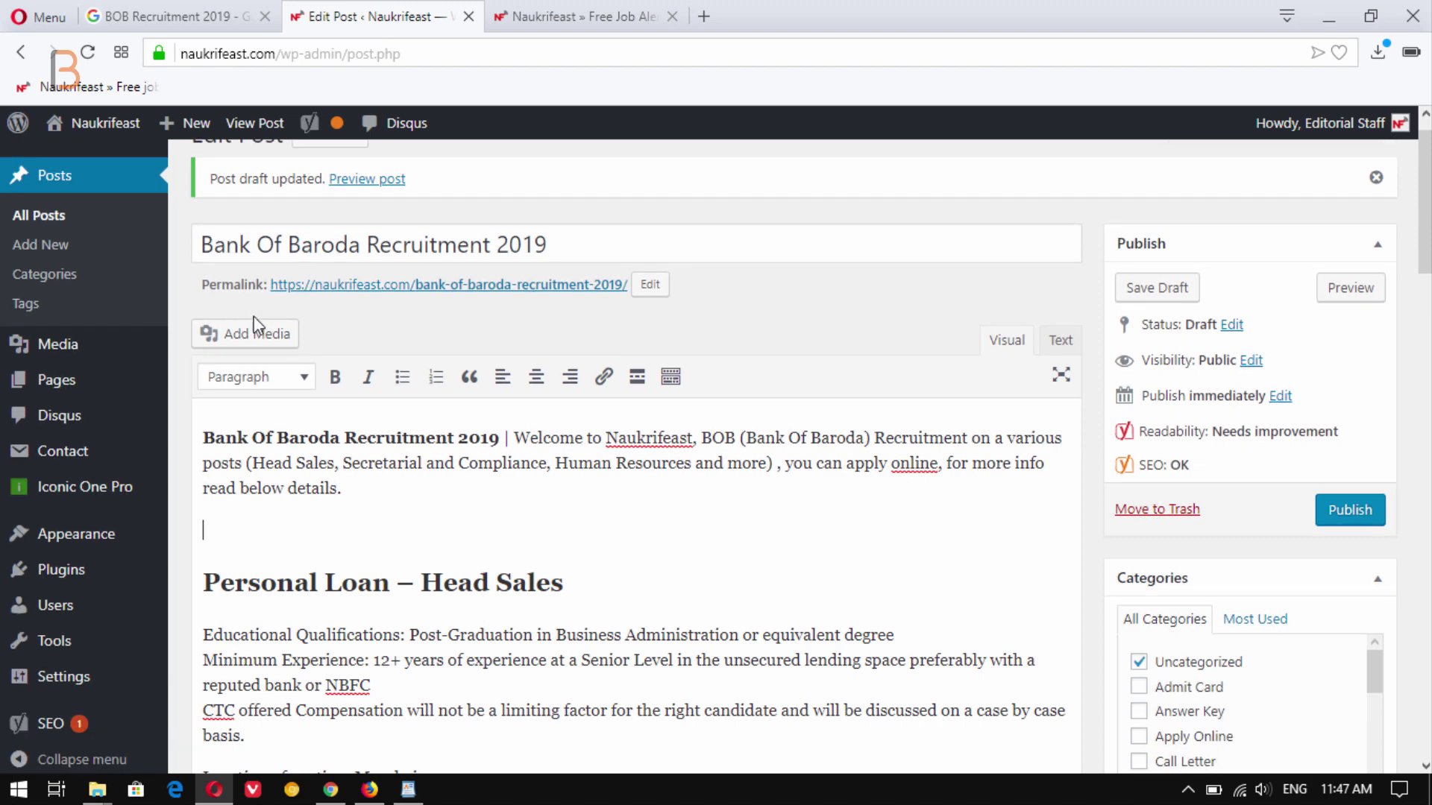
click(259, 339)
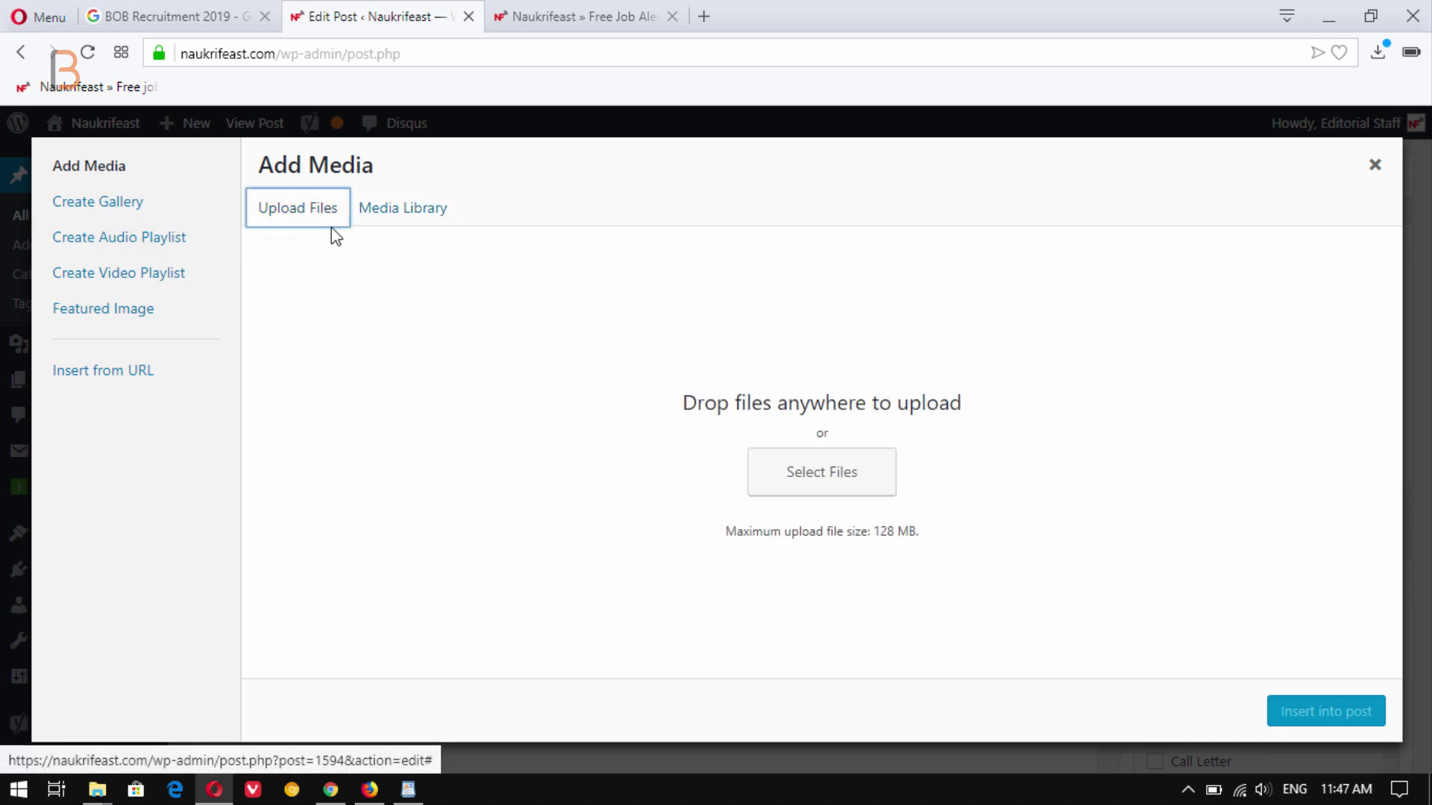
click(368, 325)
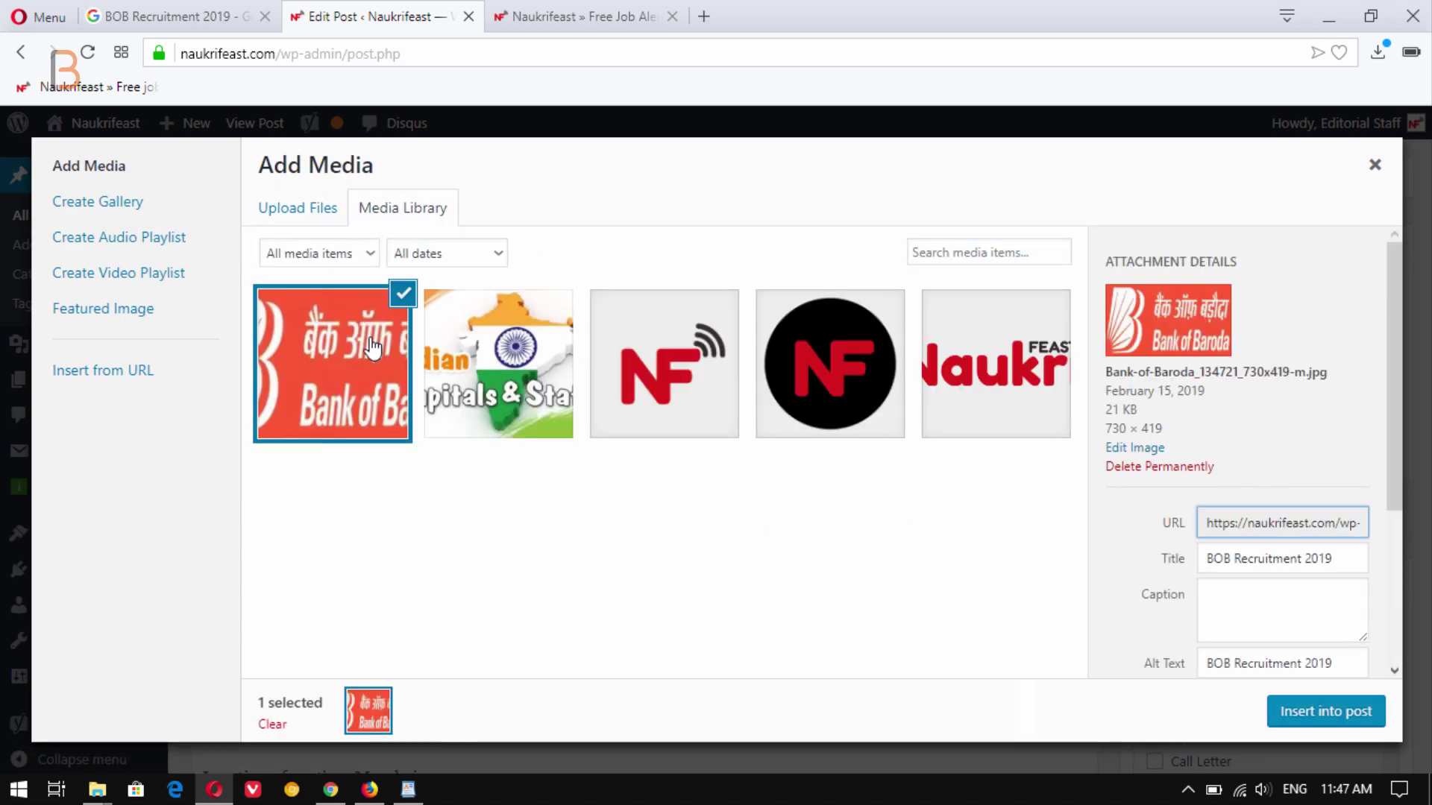
click(1316, 712)
- Align the inserted Bank of Baroda image to the center and set it to its full size
click(421, 580)
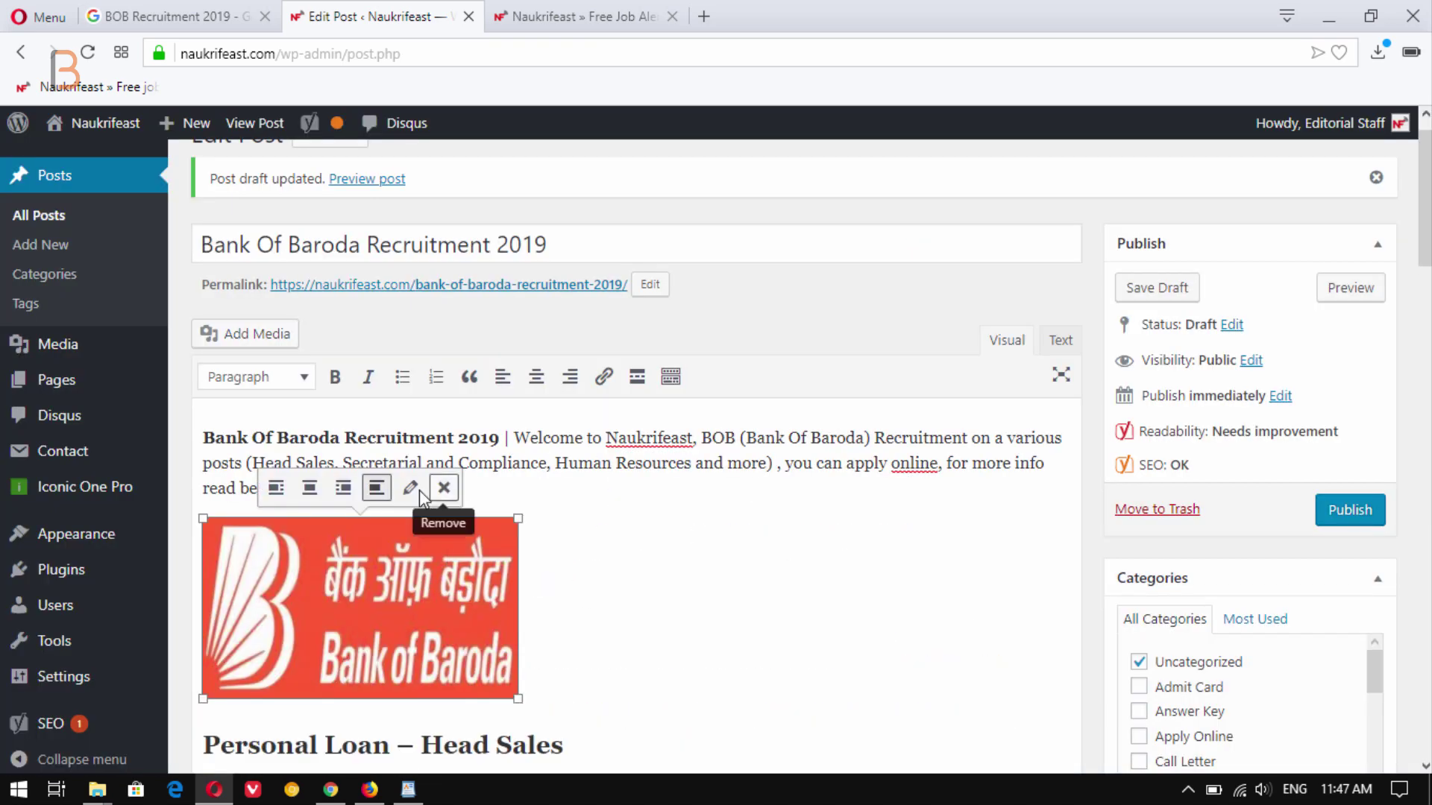
click(407, 491)
click(397, 396)
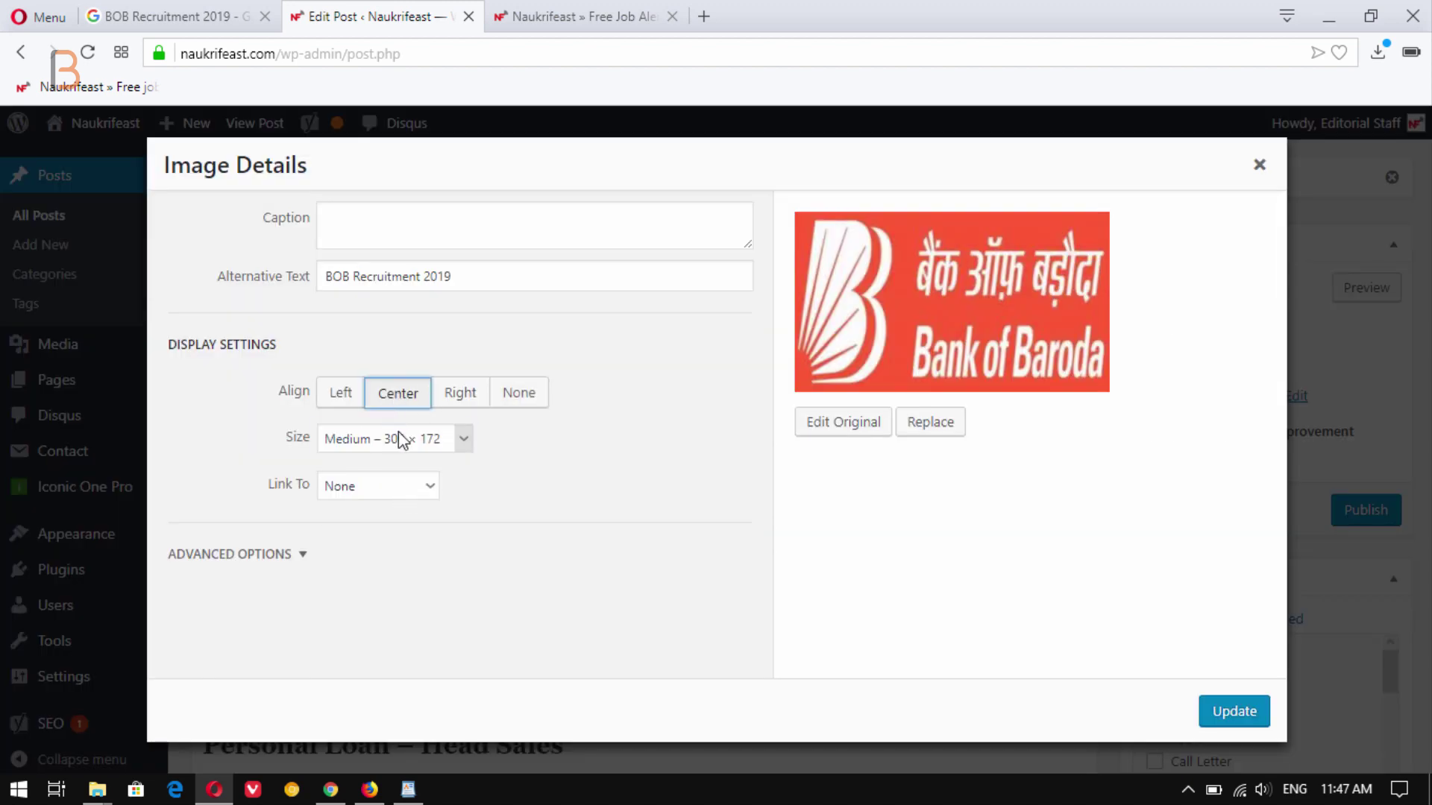
click(409, 439)
click(418, 480)
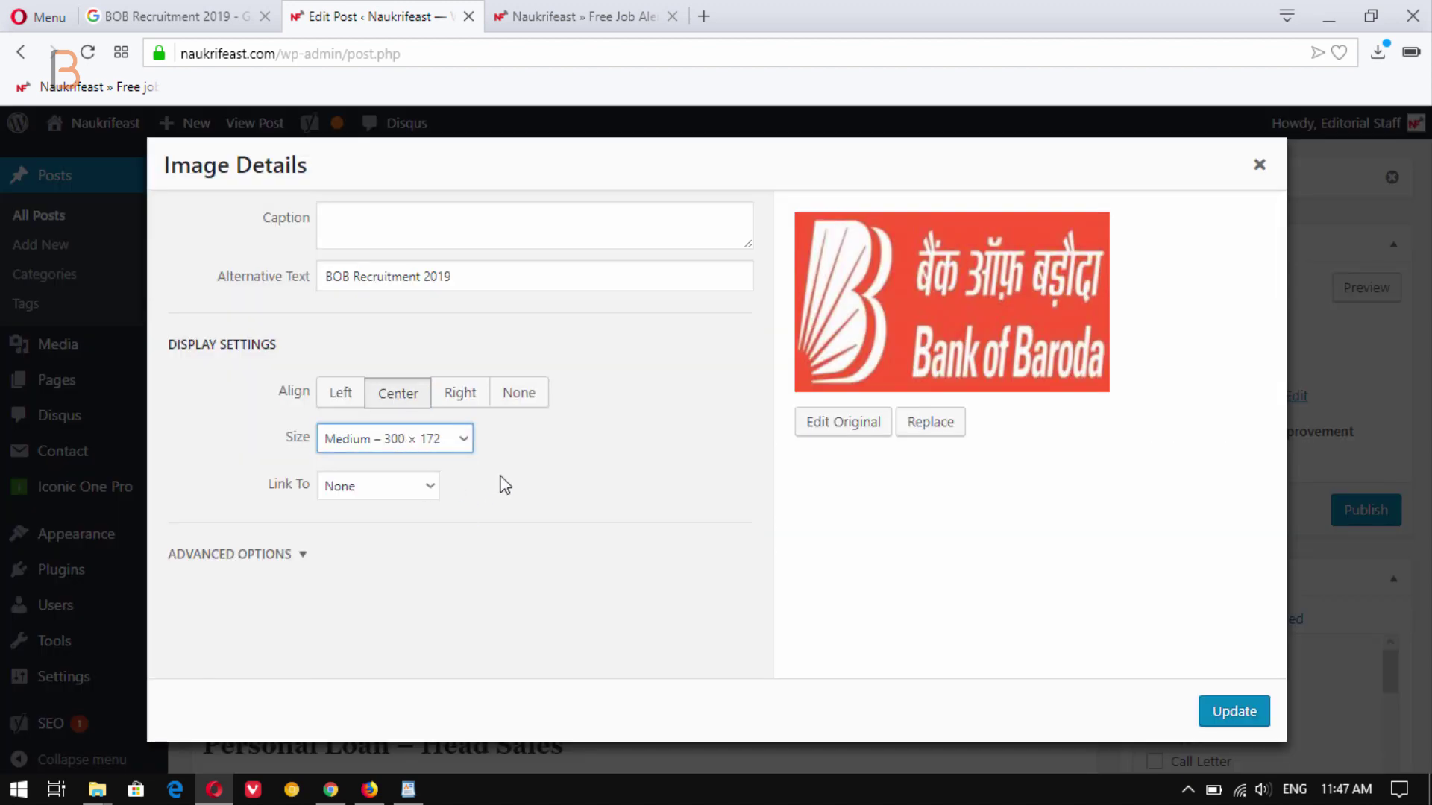
click(418, 440)
click(410, 501)
click(1232, 712)
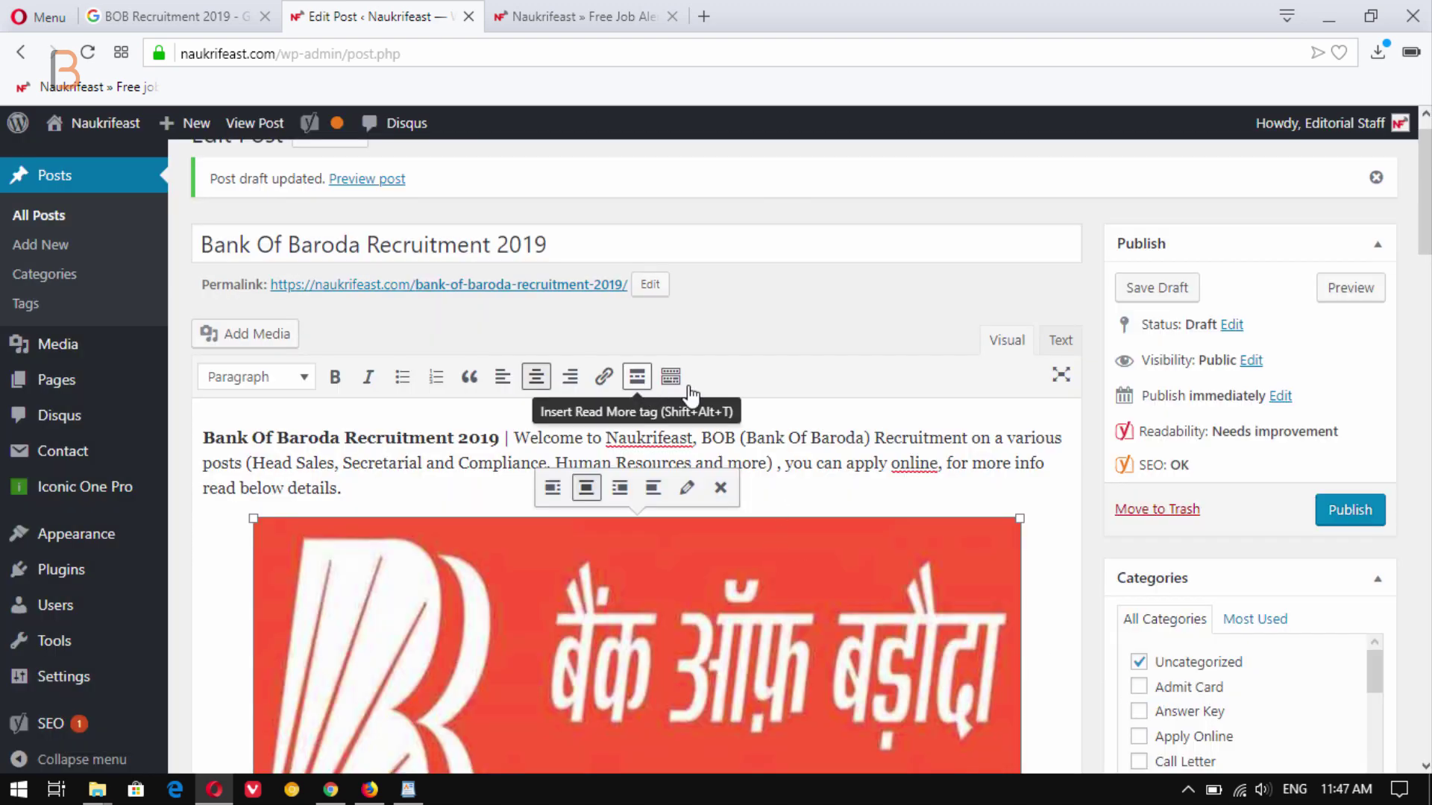
- Save the post as a draft and open its permalink in a new tab
click(1190, 295)
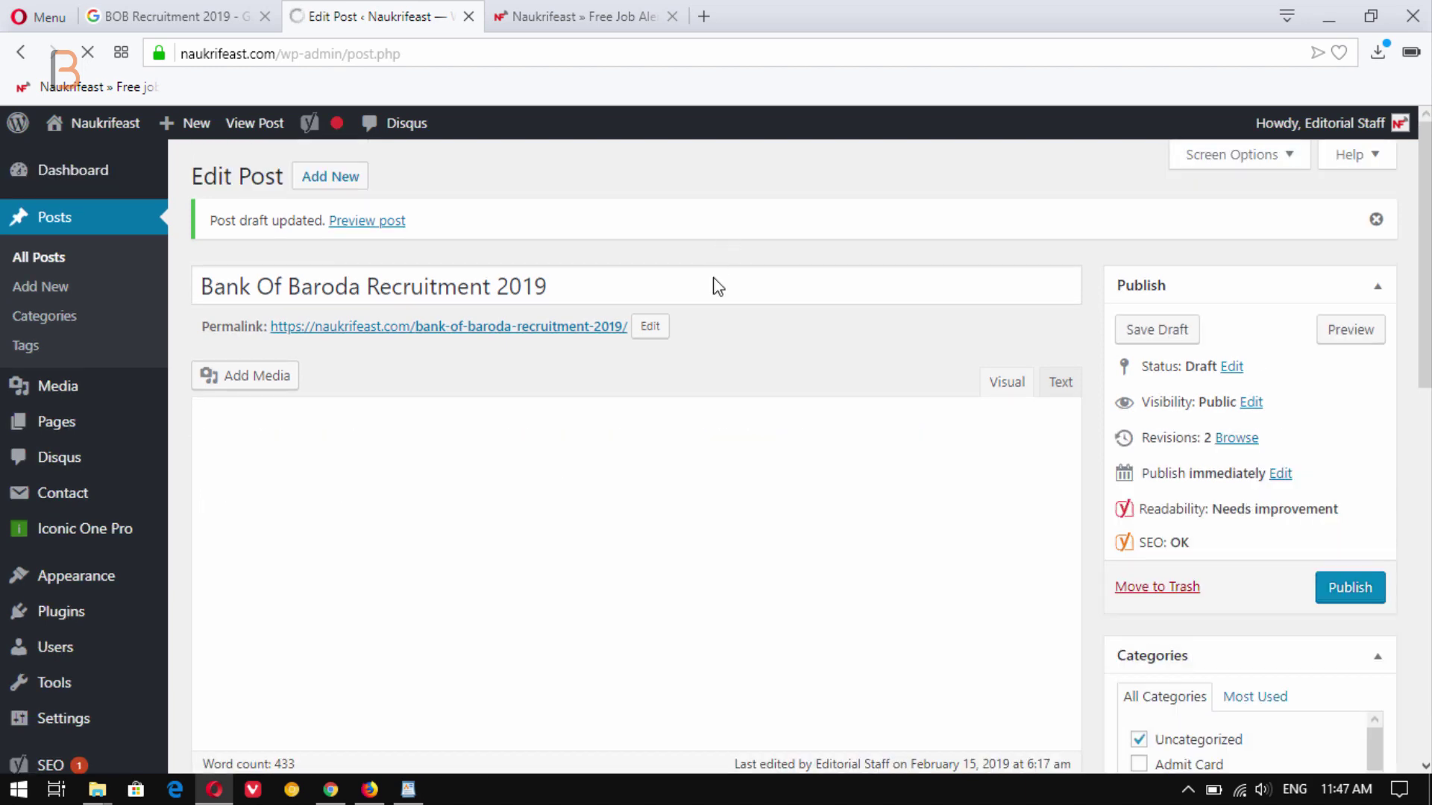
scroll(751, 279, down, 1)
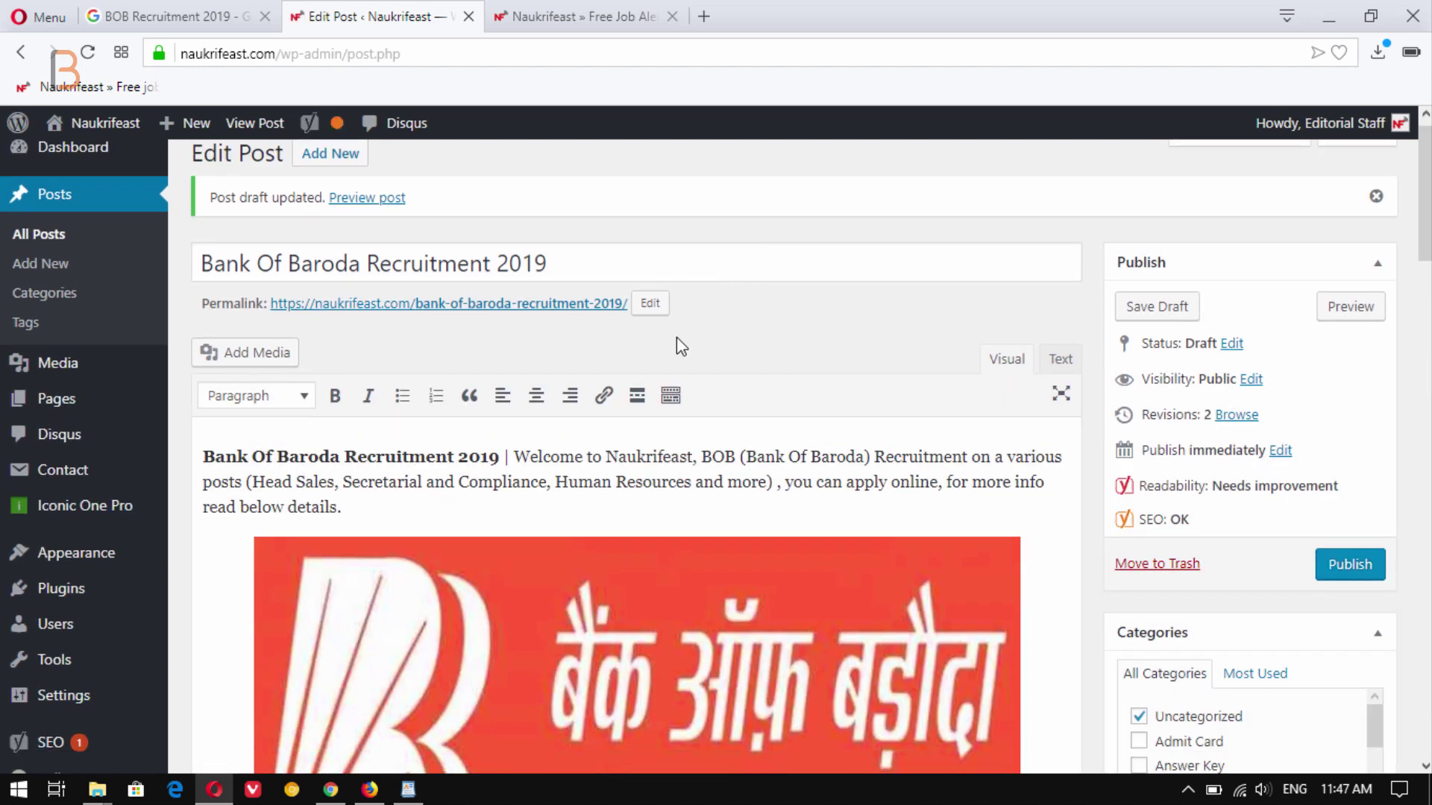
right_click(545, 304)
click(575, 324)
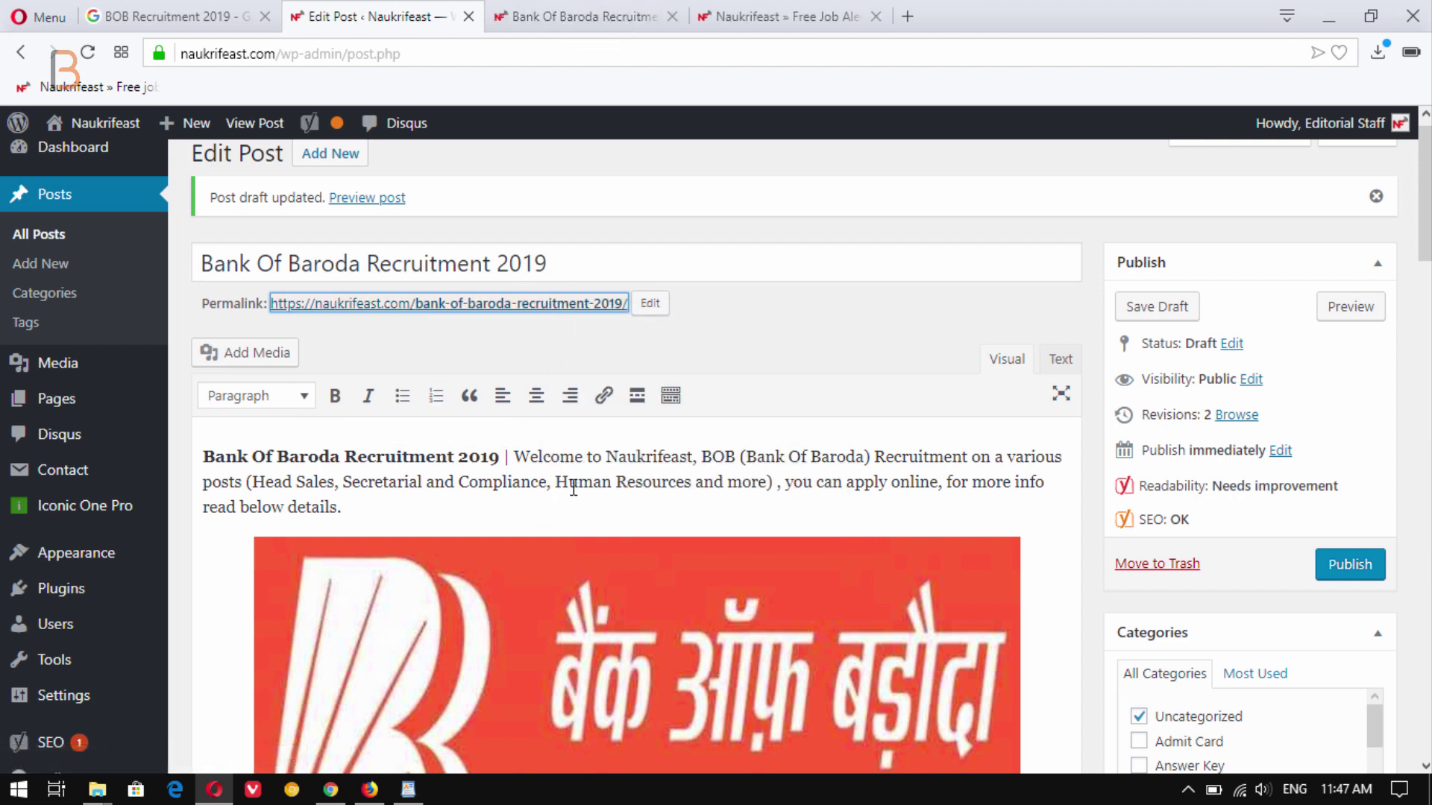
- Review the Bank Of Baroda Recruitment 2019 page on the site from the title through the Final Words section
click(555, 12)
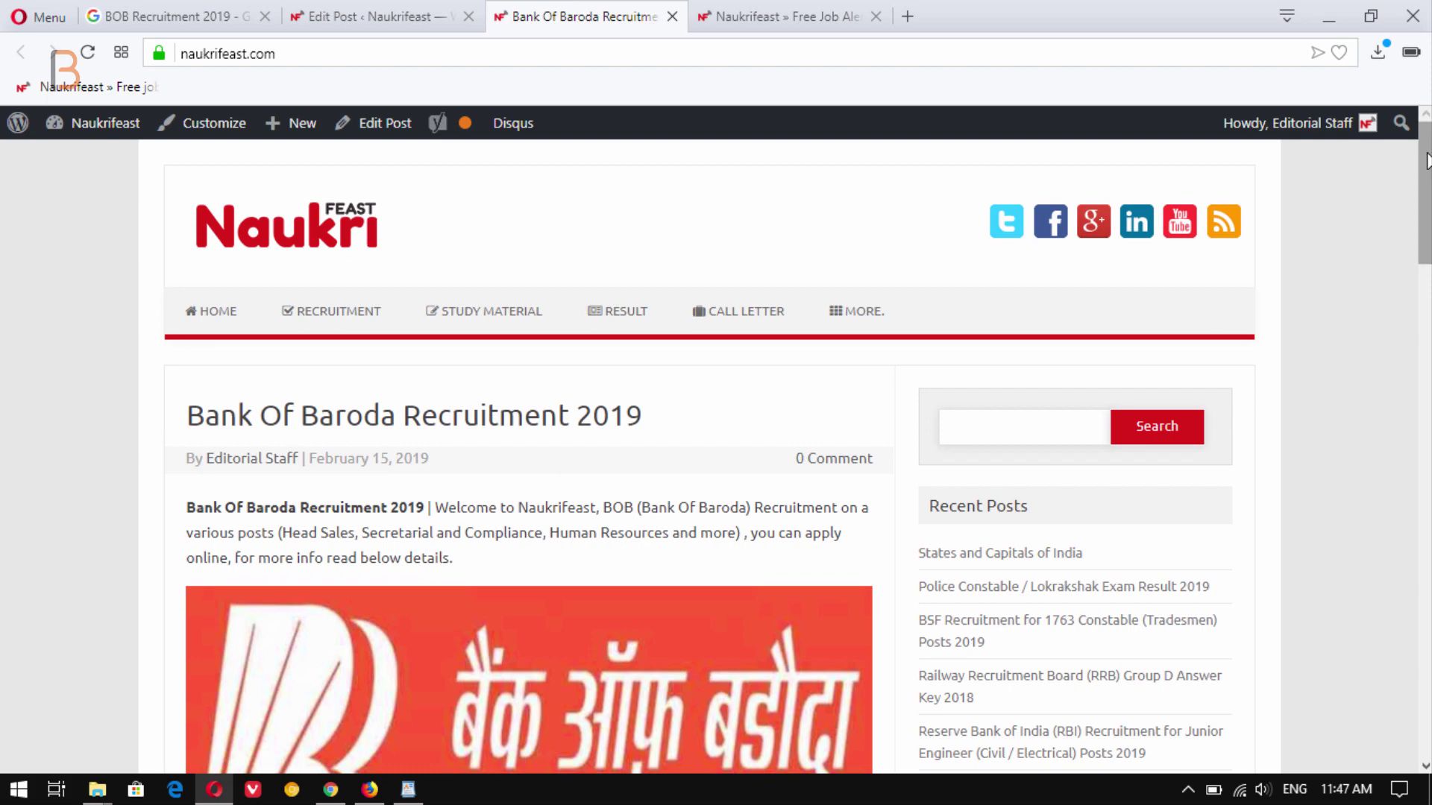
scroll(1420, 170, down, 7)
scroll(529, 455, down, 18)
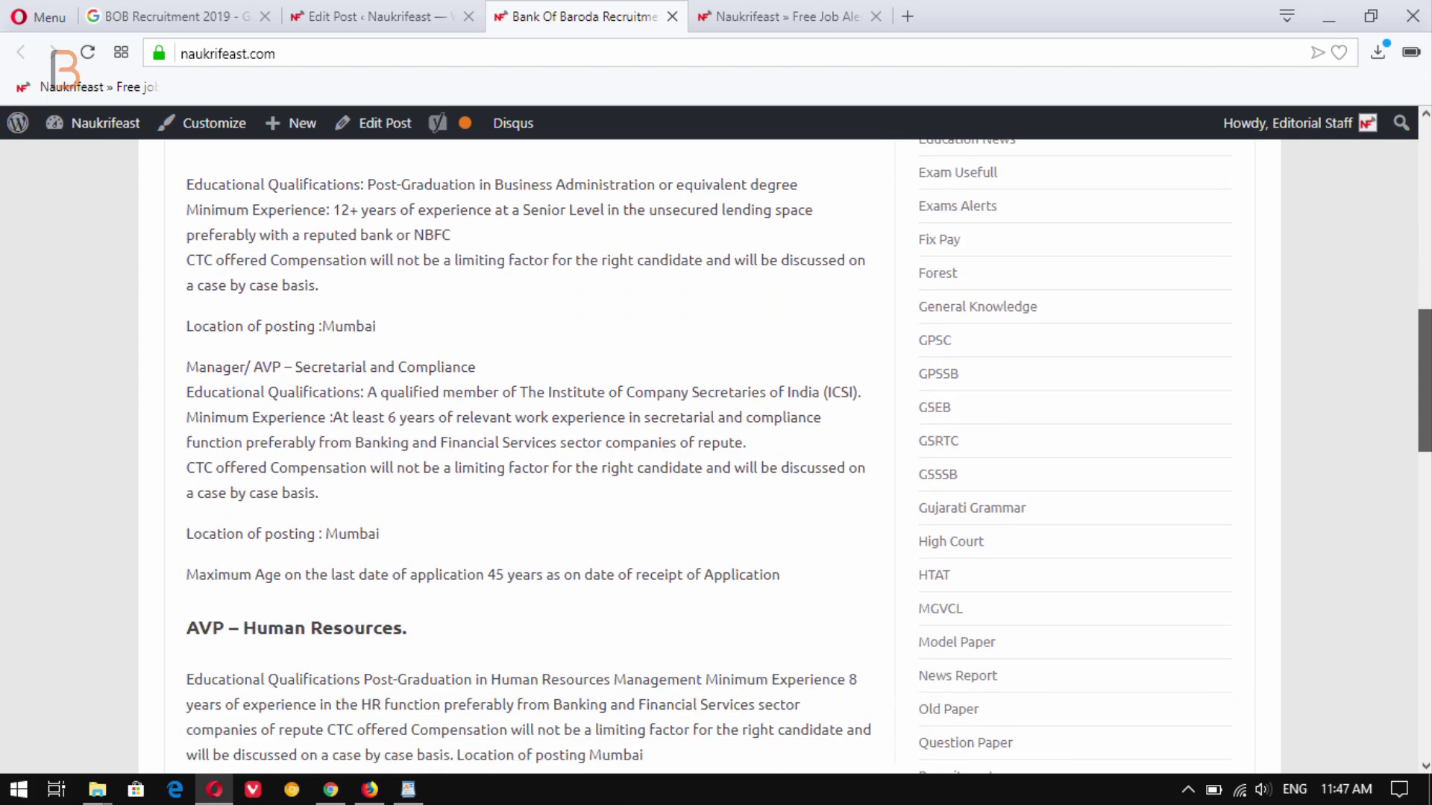
scroll(530, 455, down, 7)
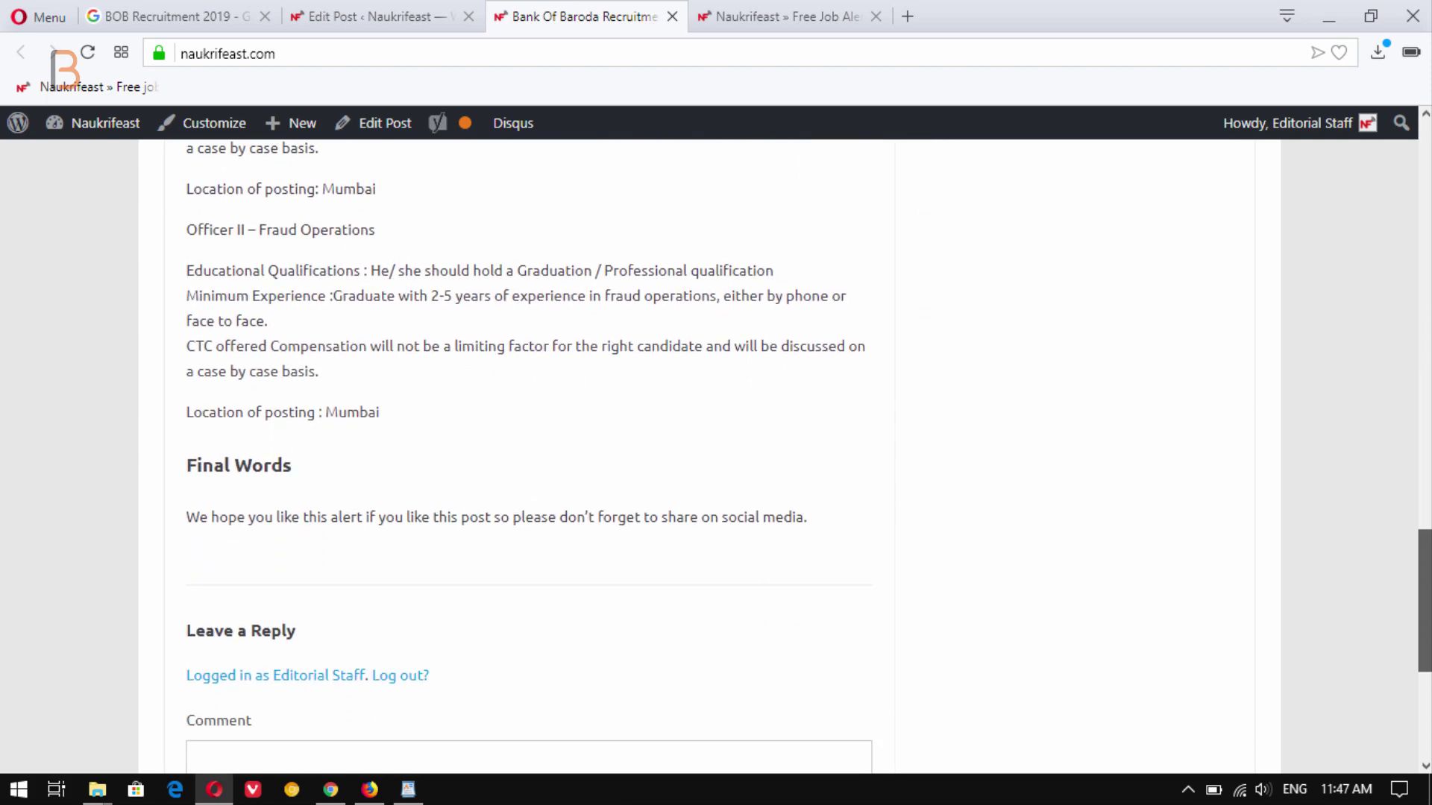
scroll(529, 455, up, 4)
scroll(530, 455, down, 2)
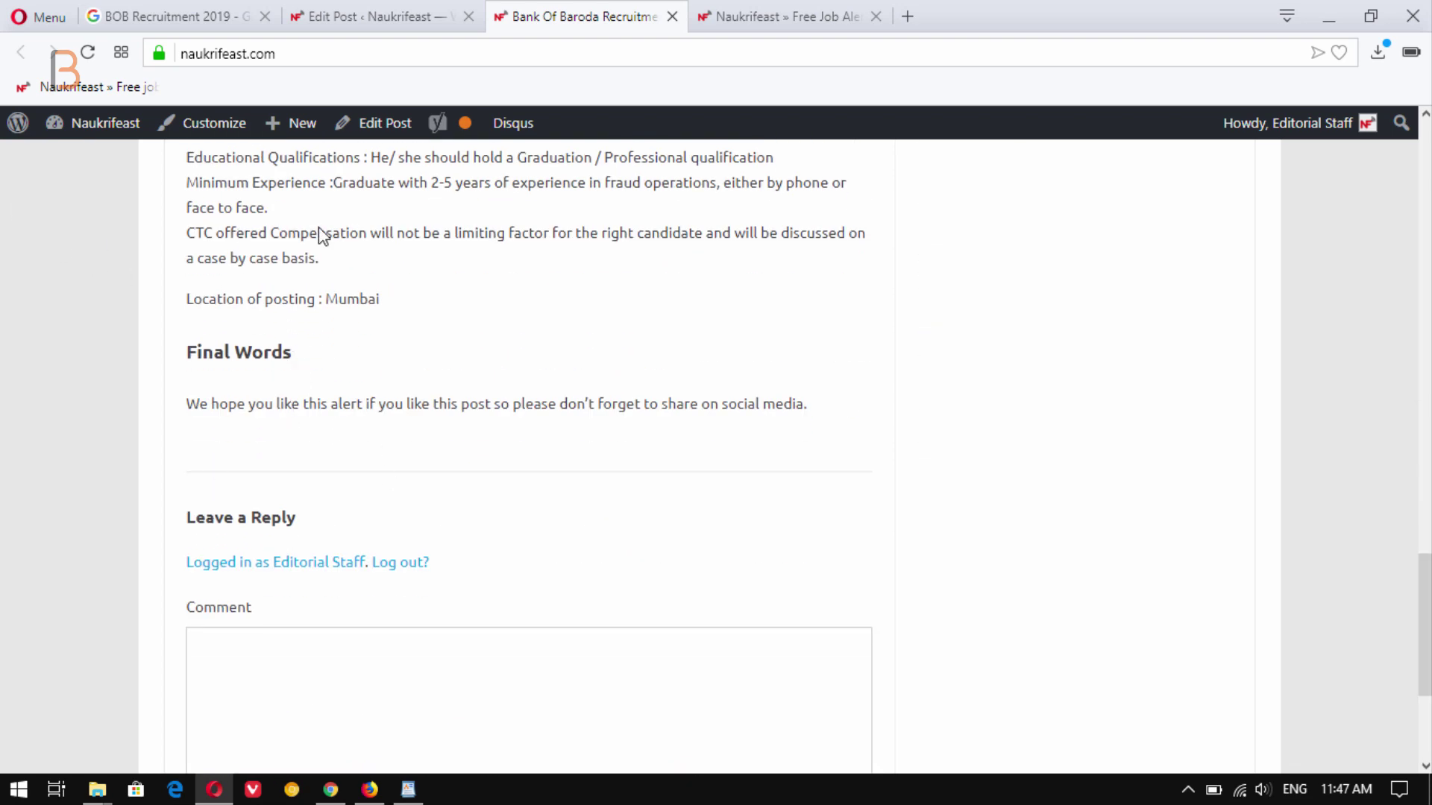
- Return to the post editor and add the line "Apply now - Click here" above the "Final Words" heading
click(336, 15)
scroll(541, 477, down, 10)
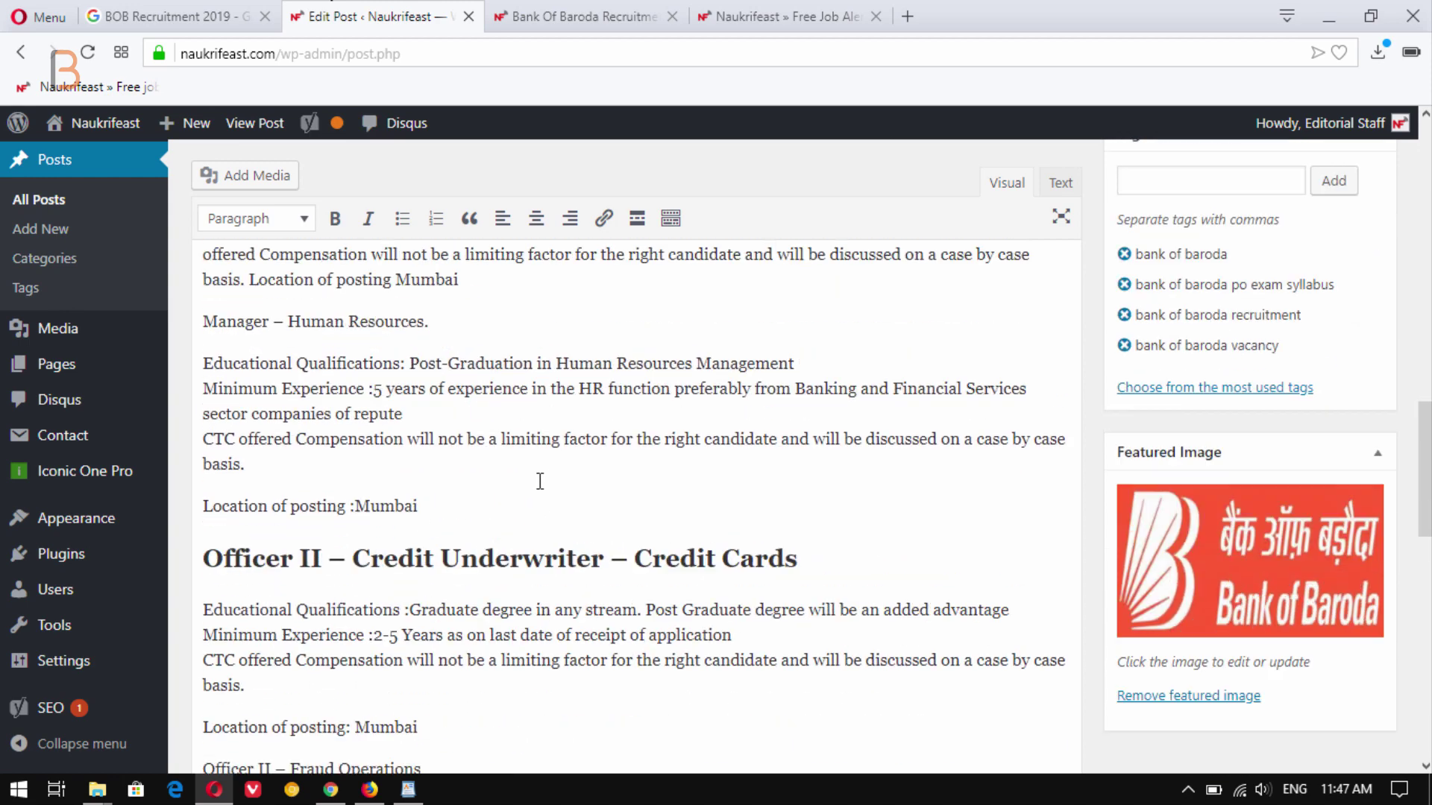
scroll(540, 481, down, 8)
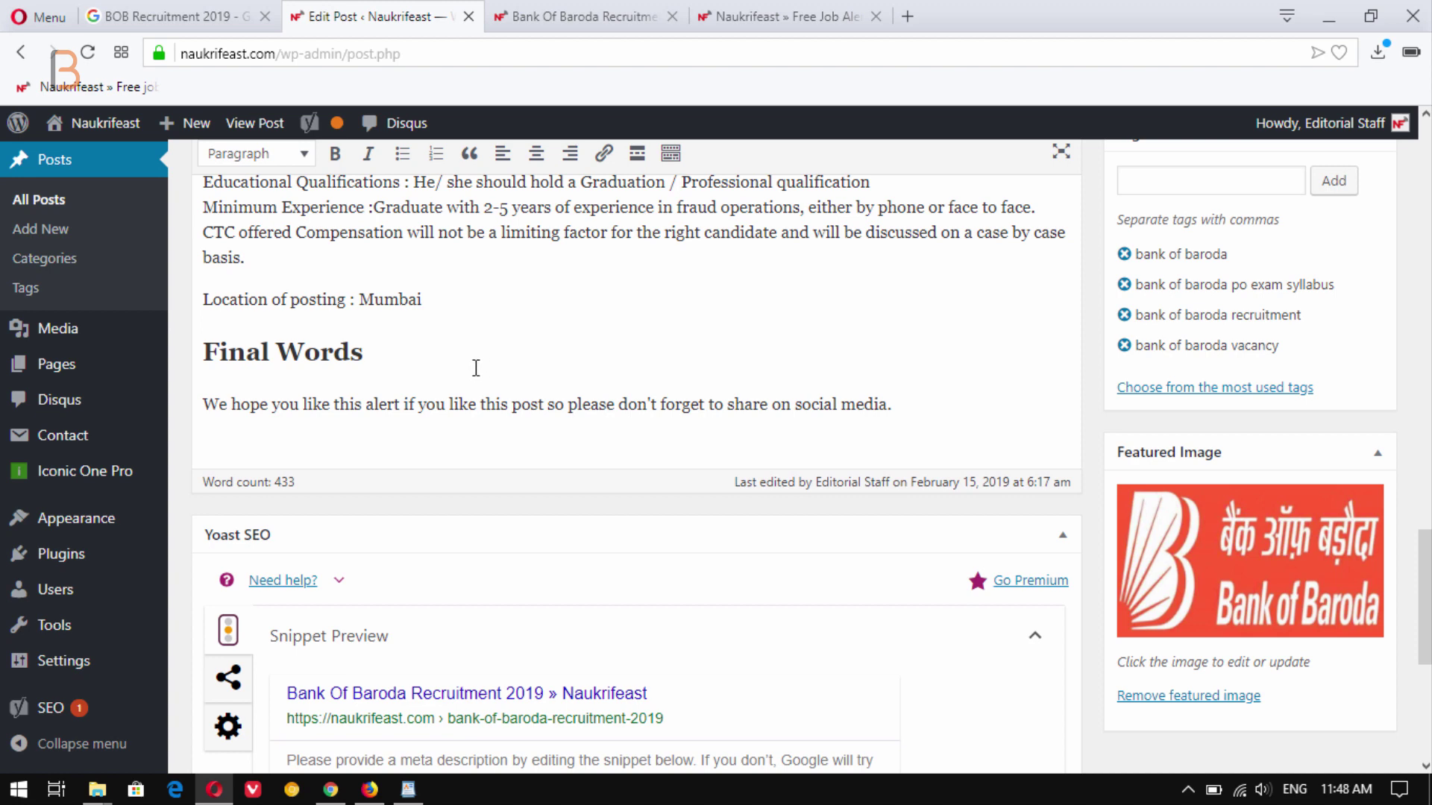
click(480, 302)
key(Return)
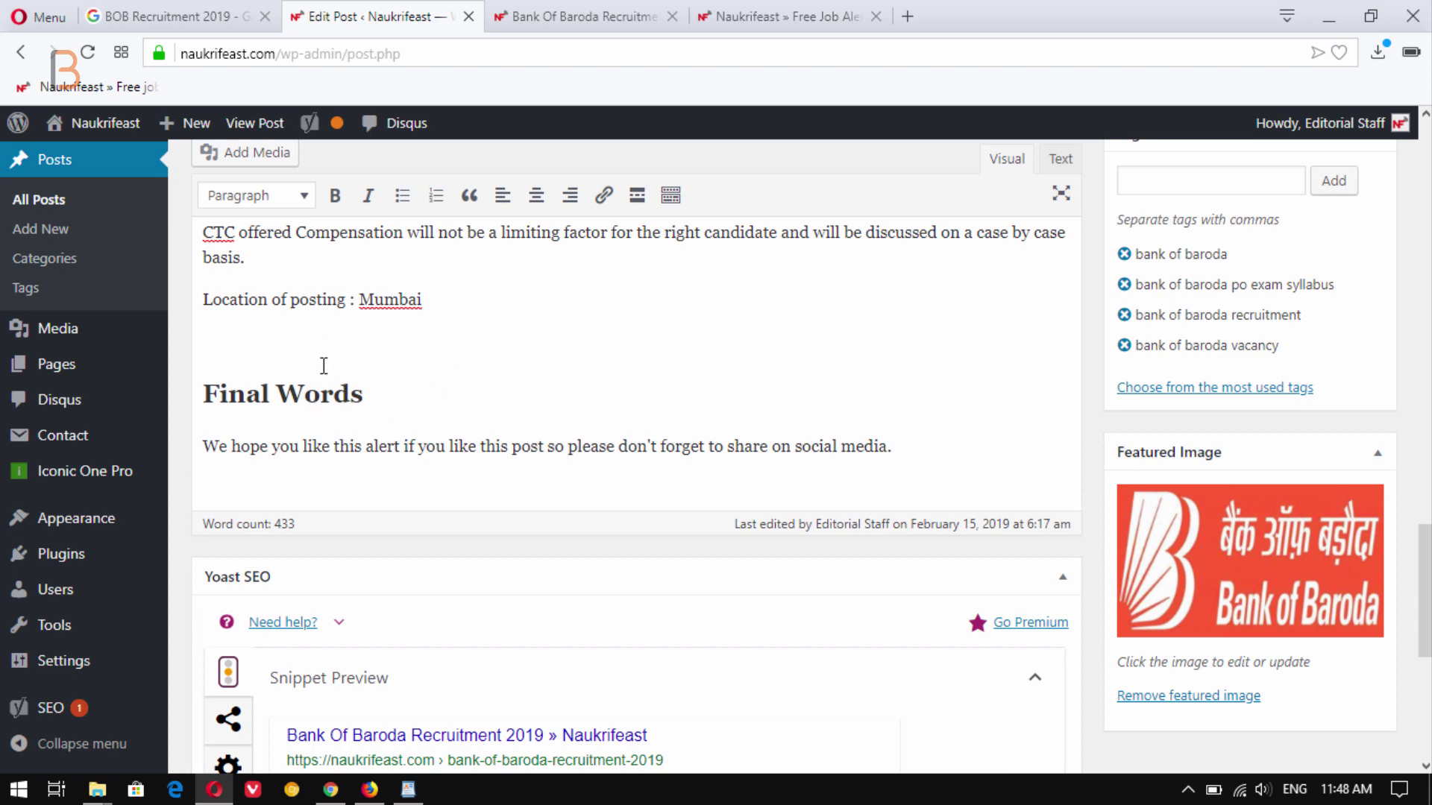
text(aPPLY)
key(BackSpace)
key(BackSpace)
key(BackSpace)
key(BackSpace)
text(Apply now - Click here)
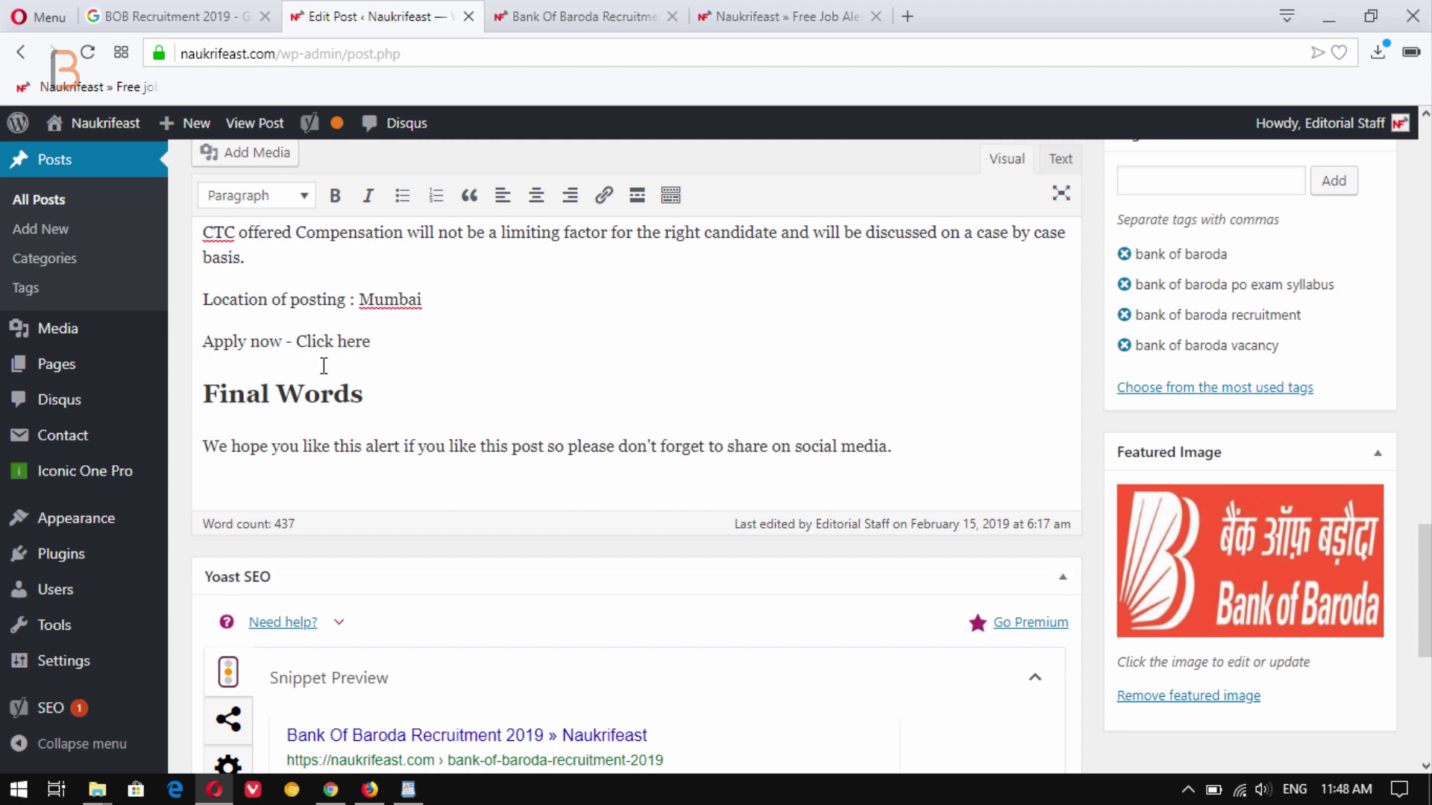
- Format the "Apply now - Click here" line as bold, centered and a blockquote
drag(390, 340, 186, 340)
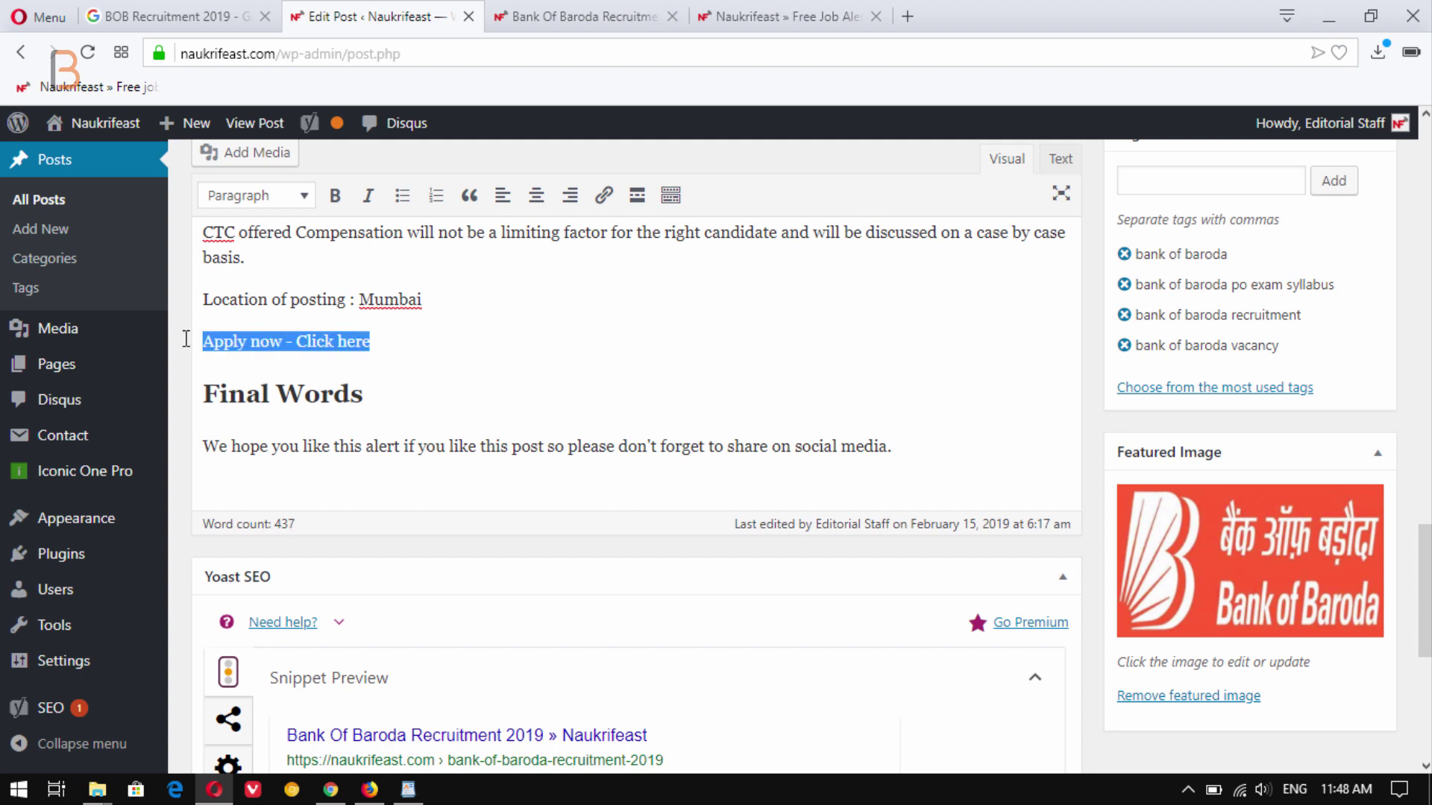
click(335, 195)
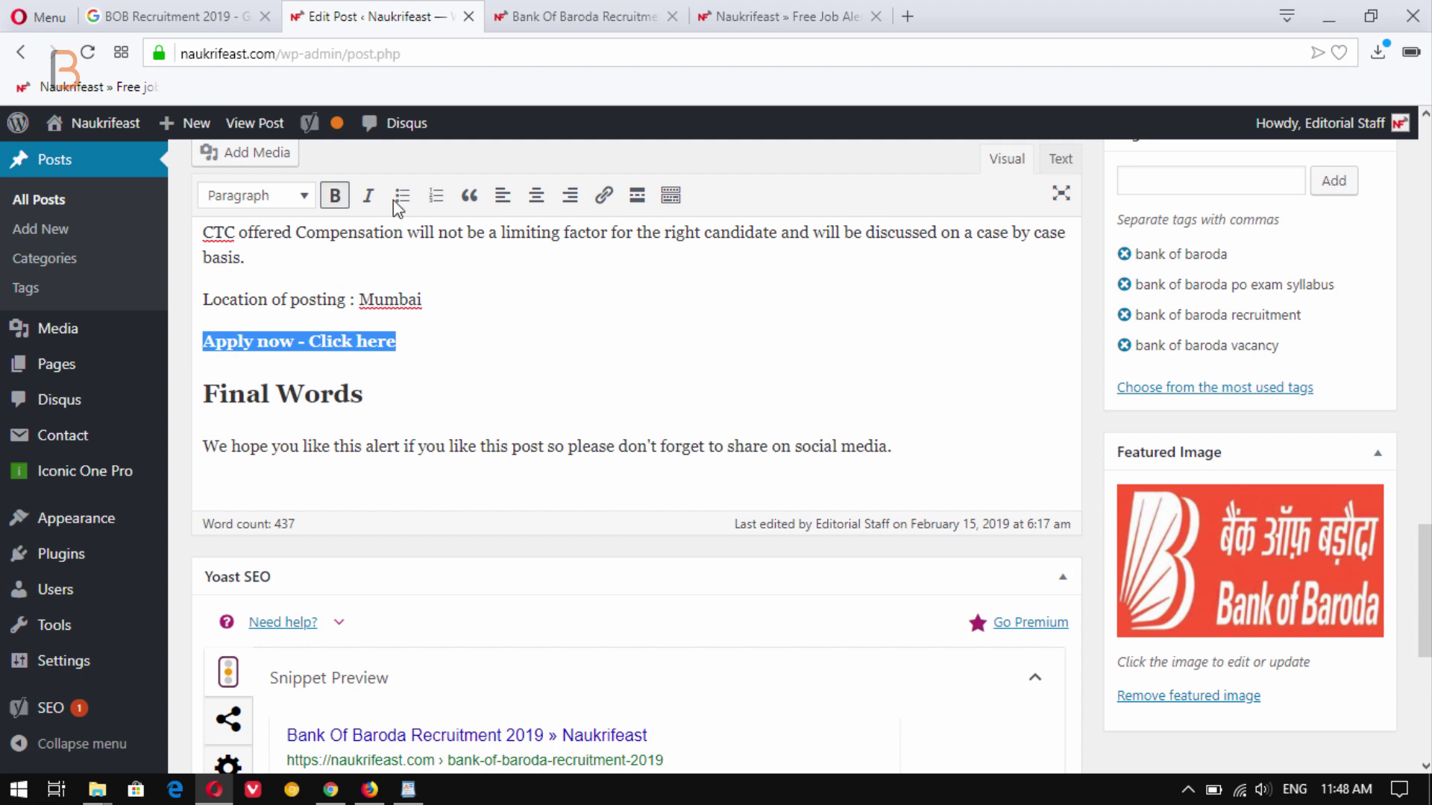
click(535, 202)
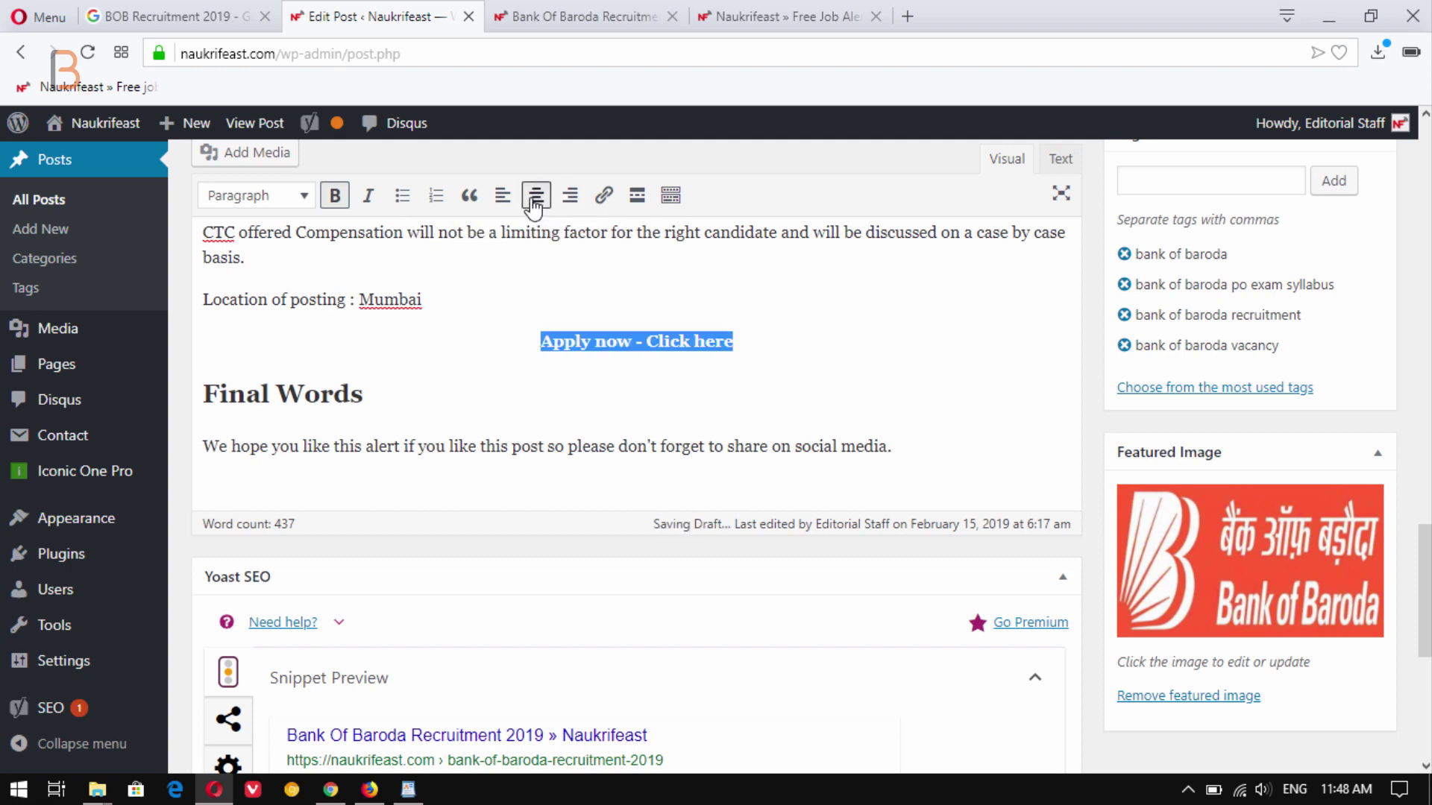
click(470, 197)
click(750, 343)
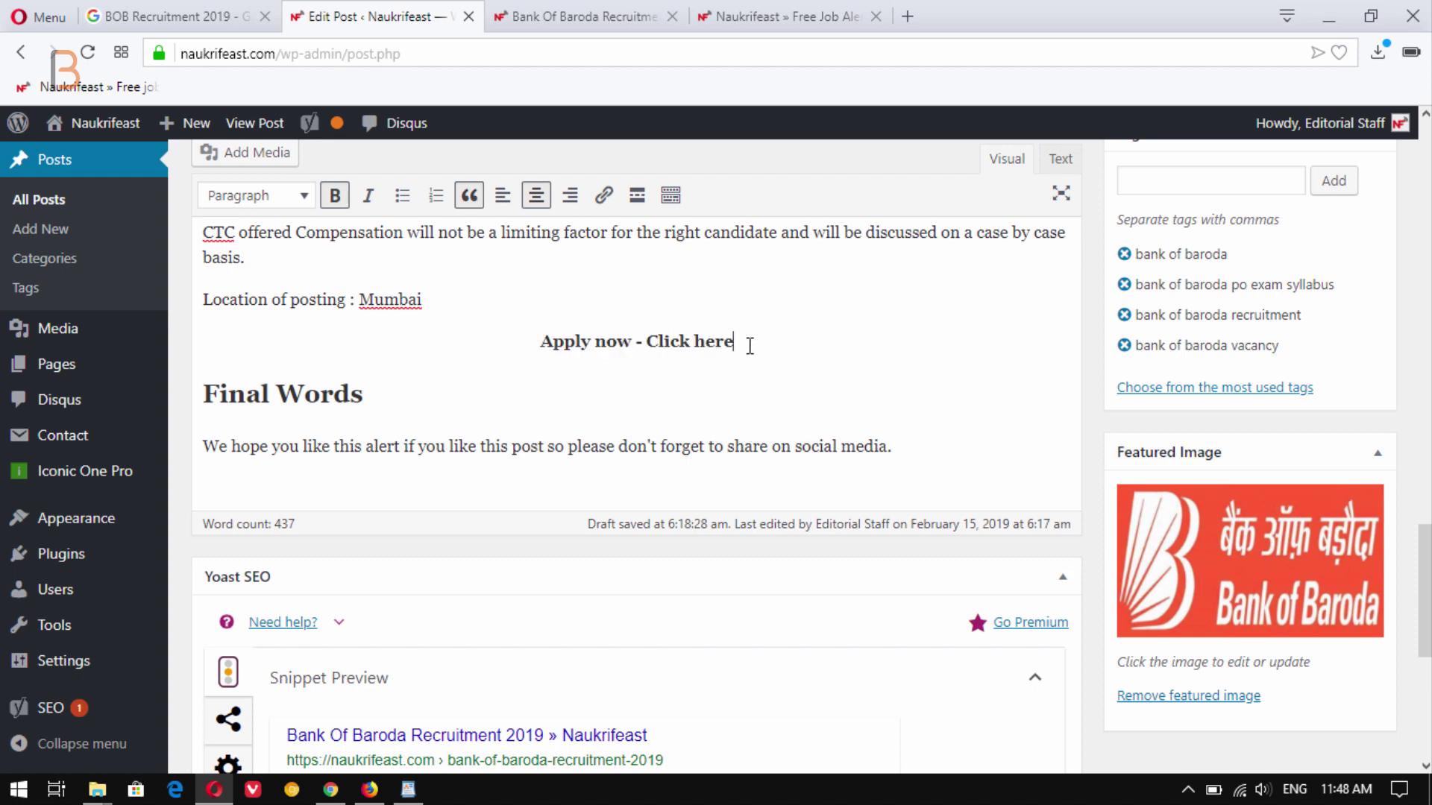
drag(733, 342, 646, 342)
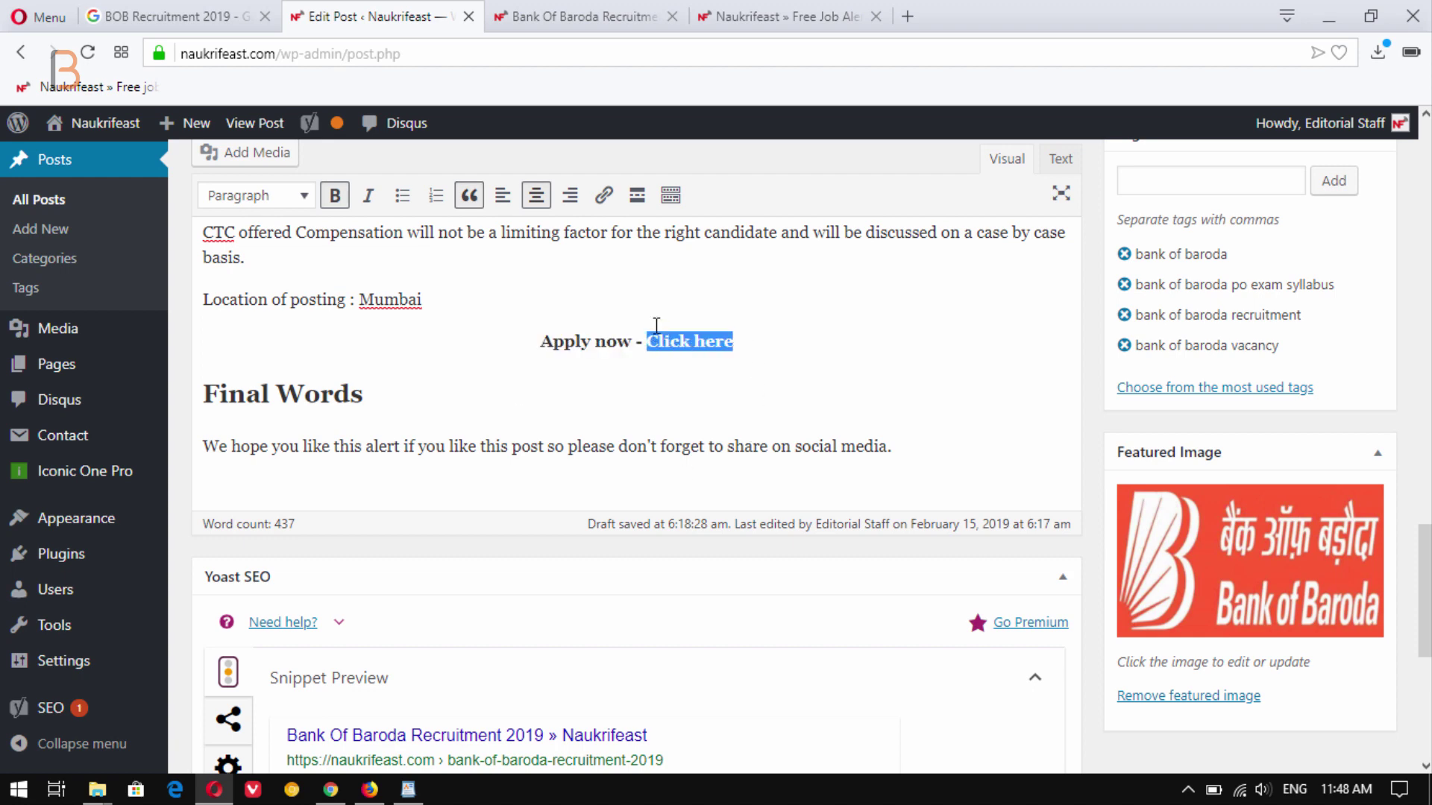
click(604, 196)
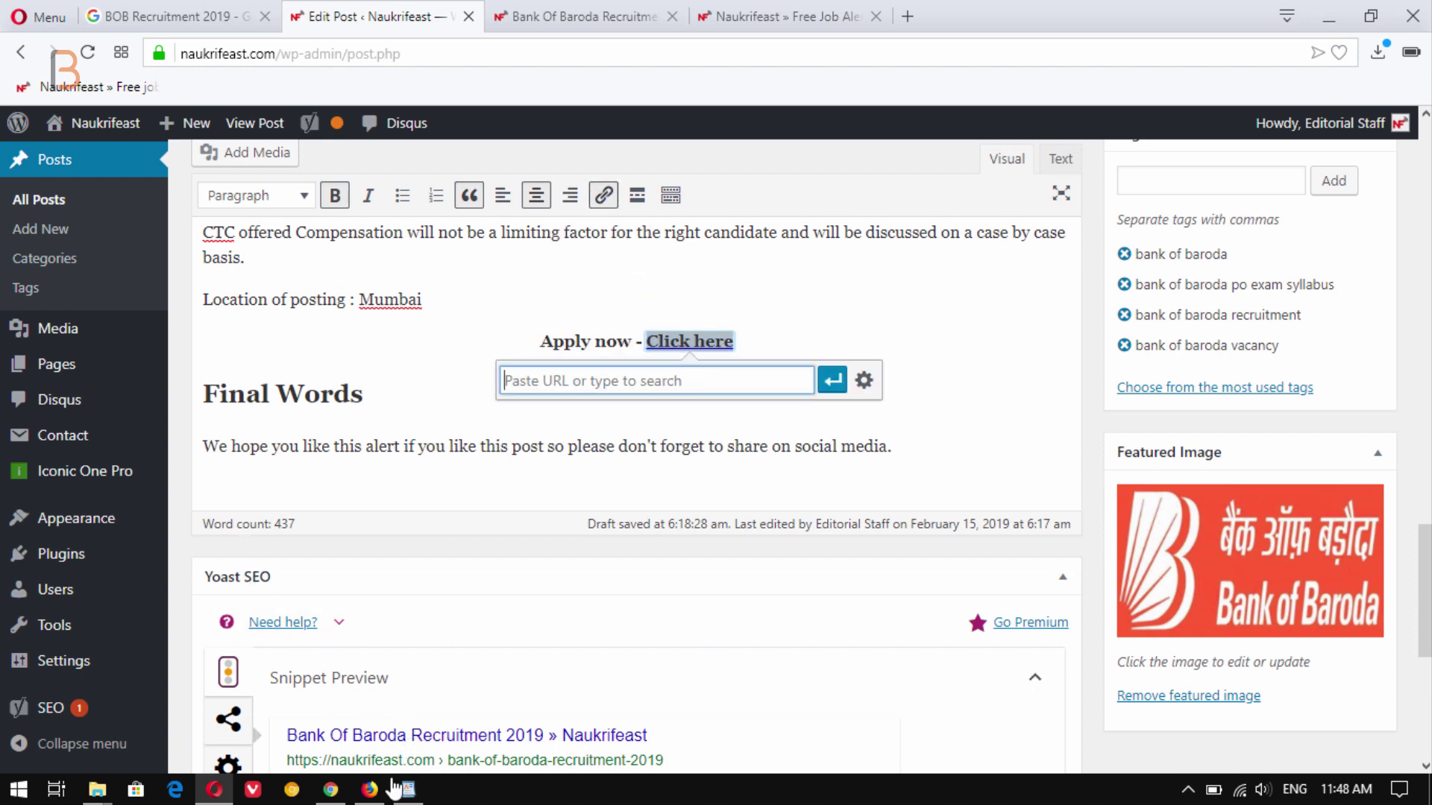
click(370, 789)
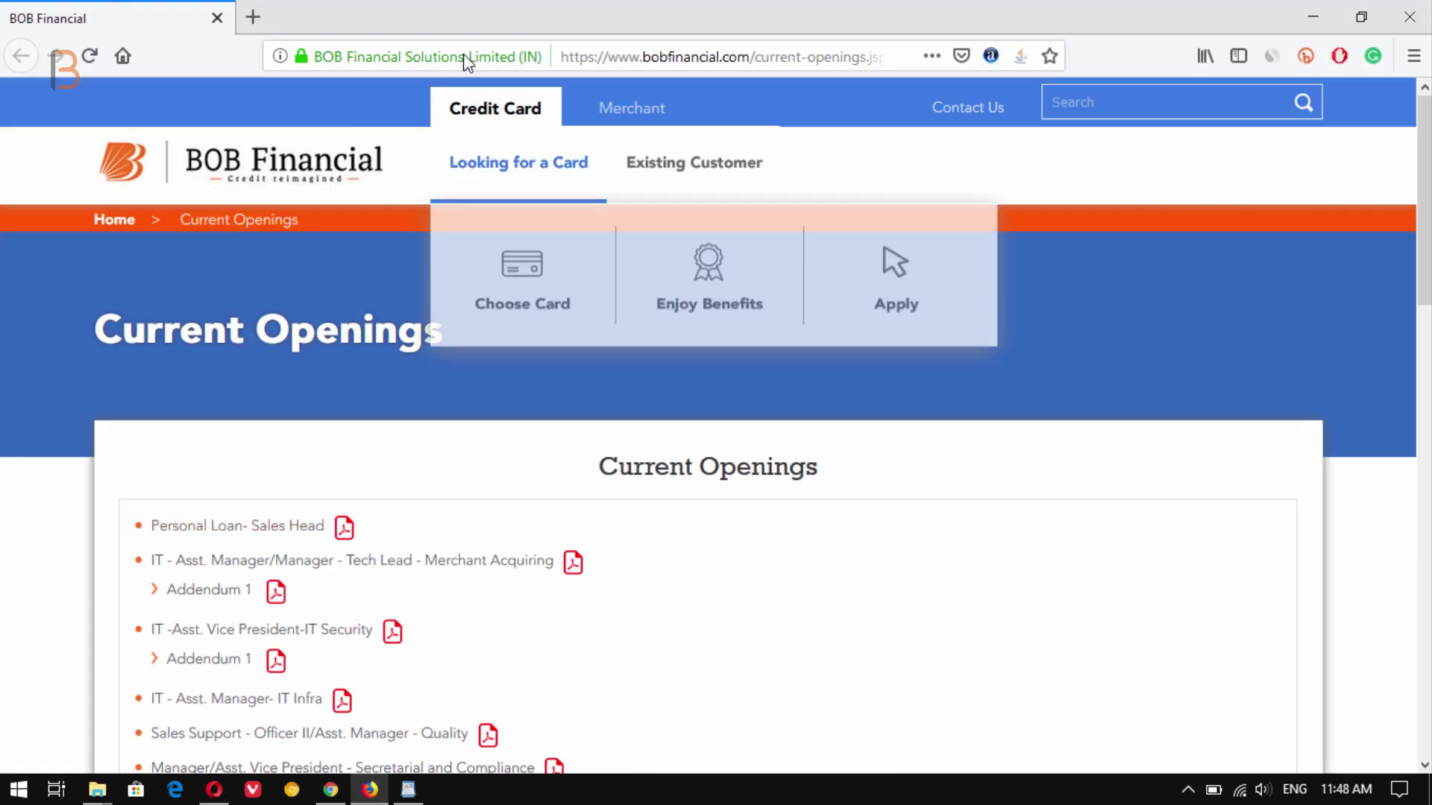
click(680, 58)
right_click(681, 60)
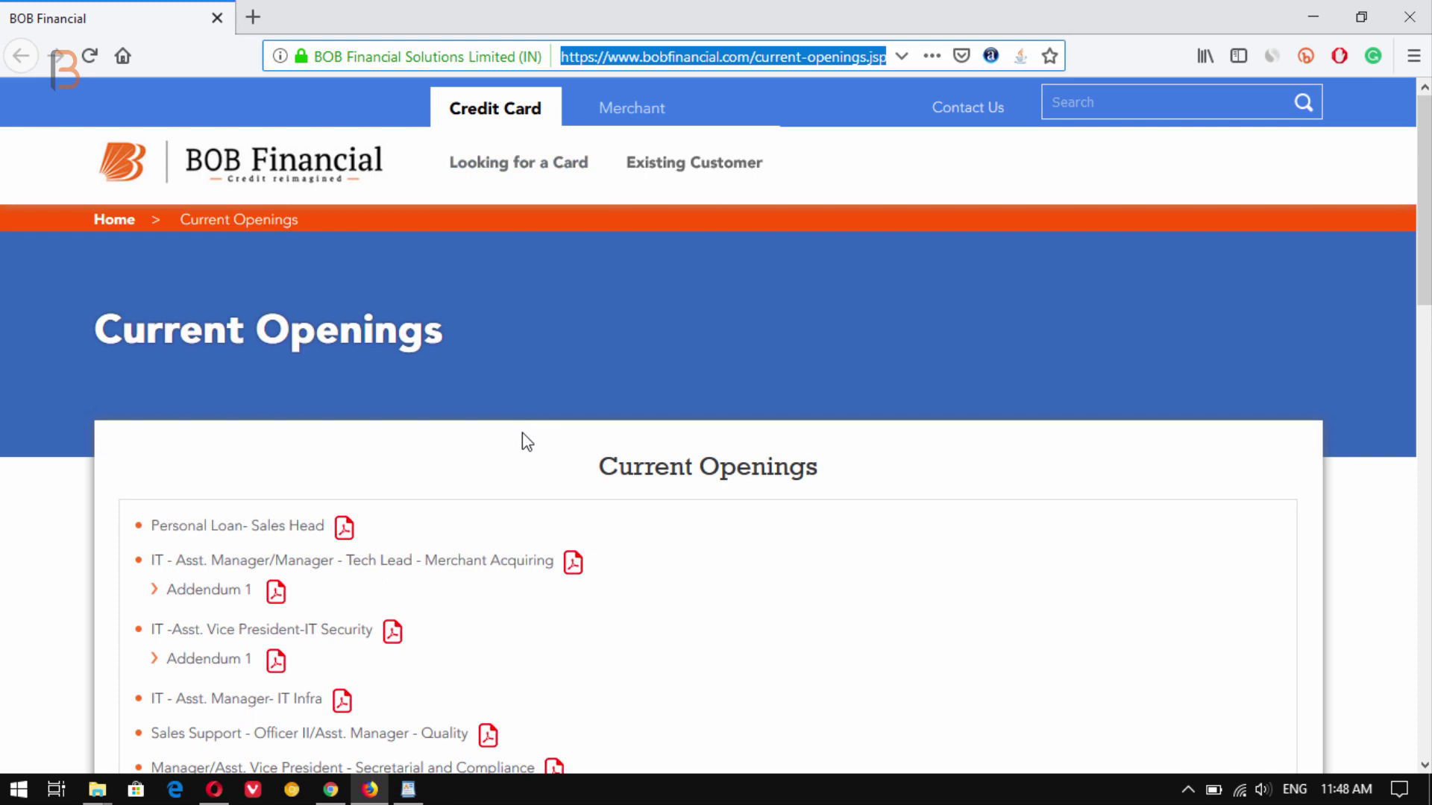
click(214, 789)
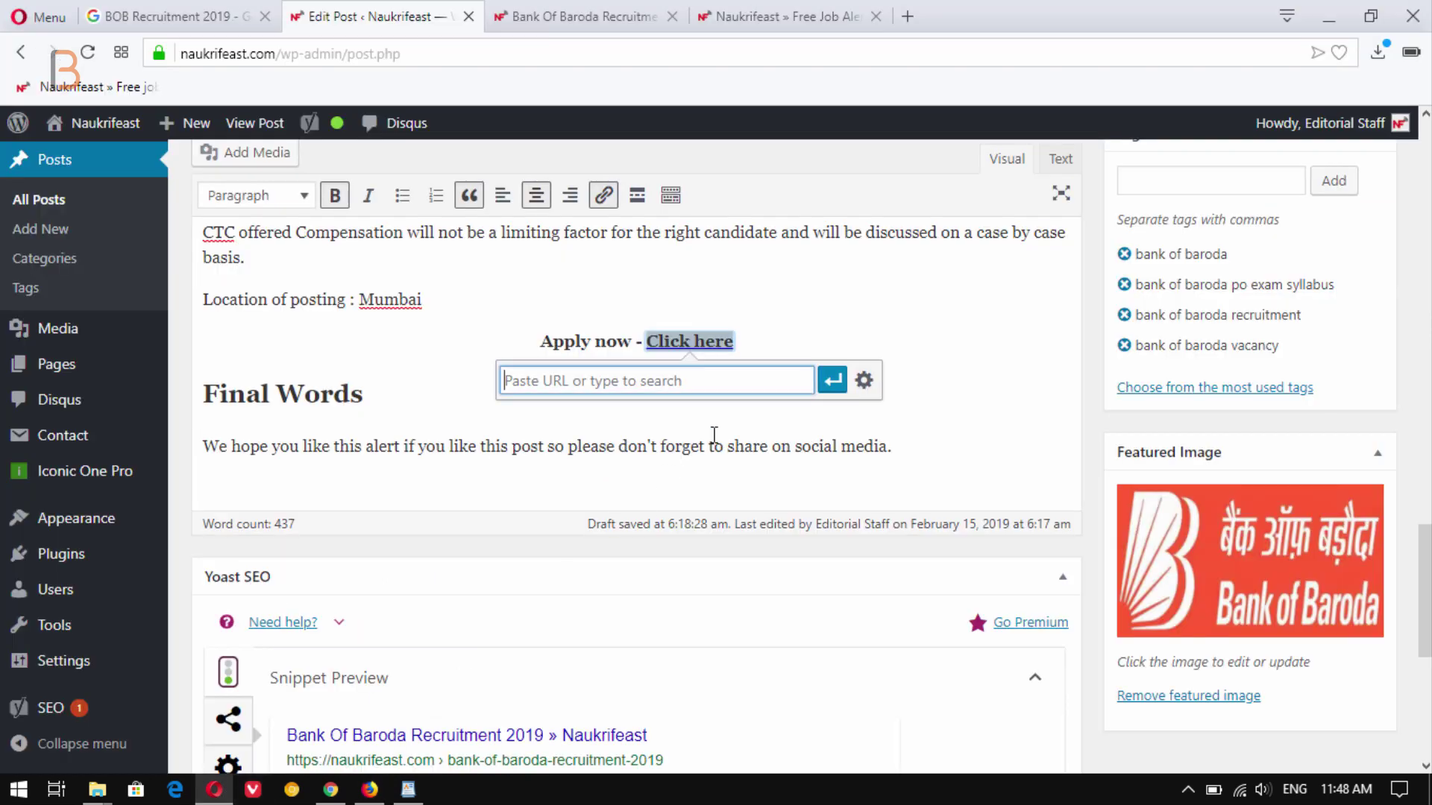
key(ctrl+v)
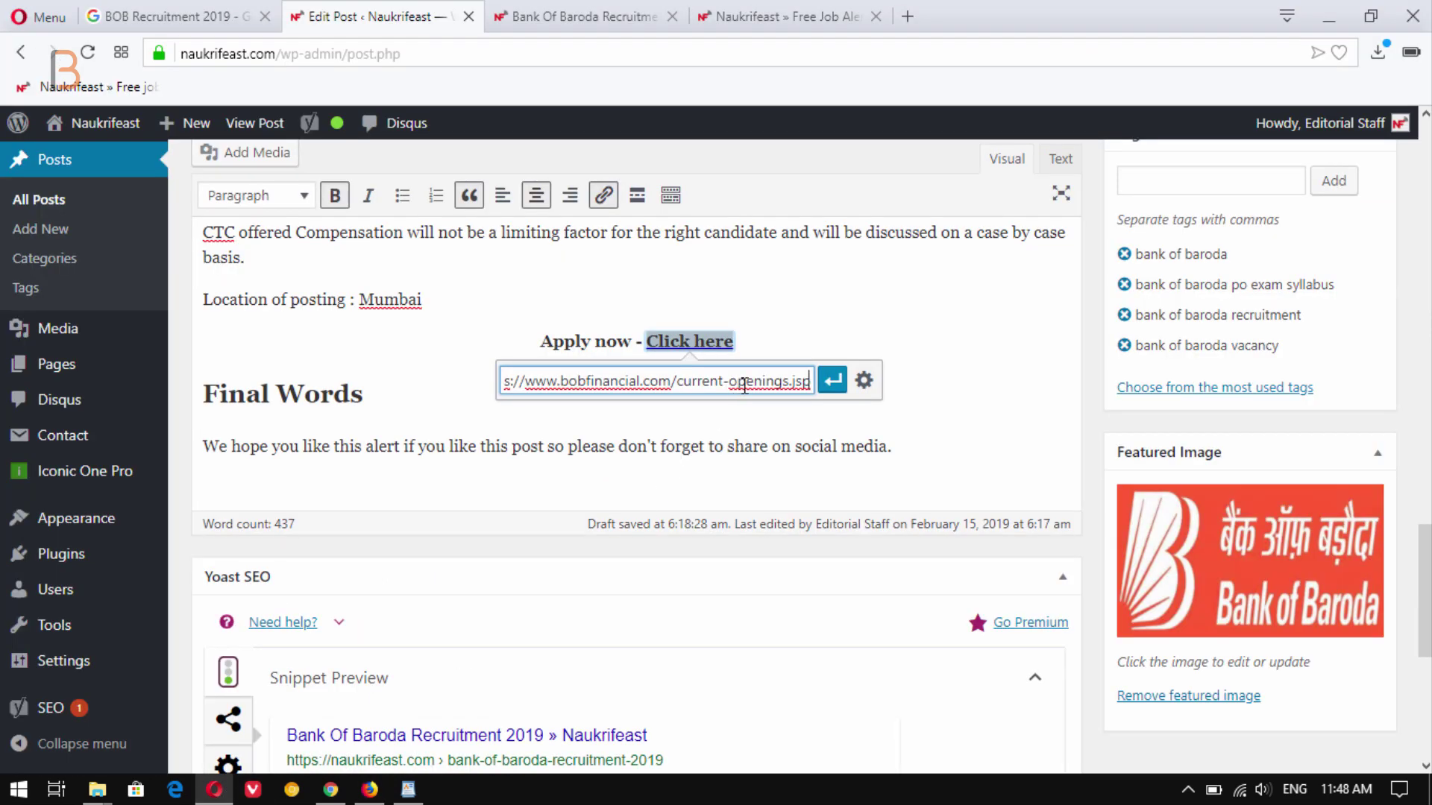
click(863, 380)
click(616, 342)
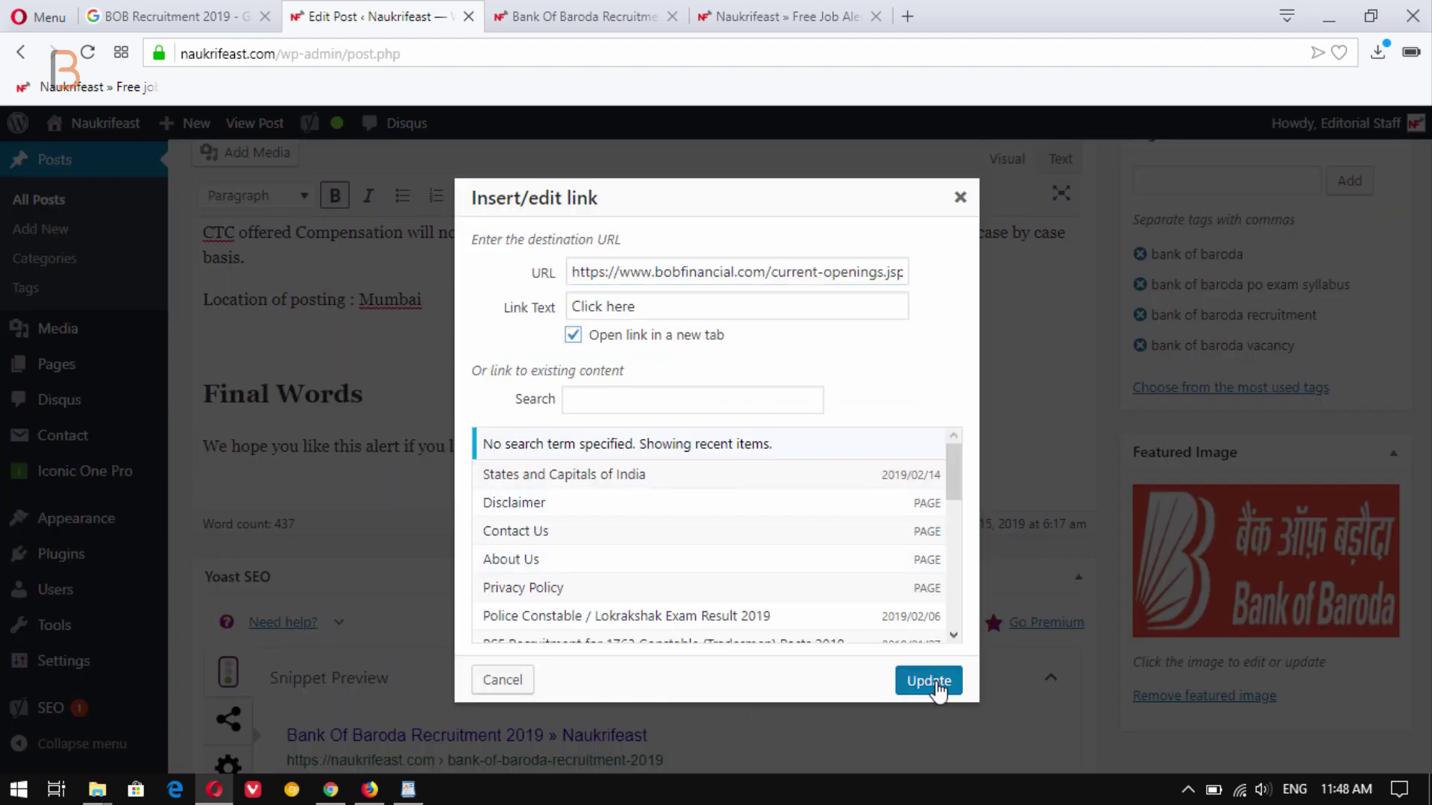
click(928, 679)
- Save the post draft and reload the Bank Of Baroda Recruitment page on the site
scroll(738, 456, up, 5)
scroll(747, 462, up, 5)
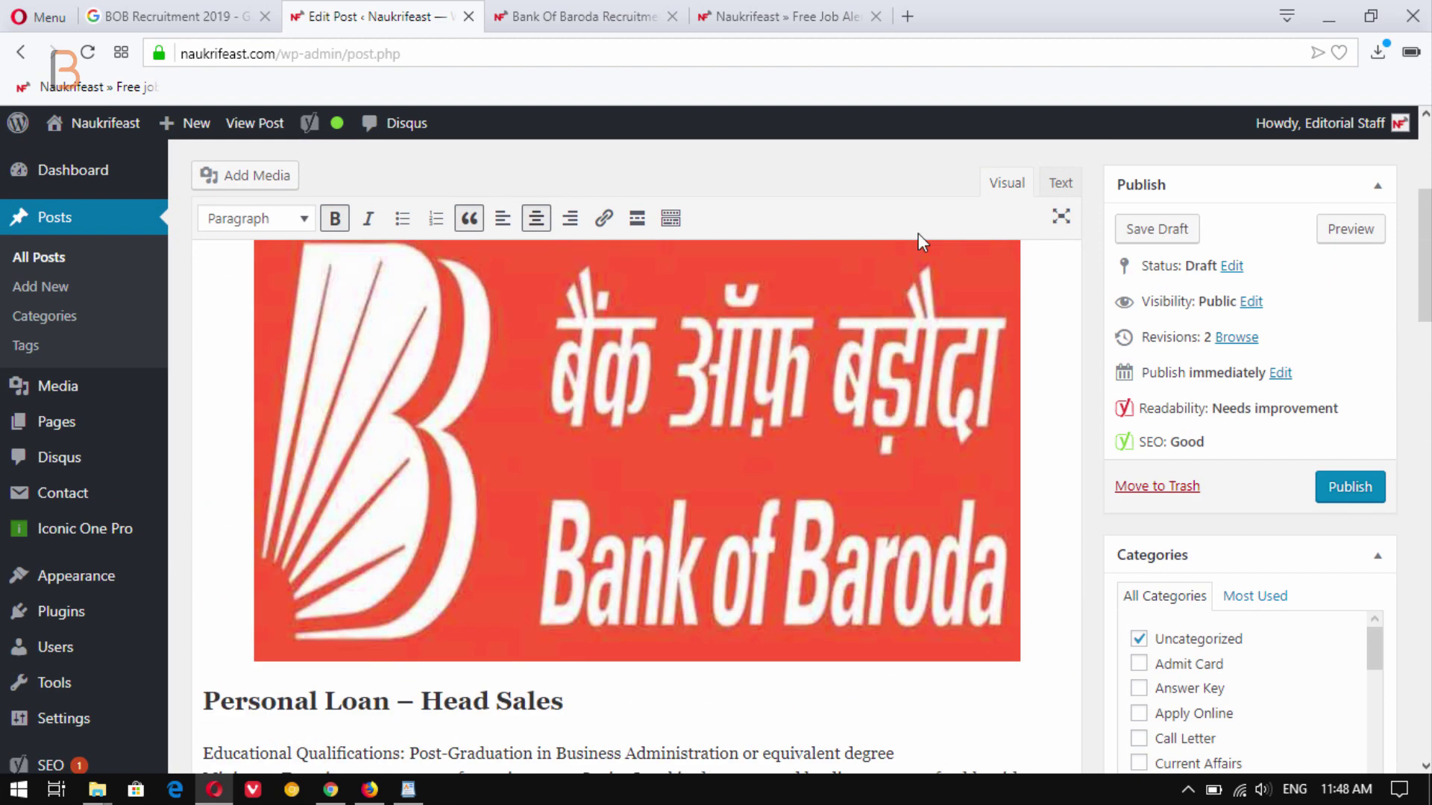
click(1156, 228)
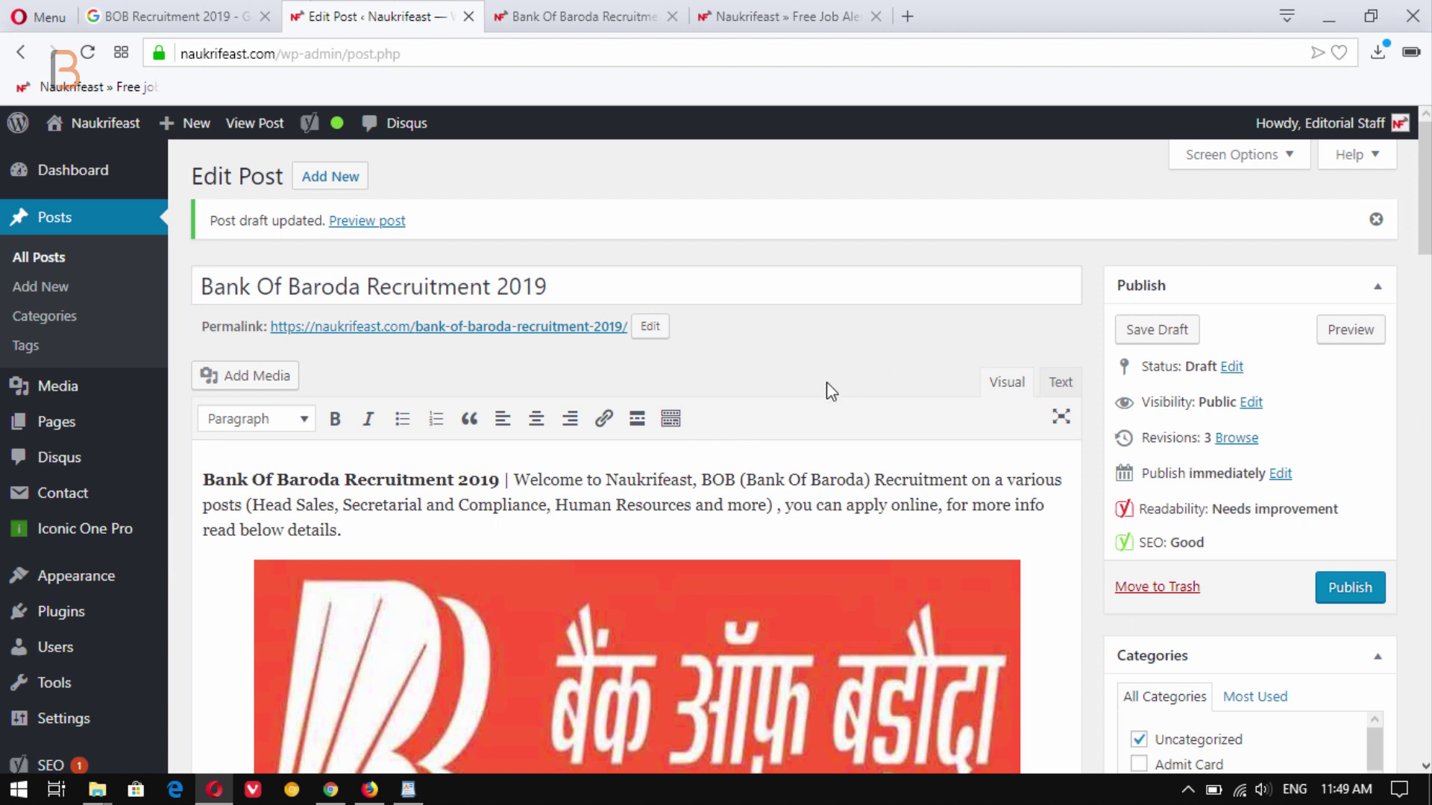
click(575, 16)
click(85, 52)
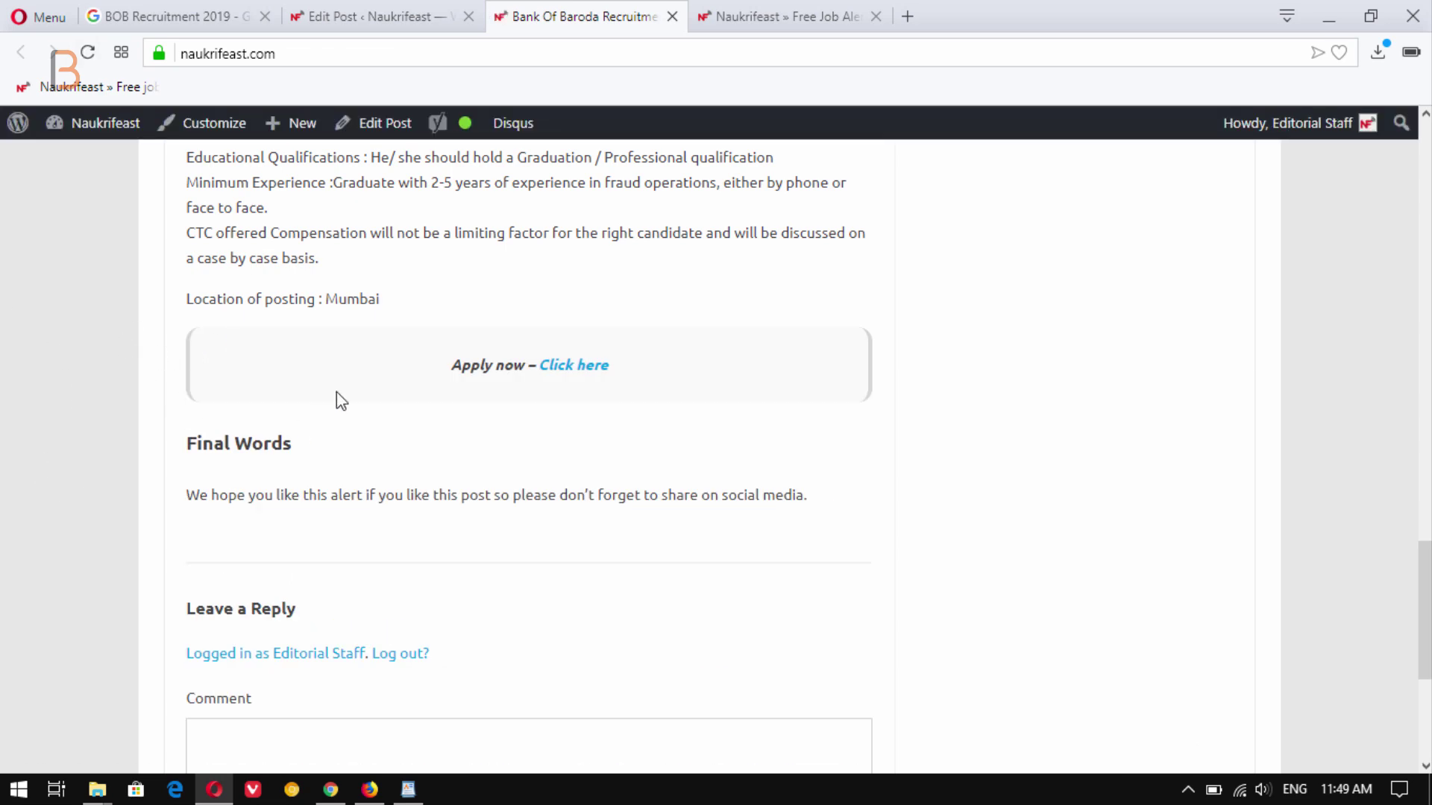
- In the post editor, move the "Final Words" heading and its paragraph above the "Apply now - Click here" line and add an empty line between them
click(371, 15)
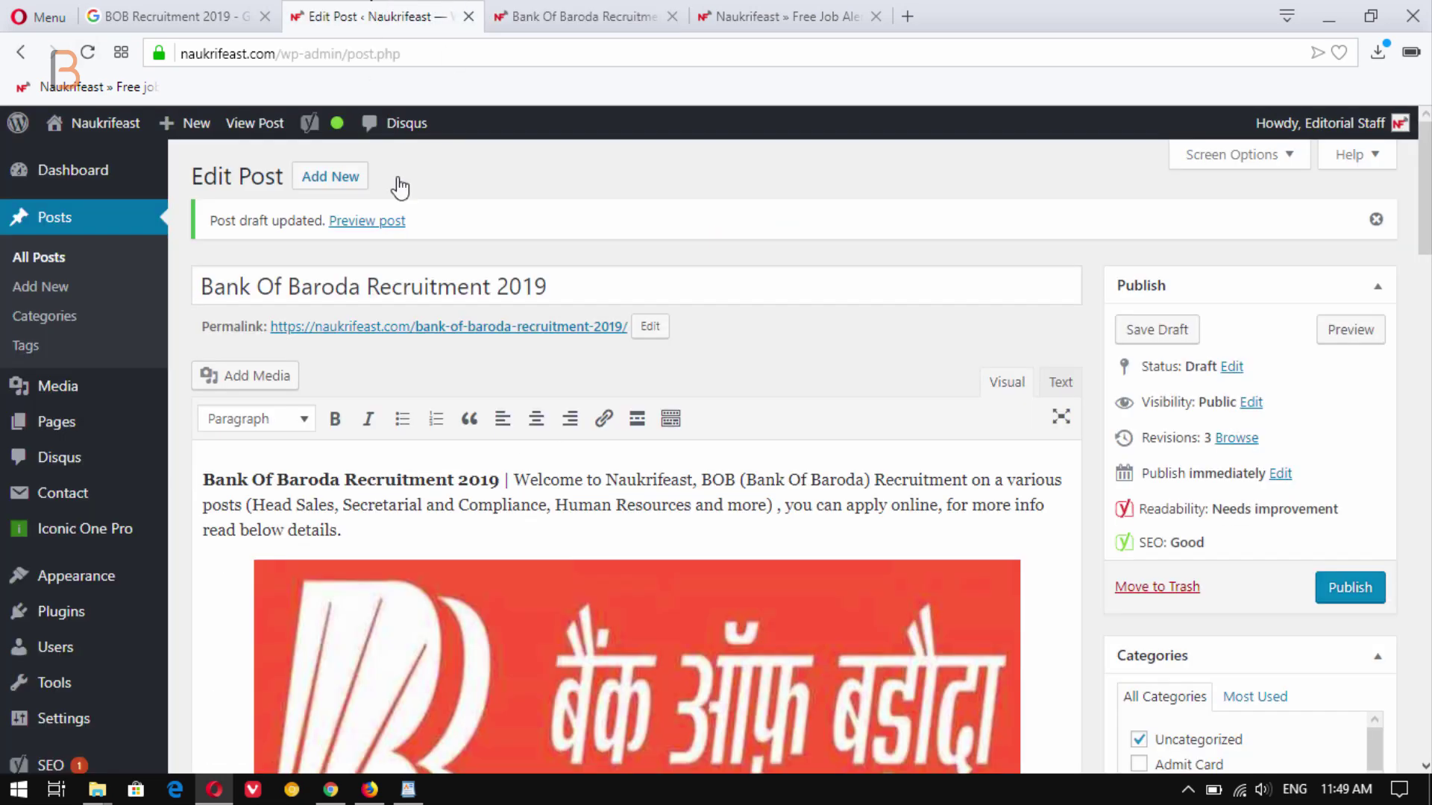
scroll(548, 429, down, 20)
scroll(223, 412, up, 3)
drag(202, 414, 923, 479)
key(ctrl+c)
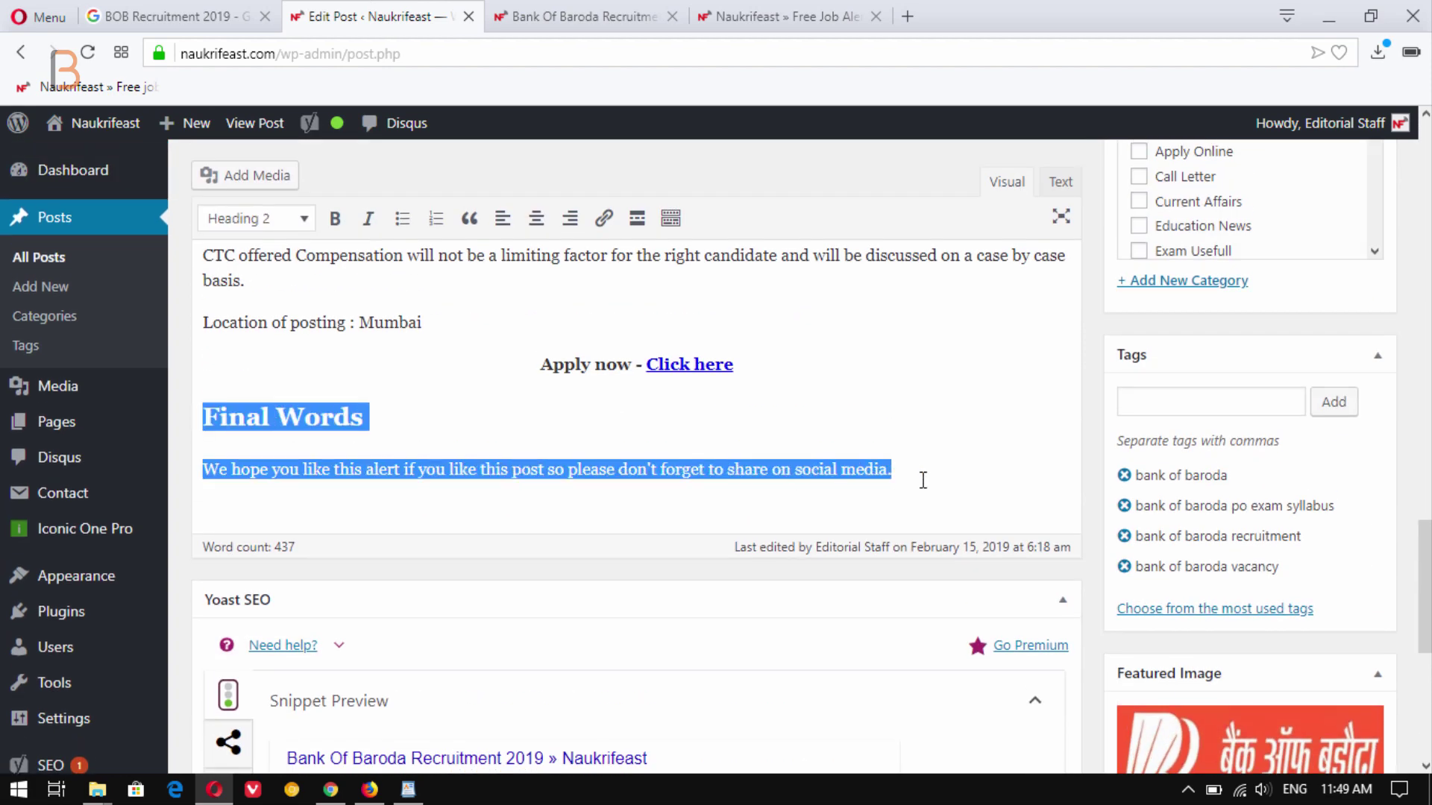
key(BackSpace)
click(470, 323)
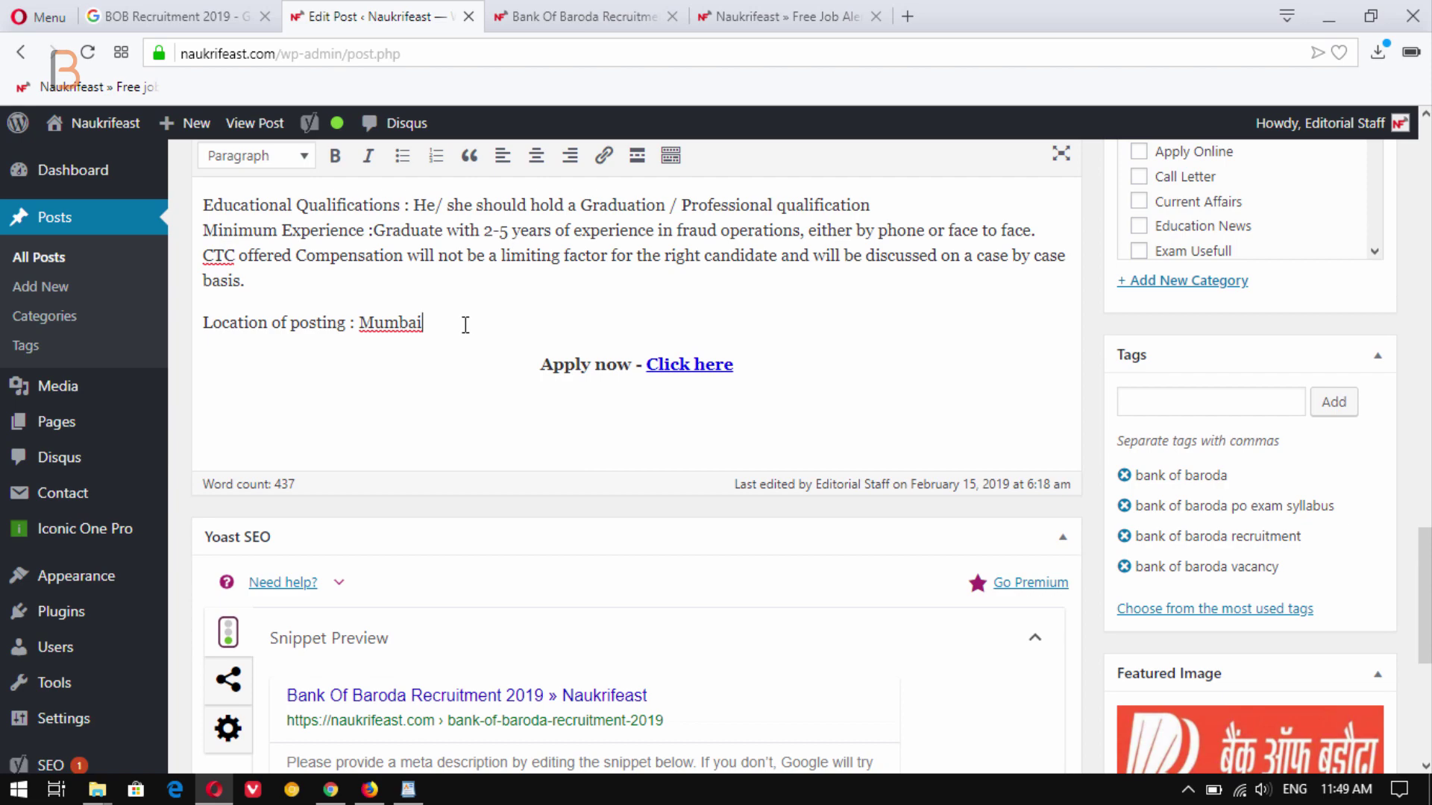
key(Return)
key(ctrl+v)
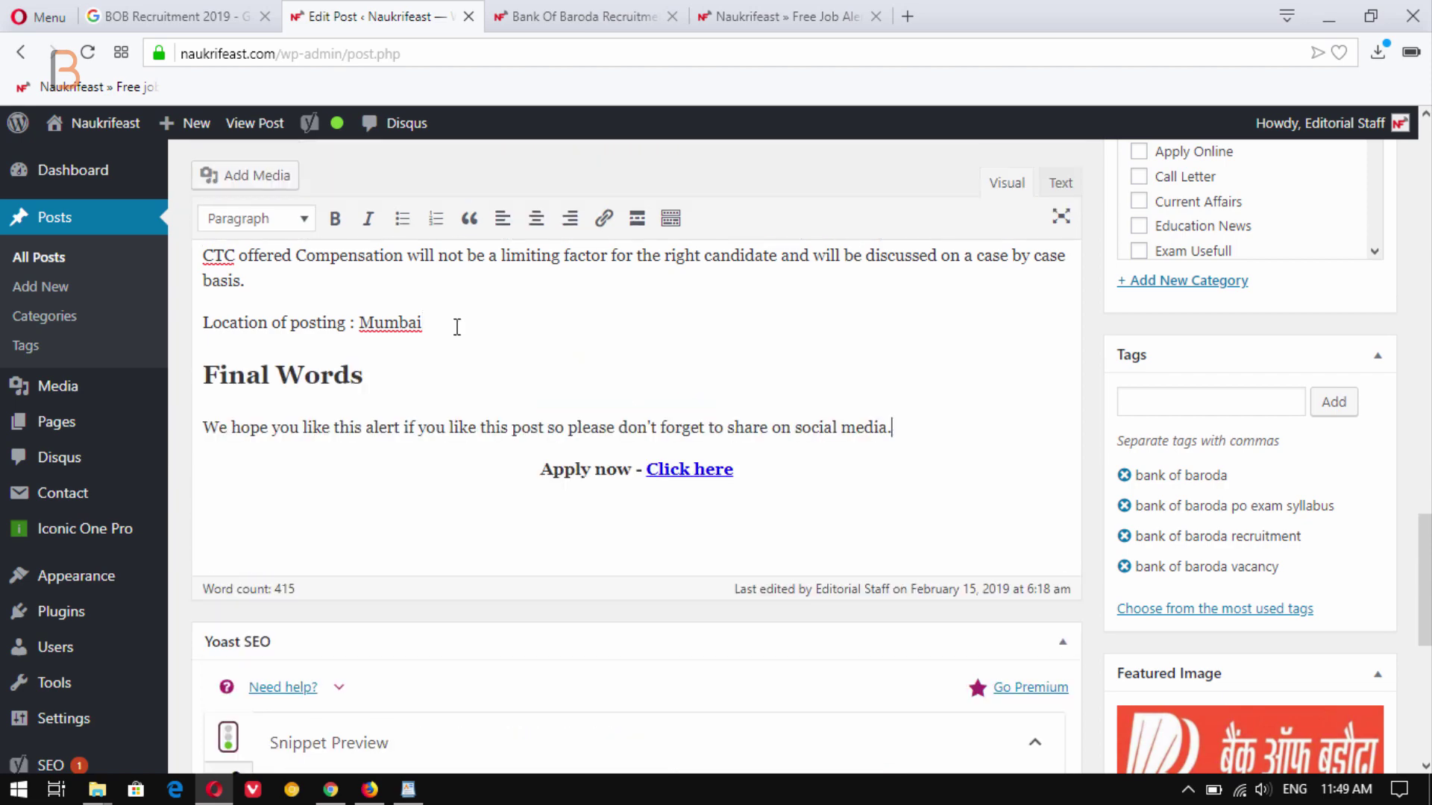
key(Return)
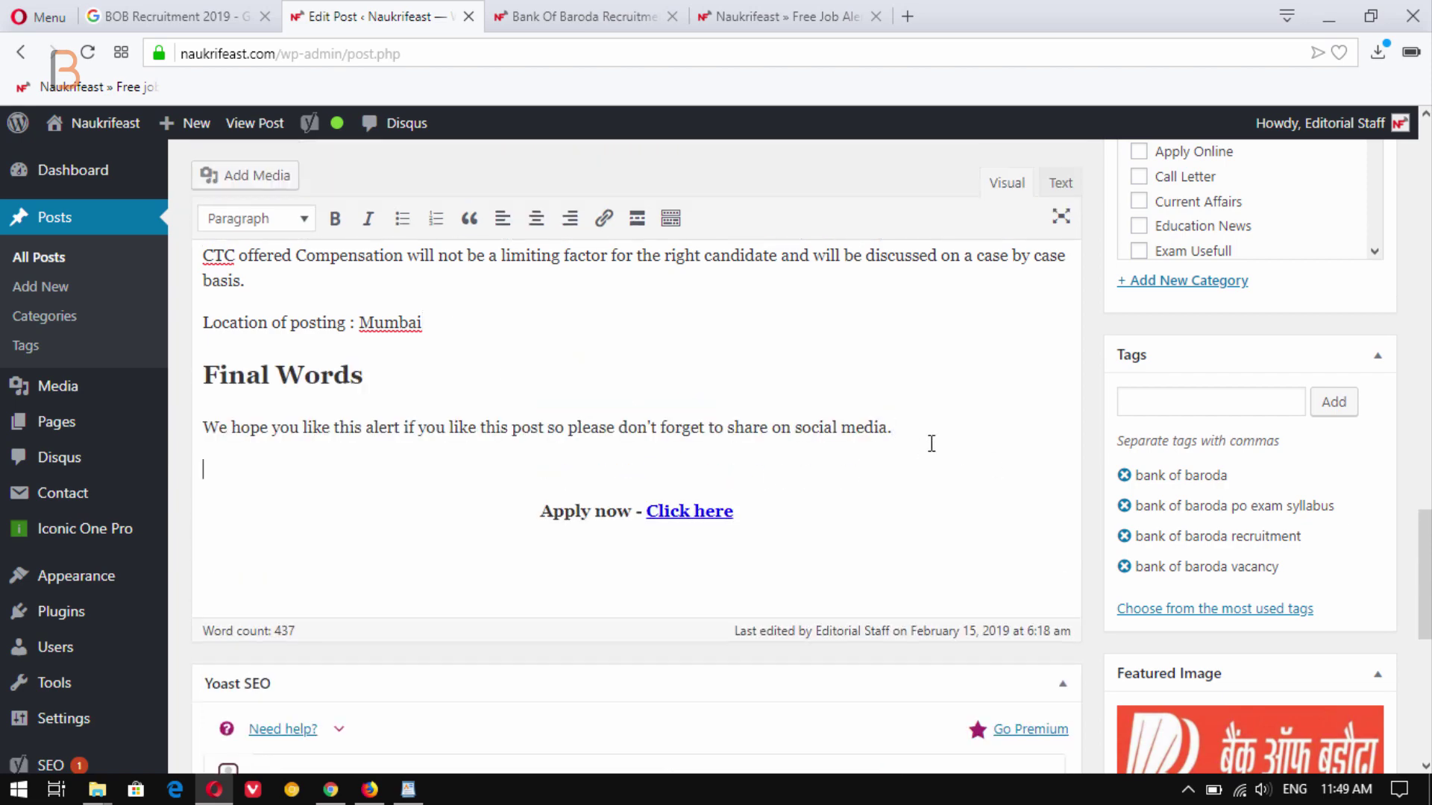
- Save the draft again, reload the post's page on the site and test its "Click here" apply link
scroll(1305, 496, up, 10)
click(1158, 229)
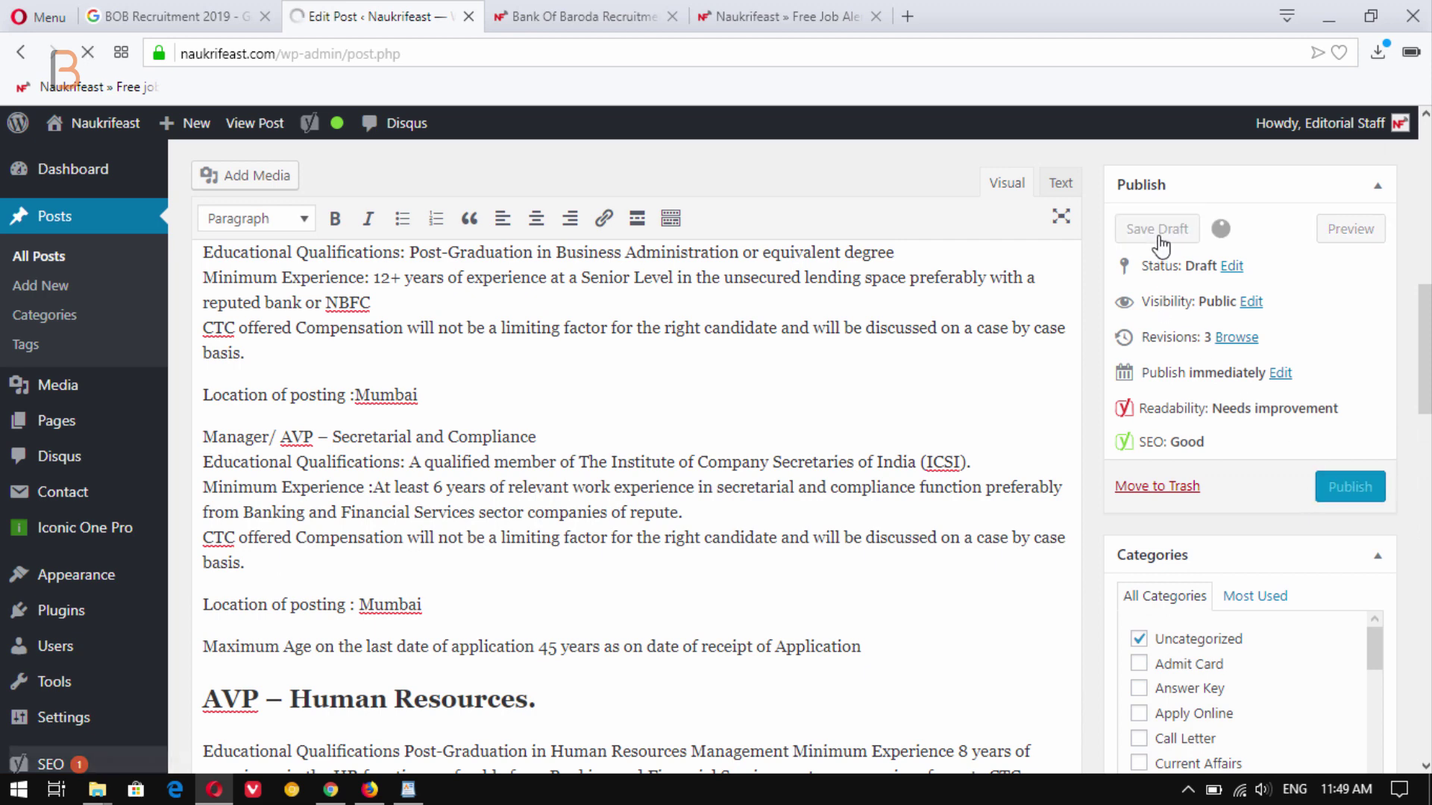
click(596, 10)
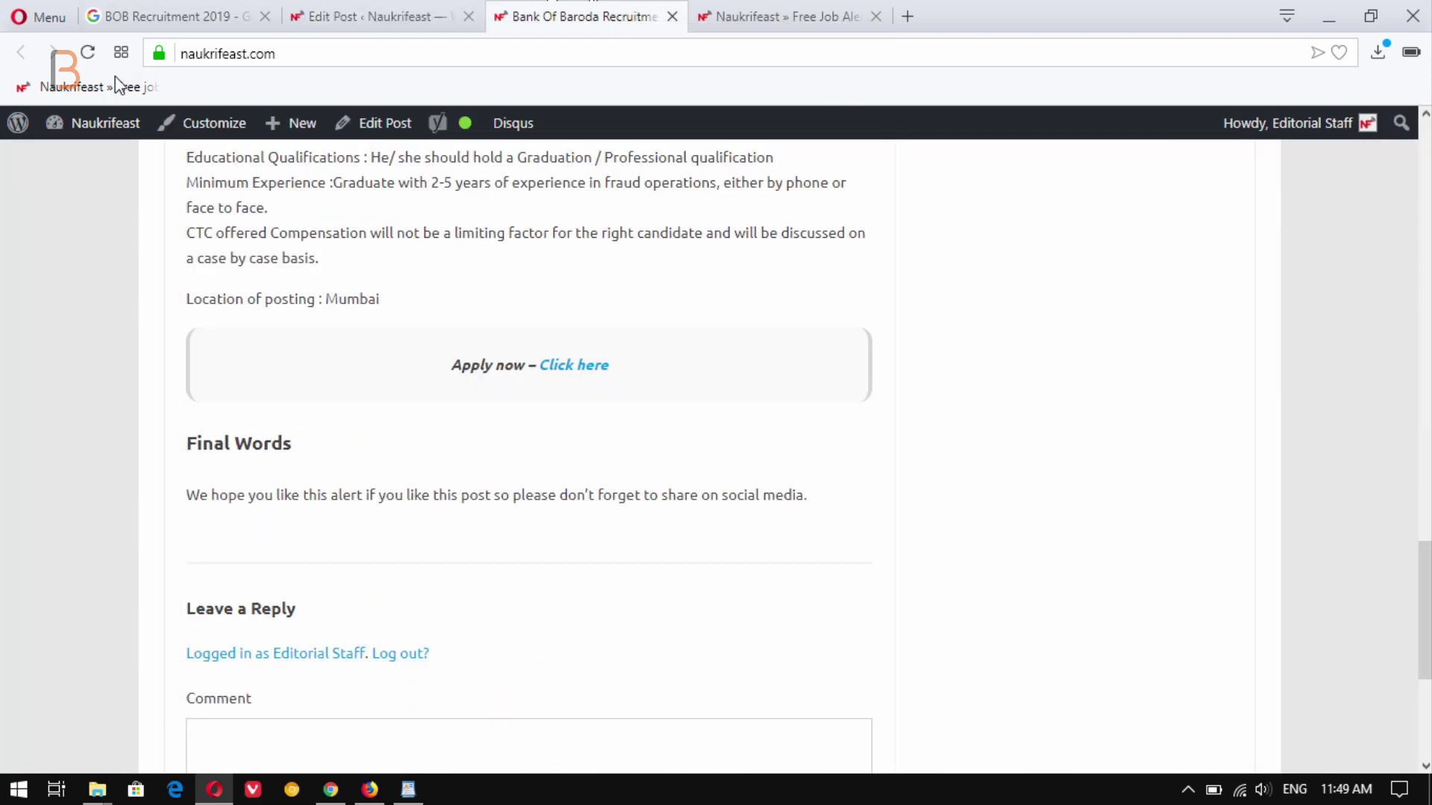
click(87, 53)
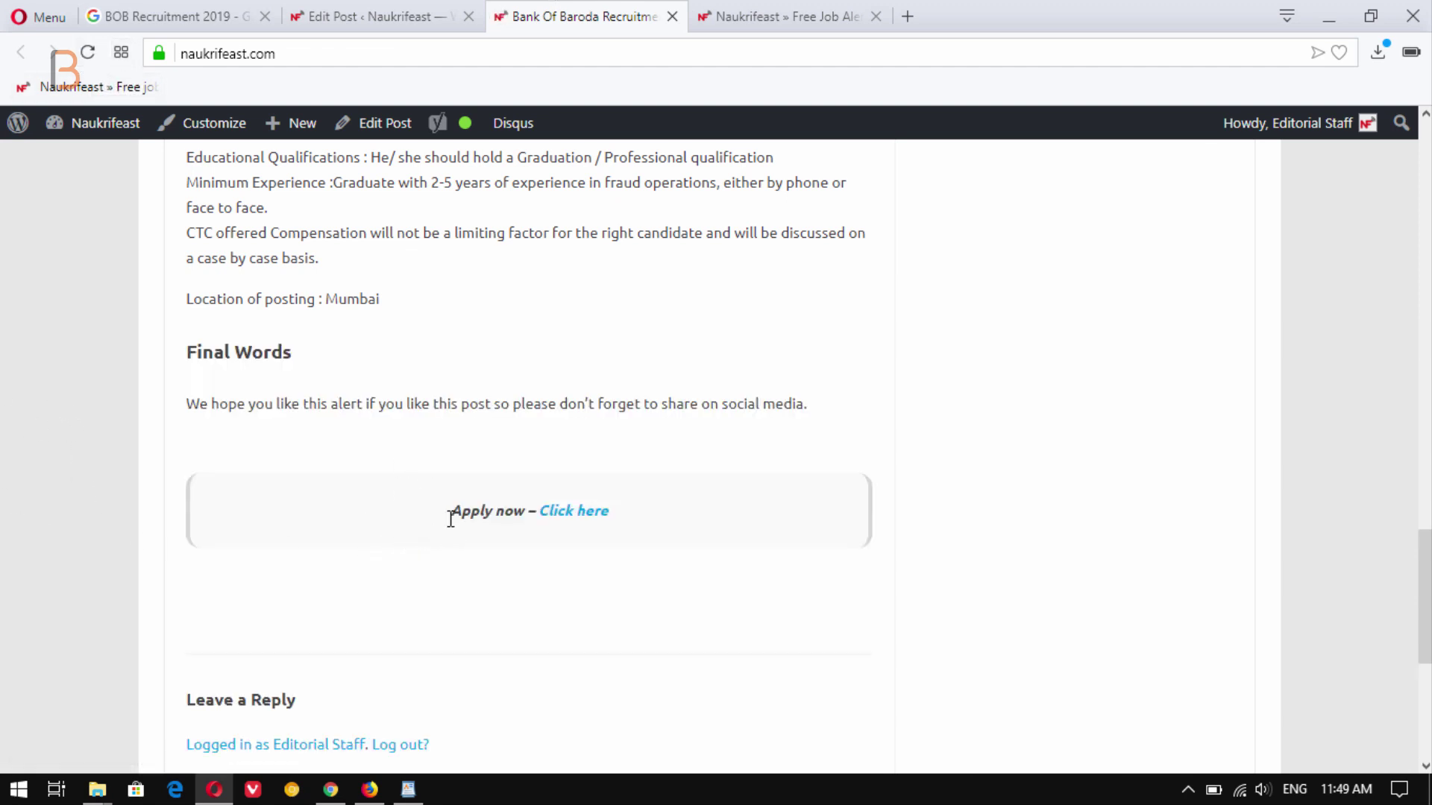
click(562, 512)
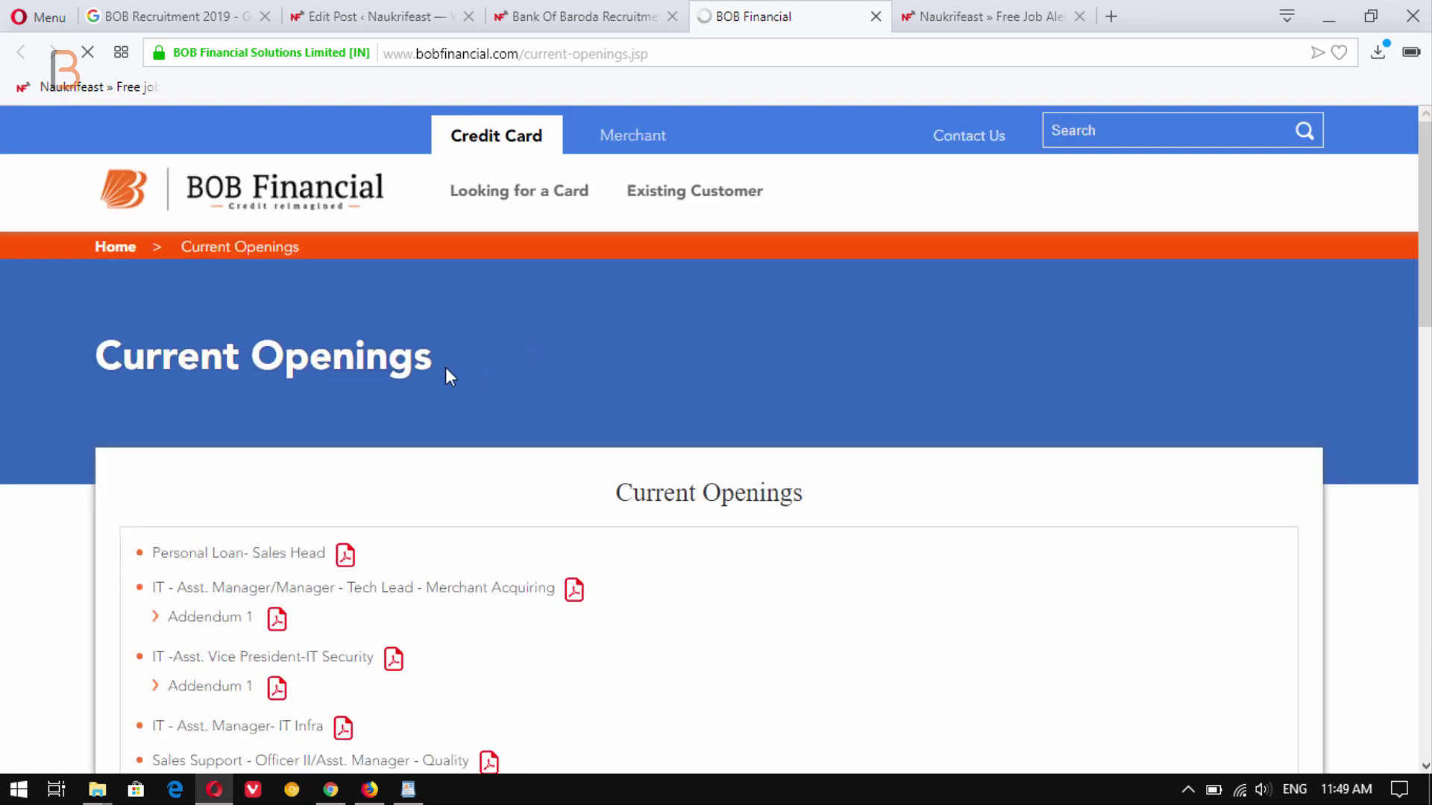
- Check the opened BOB Financial page, and review the post's content, Yoast SEO and publish settings in the editor
click(373, 9)
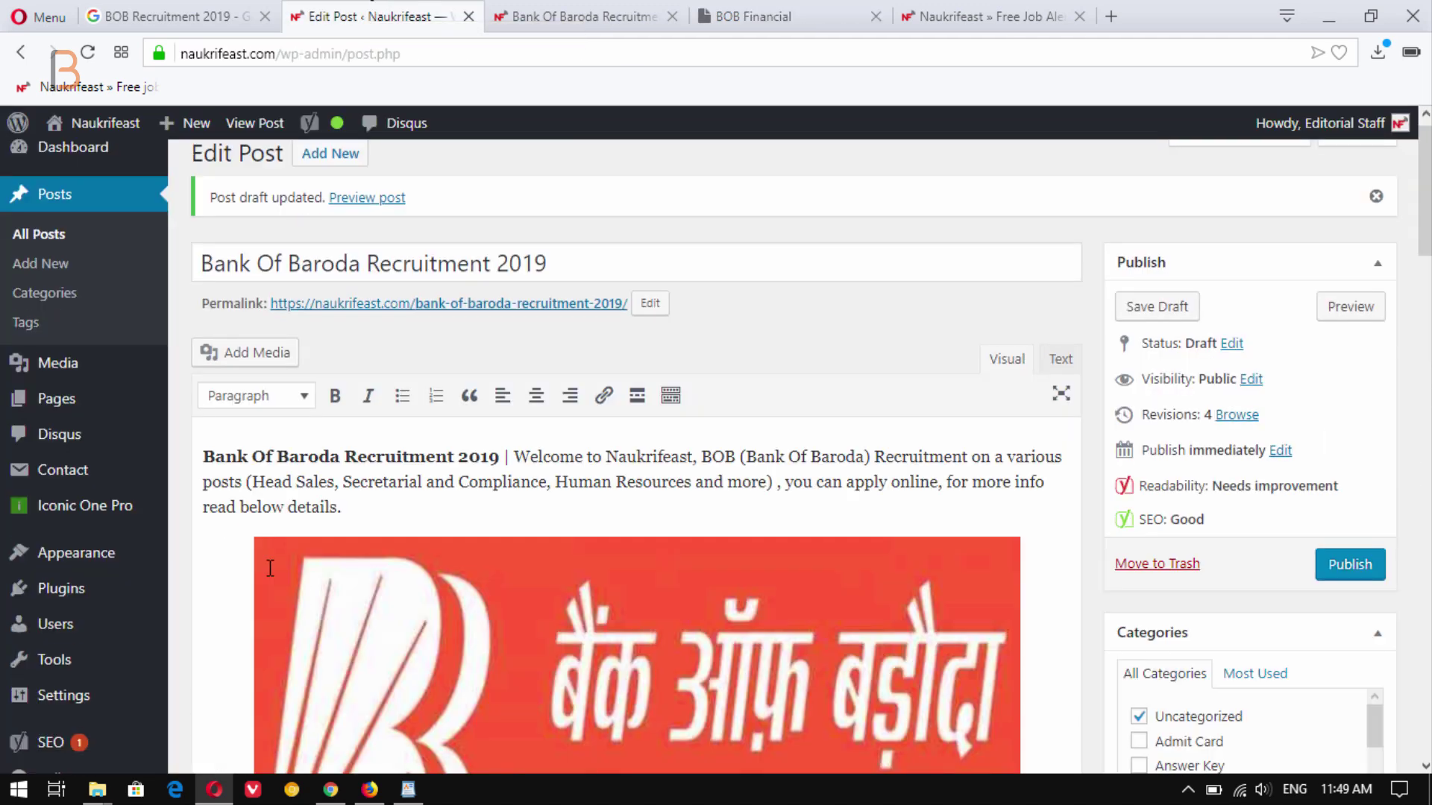
click(764, 6)
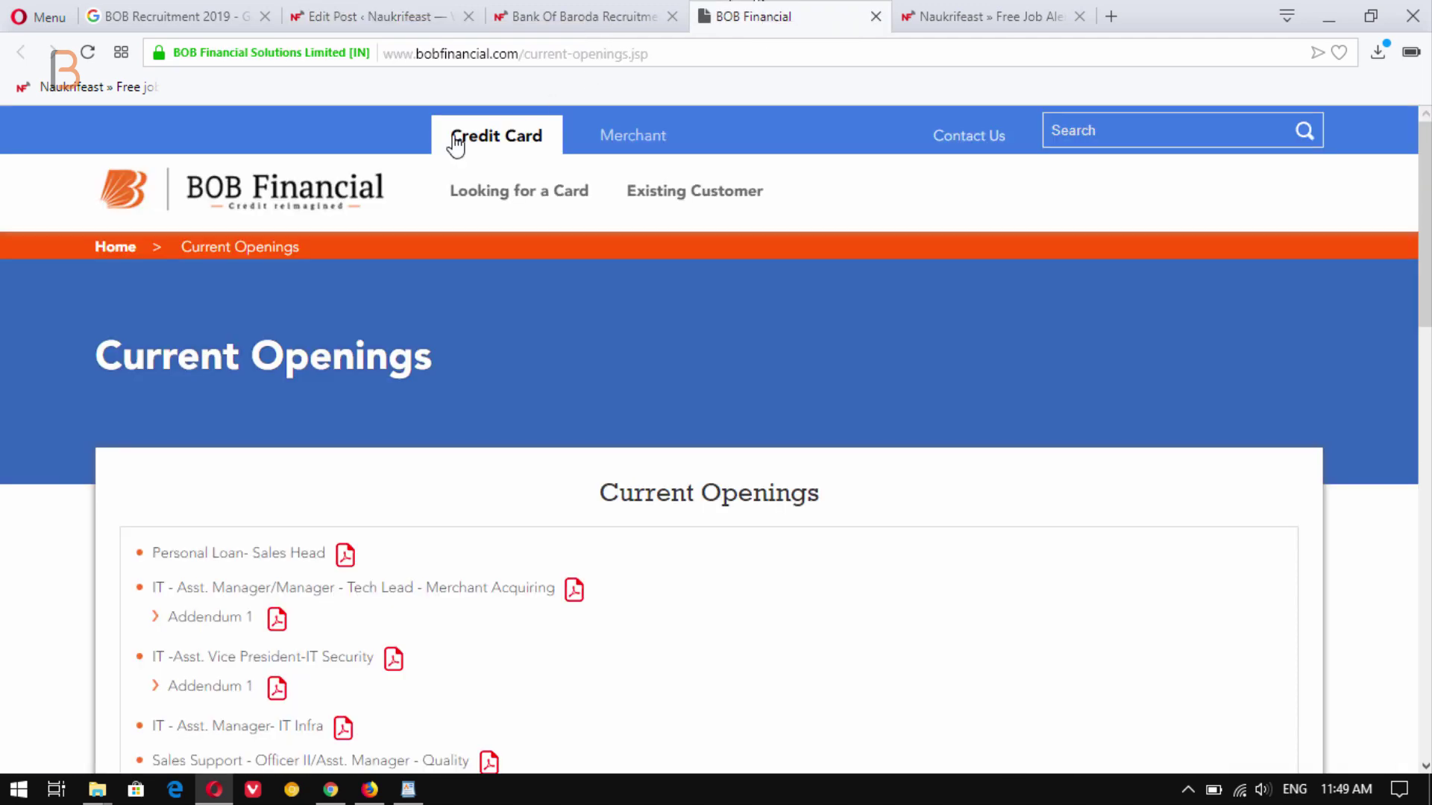
click(380, 11)
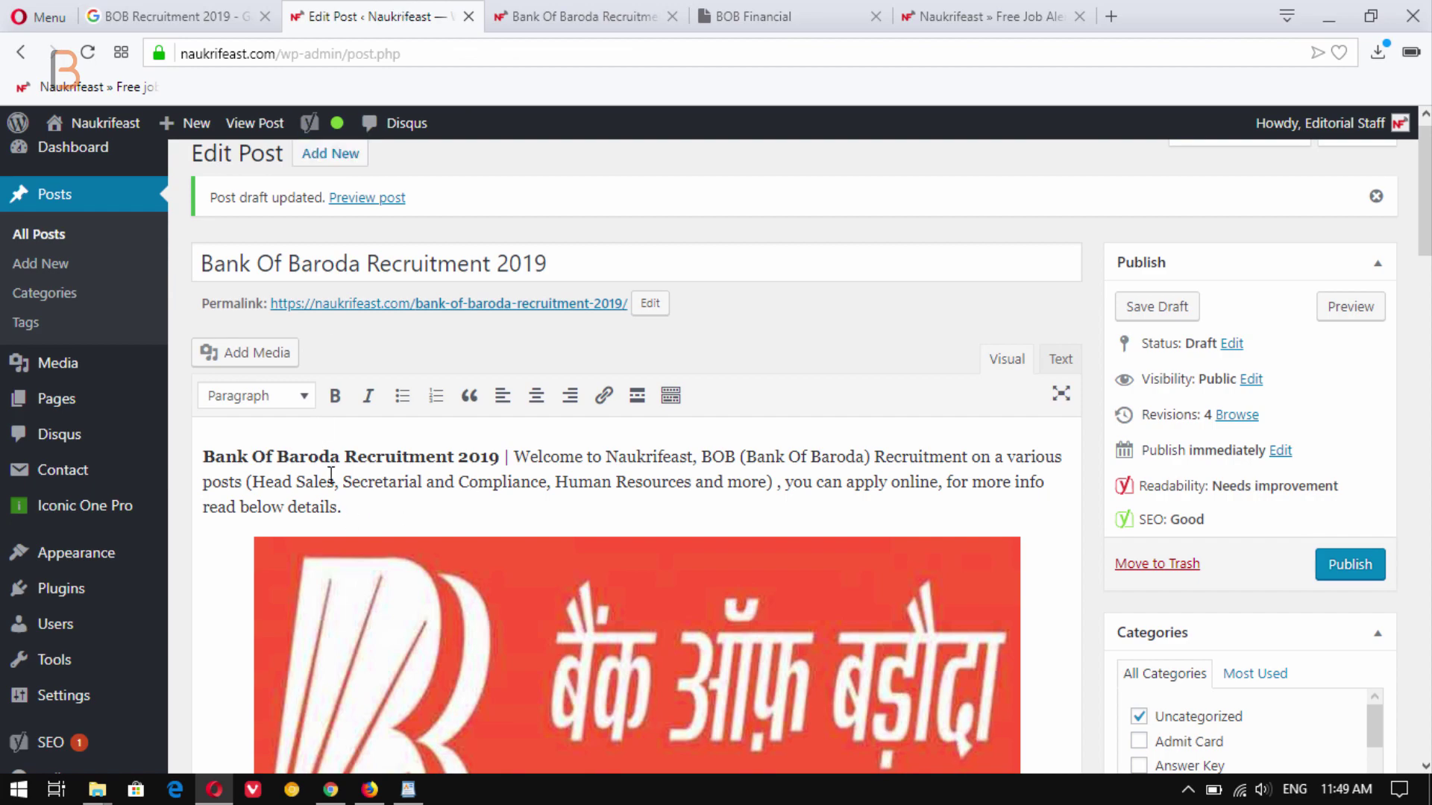
scroll(331, 475, down, 20)
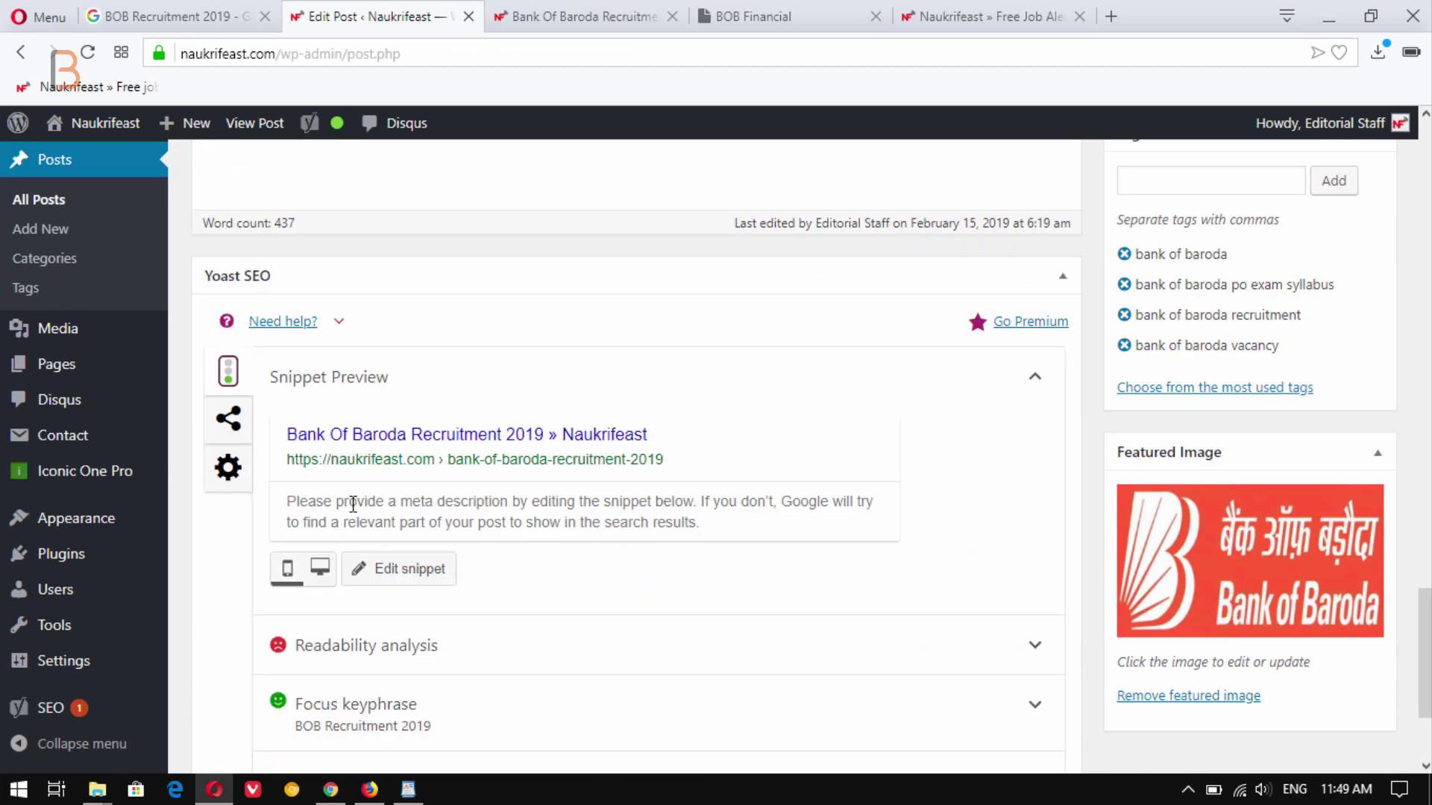
scroll(353, 505, down, 5)
scroll(351, 511, up, 20)
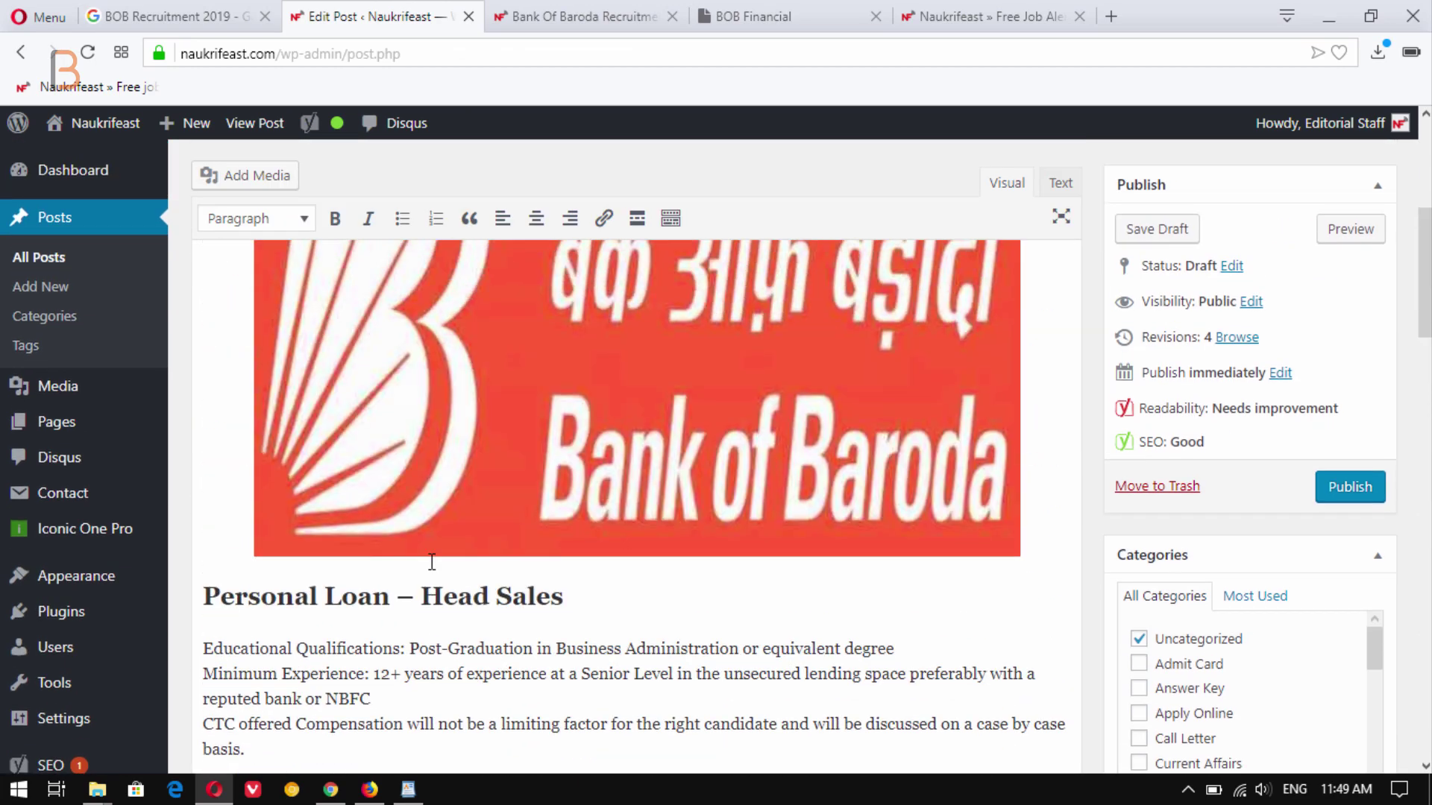
scroll(431, 562, up, 6)
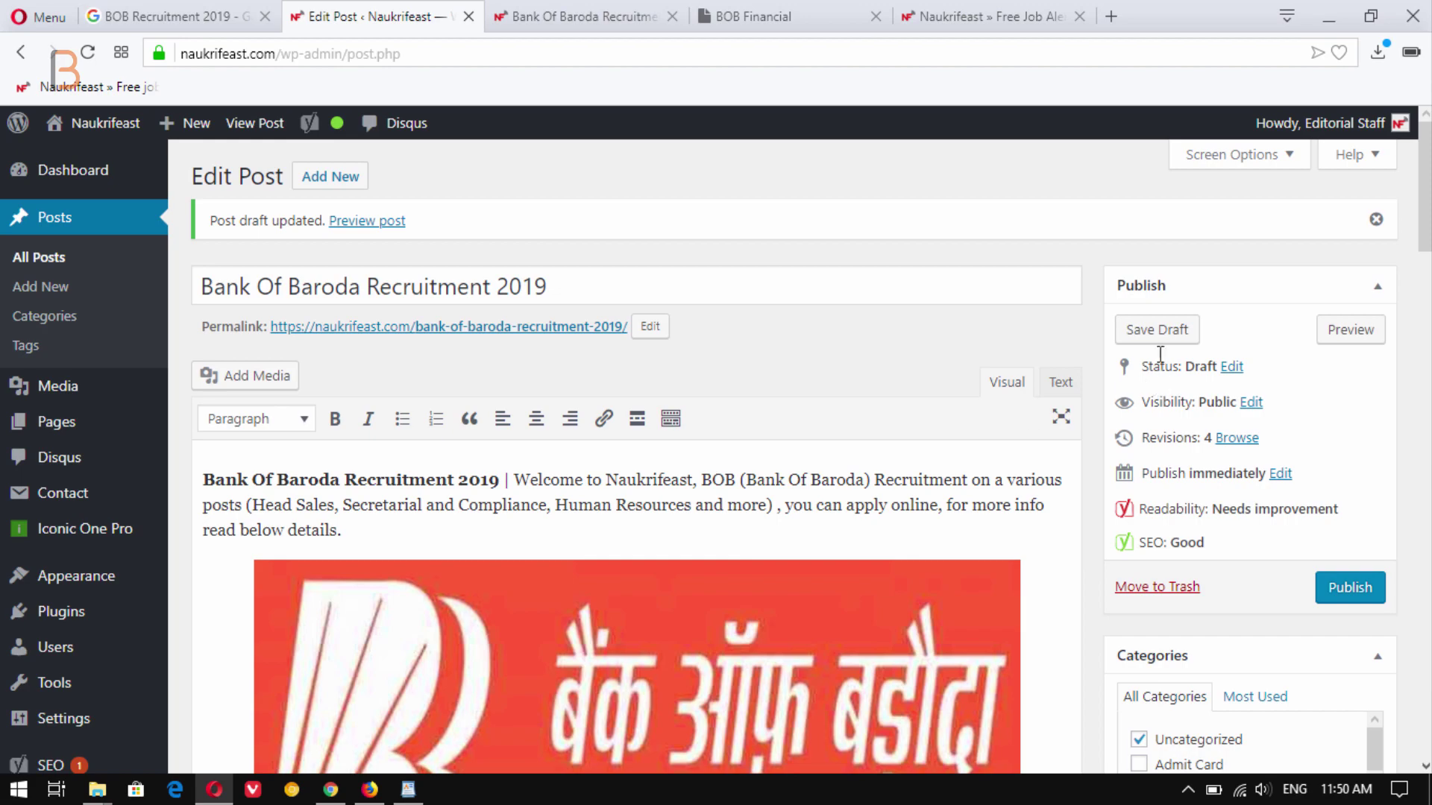
mouse_move(1425, 186)
mouse_down()
mouse_move(1425, 417)
mouse_move(1424, 186)
mouse_up()
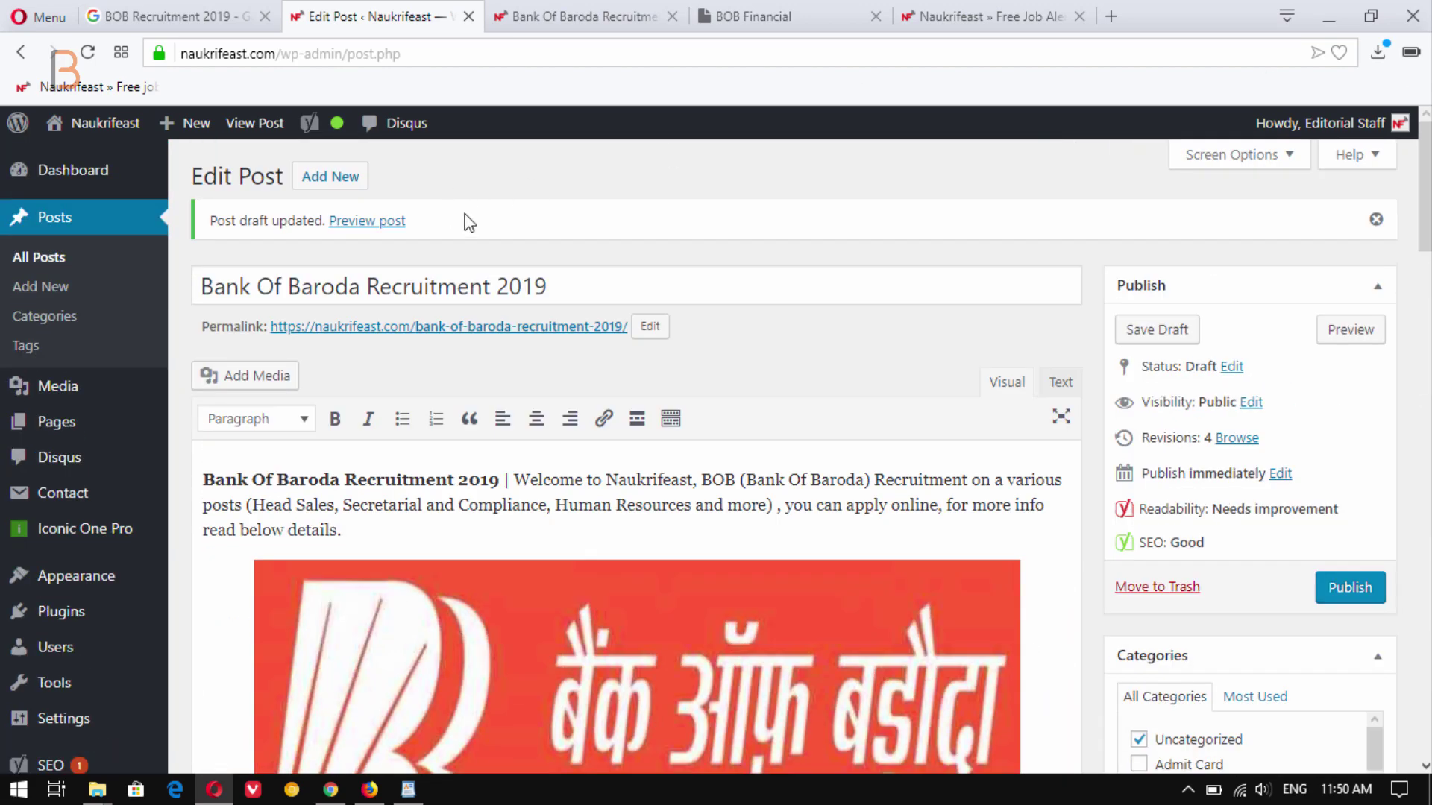